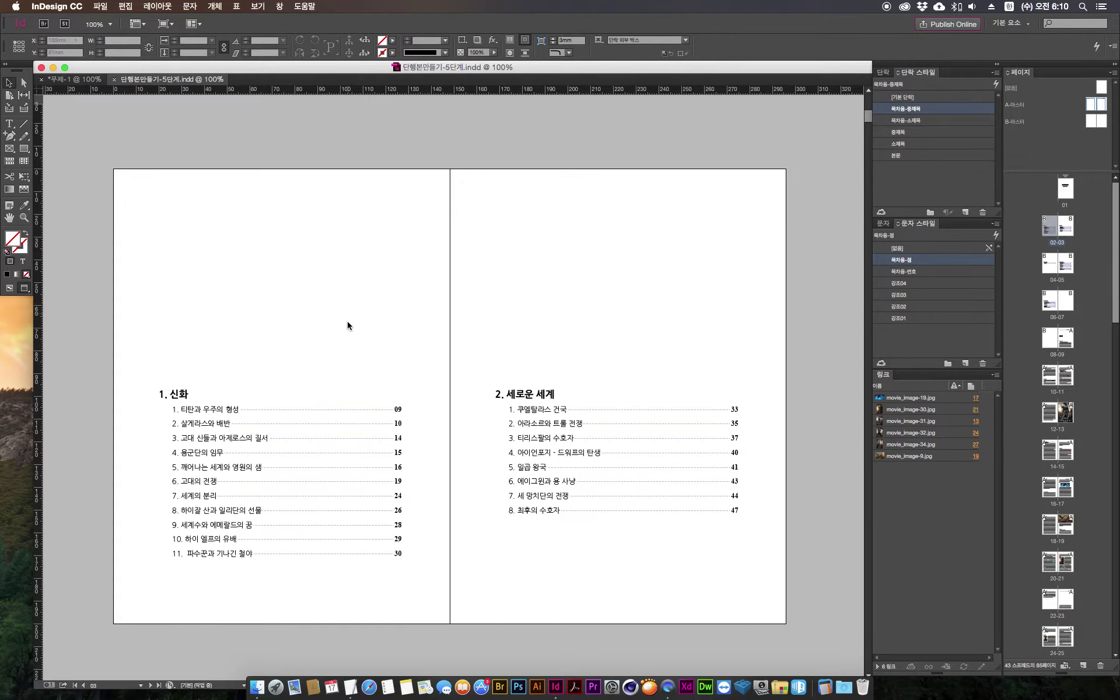
# Step: Switch the document to normal screen mode and start an export in the Adobe PDF(인쇄) format
pyautogui.scroll(-2, 325, 305)
pyautogui.click(9, 288)
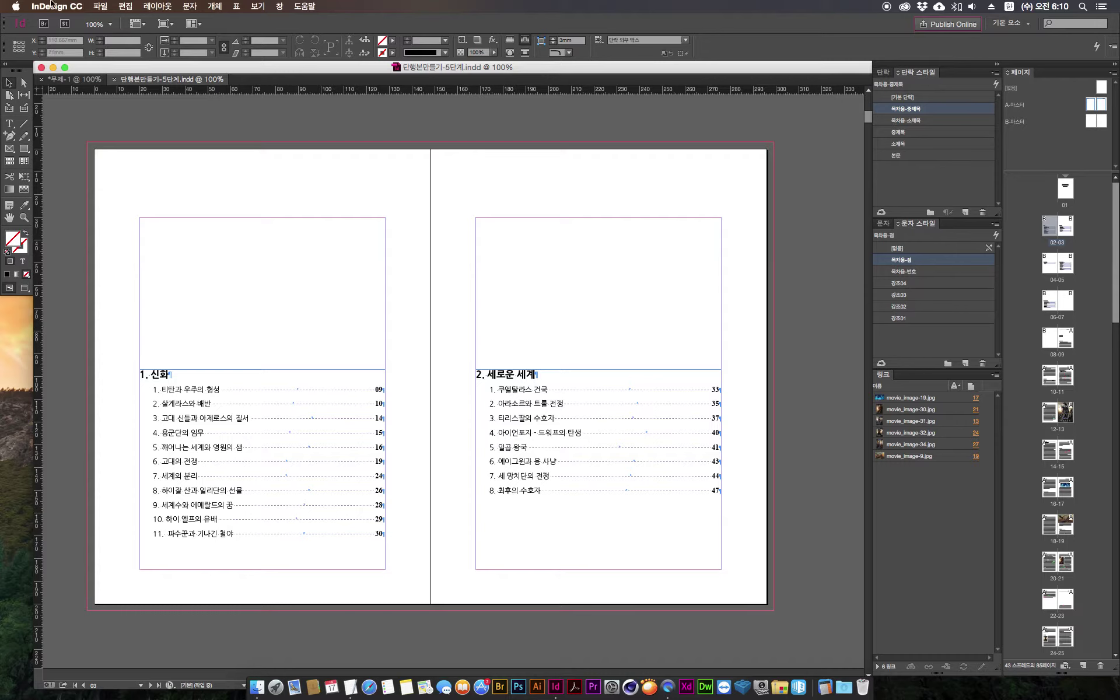
pyautogui.click(100, 6)
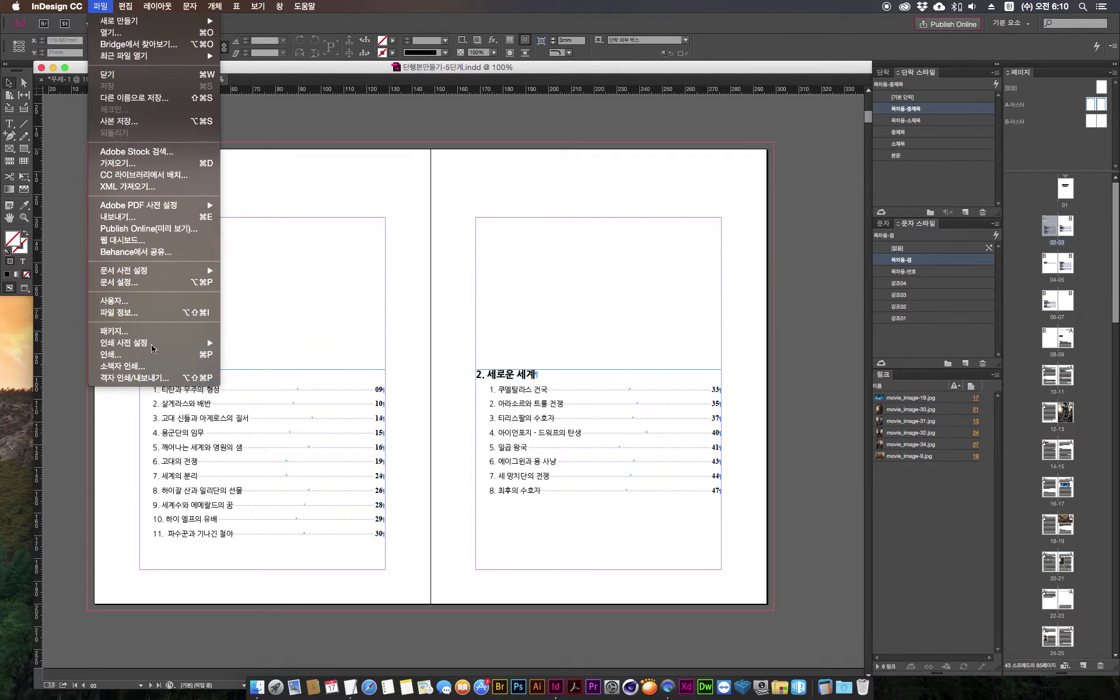
pyautogui.click(142, 217)
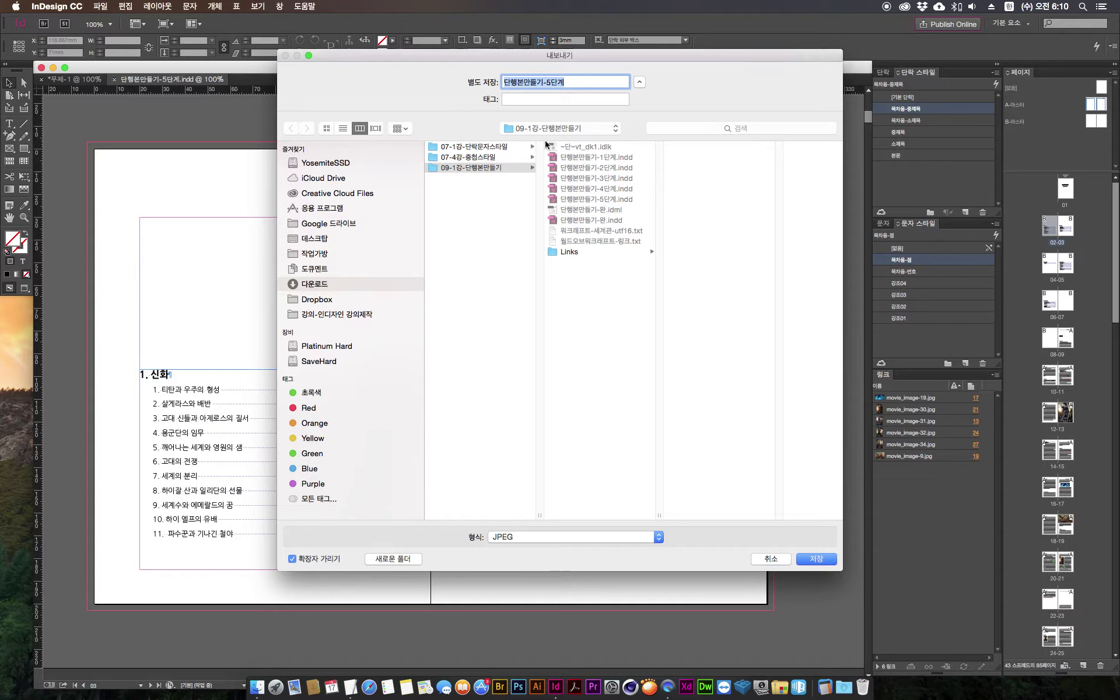
pyautogui.click(531, 537)
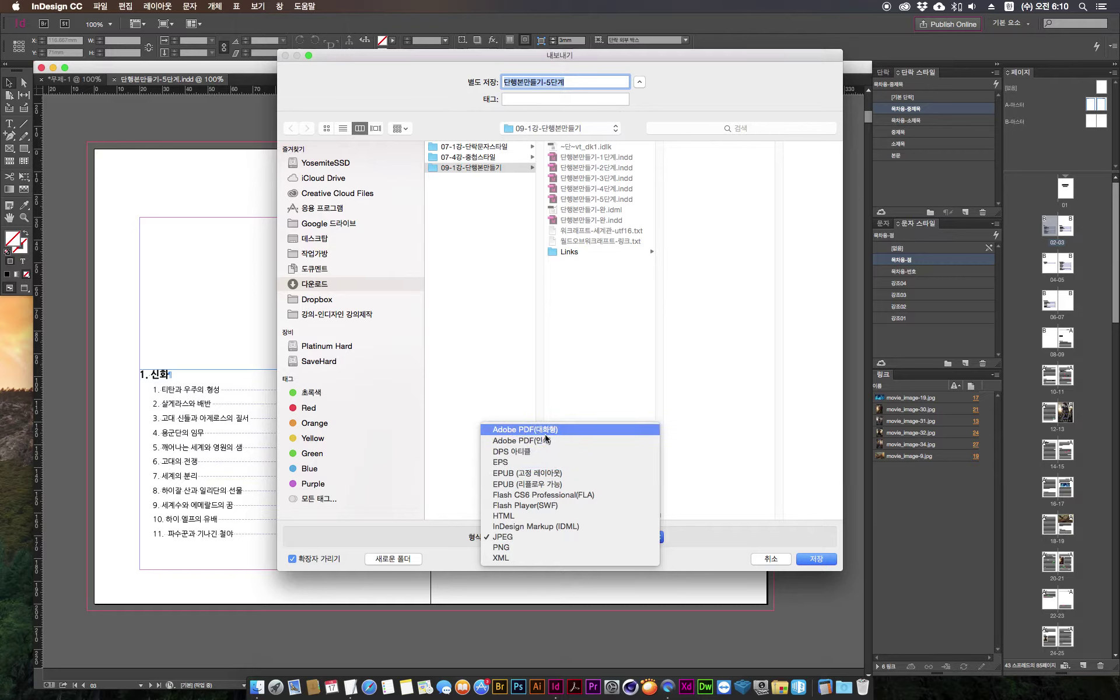
pyautogui.click(520, 442)
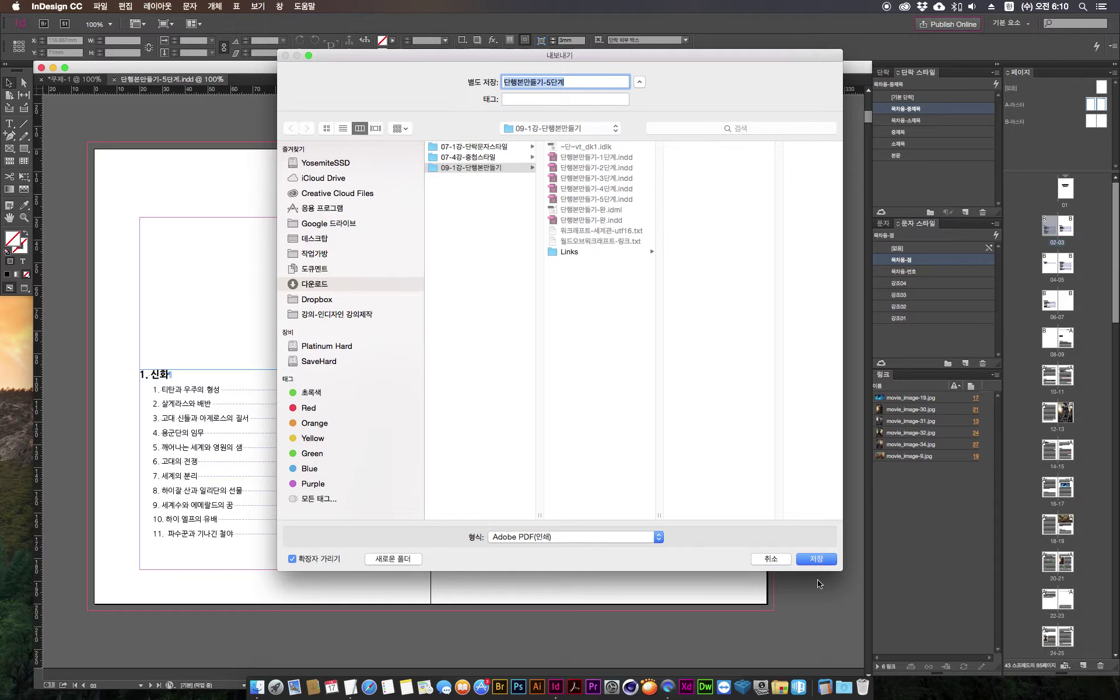
# Step: Name the export file 단행본만들기-인쇄용 and save it in the 09-1강-단행본만들기 folder
pyautogui.click(575, 79)
pyautogui.press('BackSpace')
pyautogui.press('BackSpace')
pyautogui.press('BackSpace')
pyautogui.write('인쇄용')
pyautogui.click(823, 559)
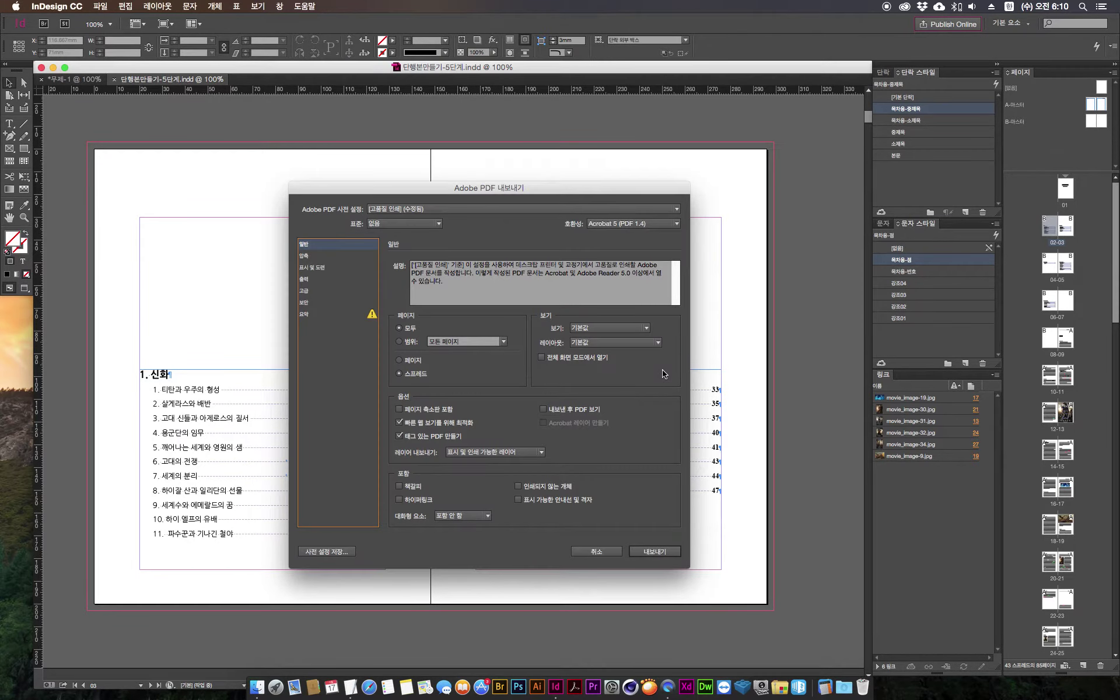
# Step: Apply the [고품질 인쇄] PDF preset and set the export to individual pages (페이지) rather than spreads
pyautogui.moveTo(440, 198); pyautogui.dragTo(483, 196)
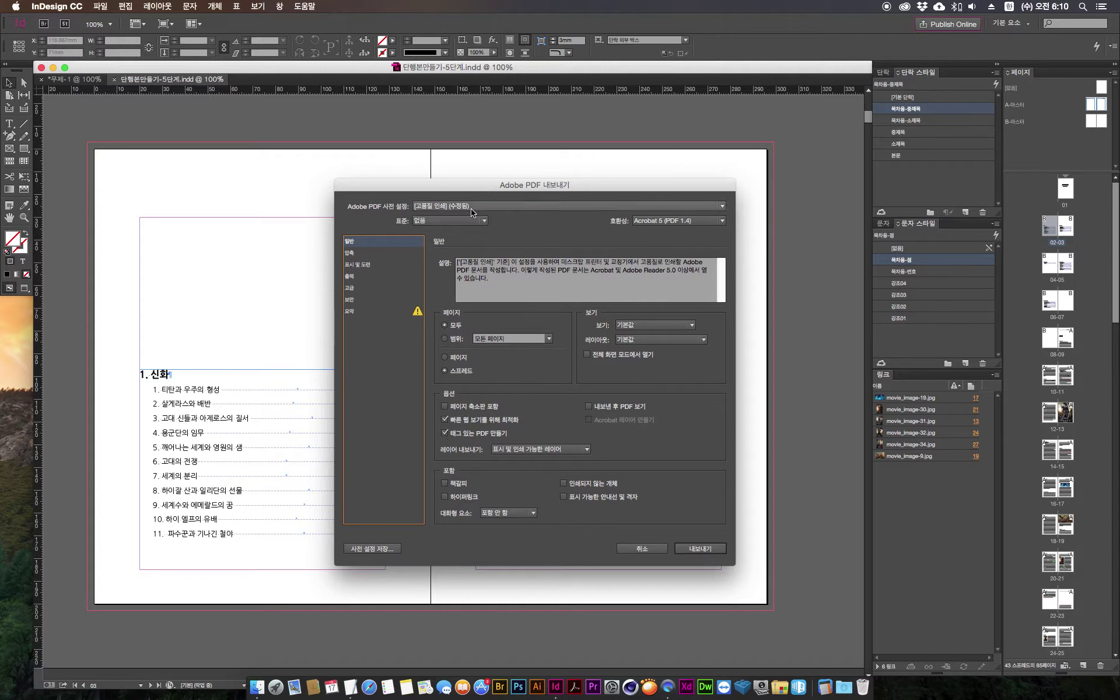
pyautogui.click(468, 206)
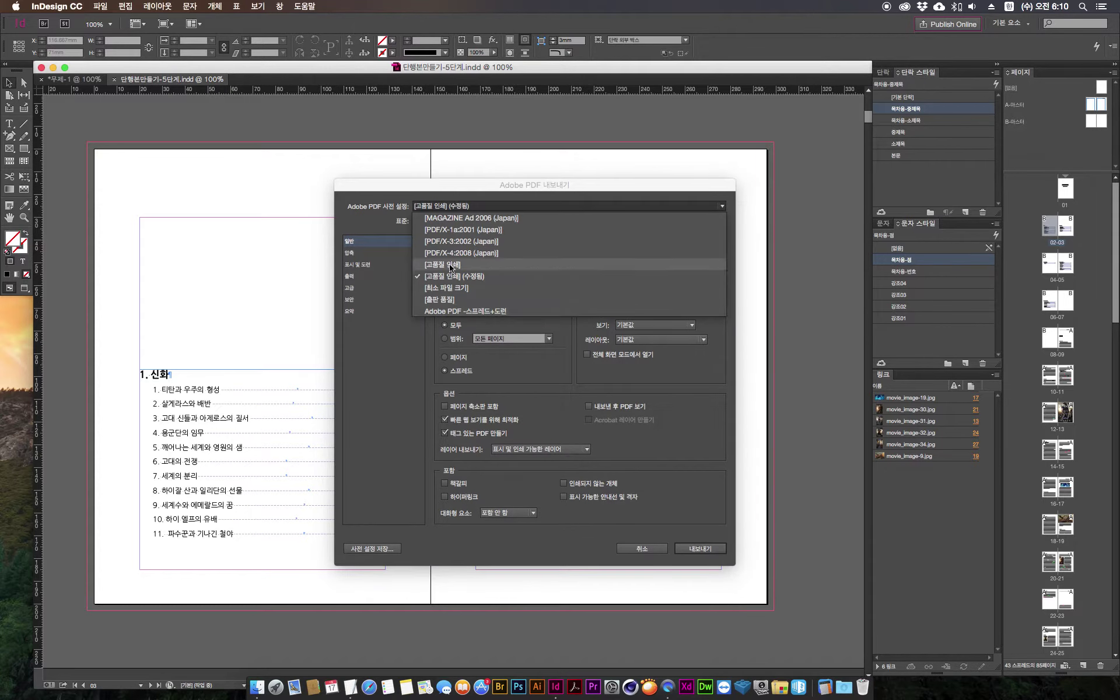
pyautogui.click(452, 267)
pyautogui.click(455, 207)
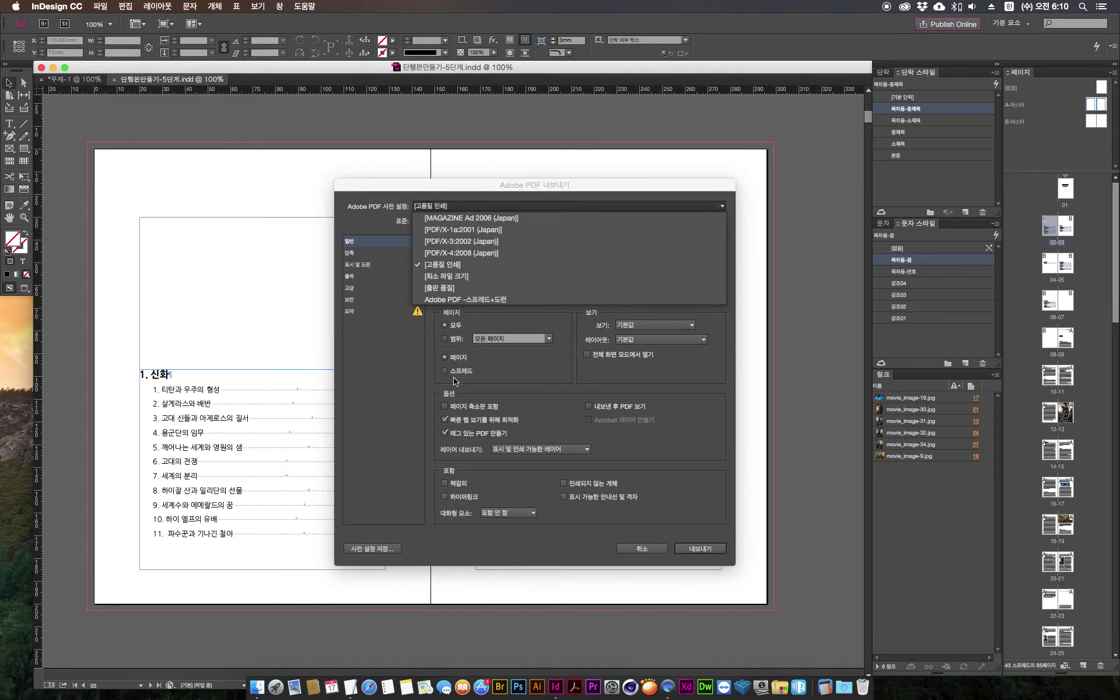
pyautogui.click(439, 267)
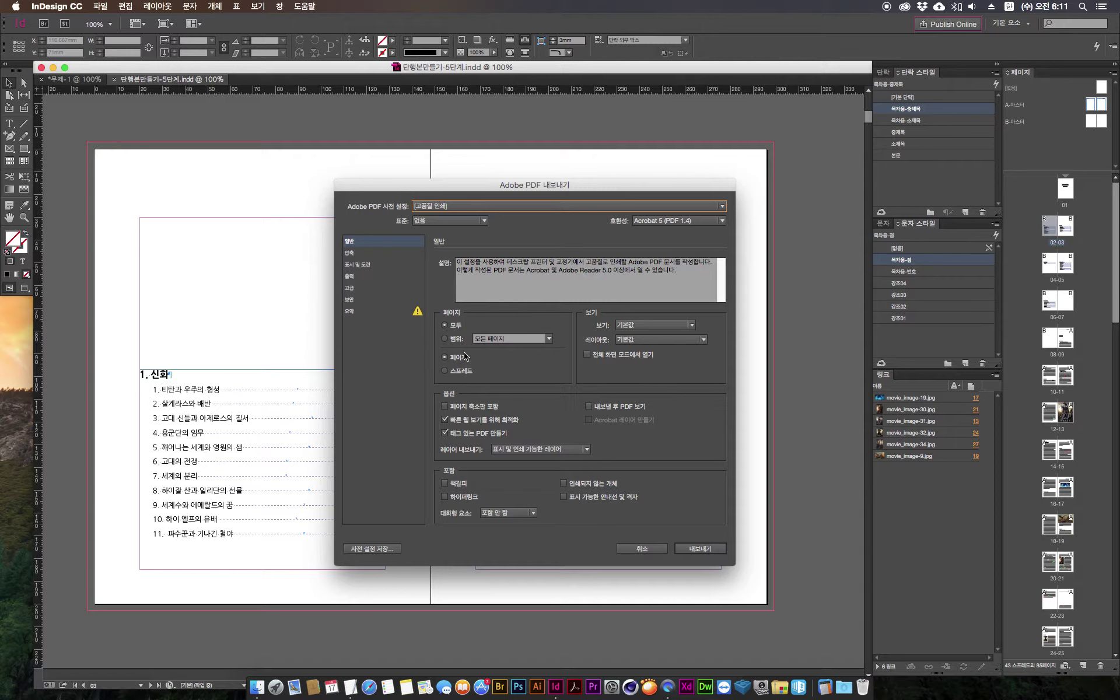
pyautogui.click(445, 370)
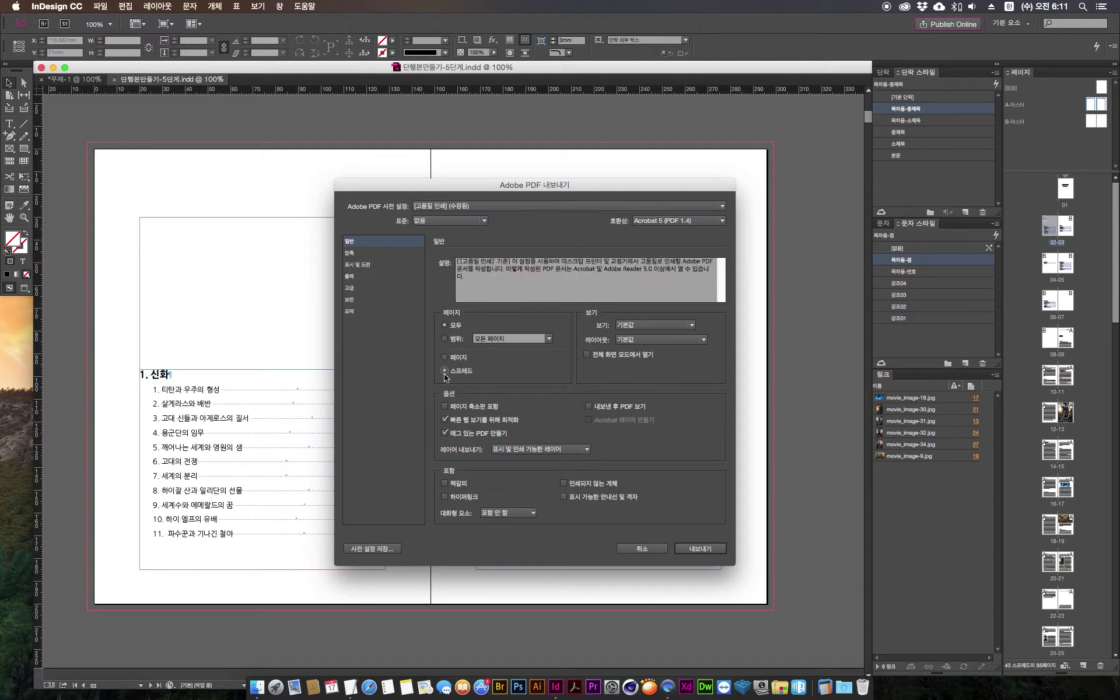
pyautogui.click(444, 357)
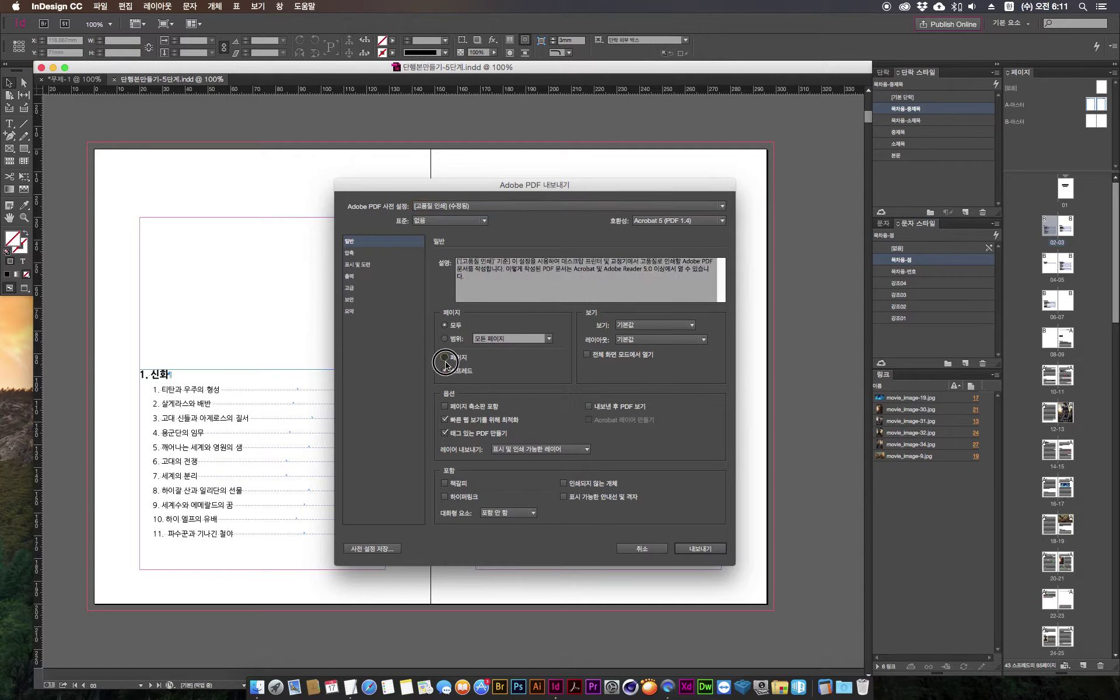
# Step: Enable crop marks (재단선 표시), bleed marks (도련 표시) and the document bleed settings, and export the PDF
pyautogui.click(365, 265)
pyautogui.click(454, 290)
pyautogui.click(474, 304)
pyautogui.click(482, 382)
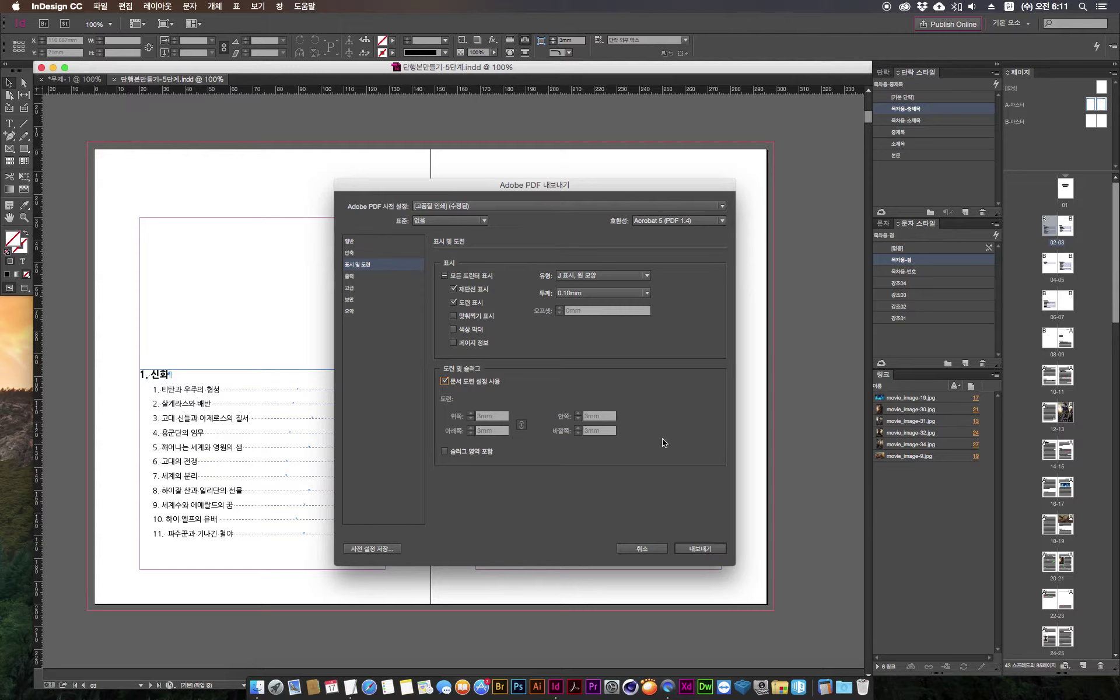
pyautogui.click(713, 551)
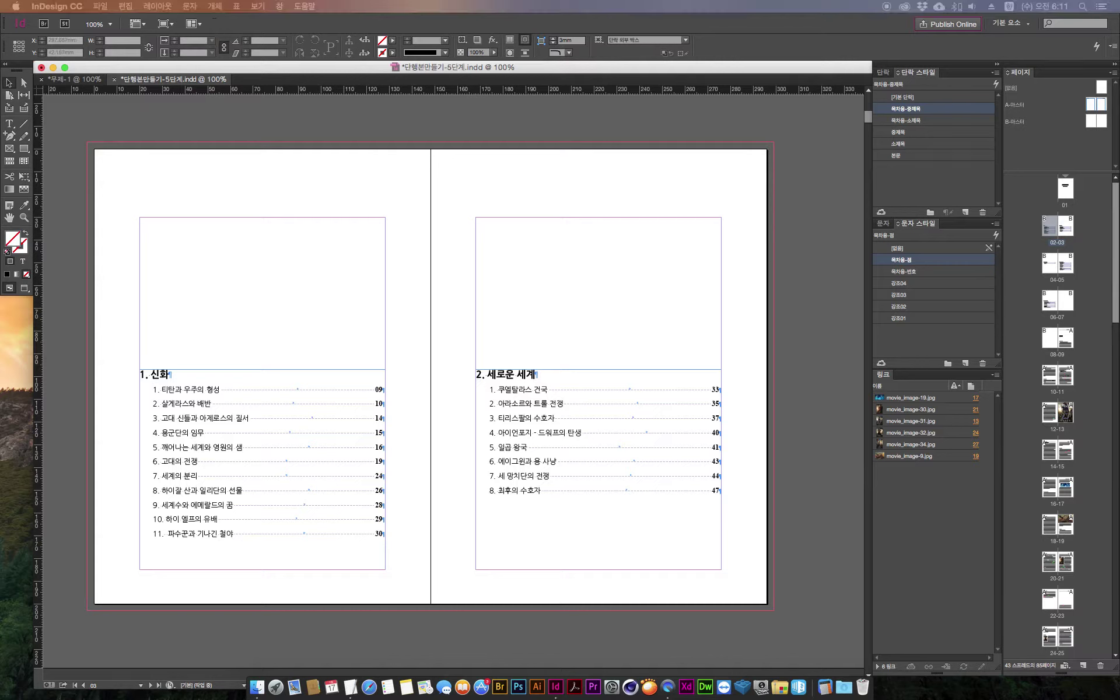
# Step: Move the 배경 작업 panel out of the way of the page spread
pyautogui.moveTo(540, 259); pyautogui.dragTo(113, 187)
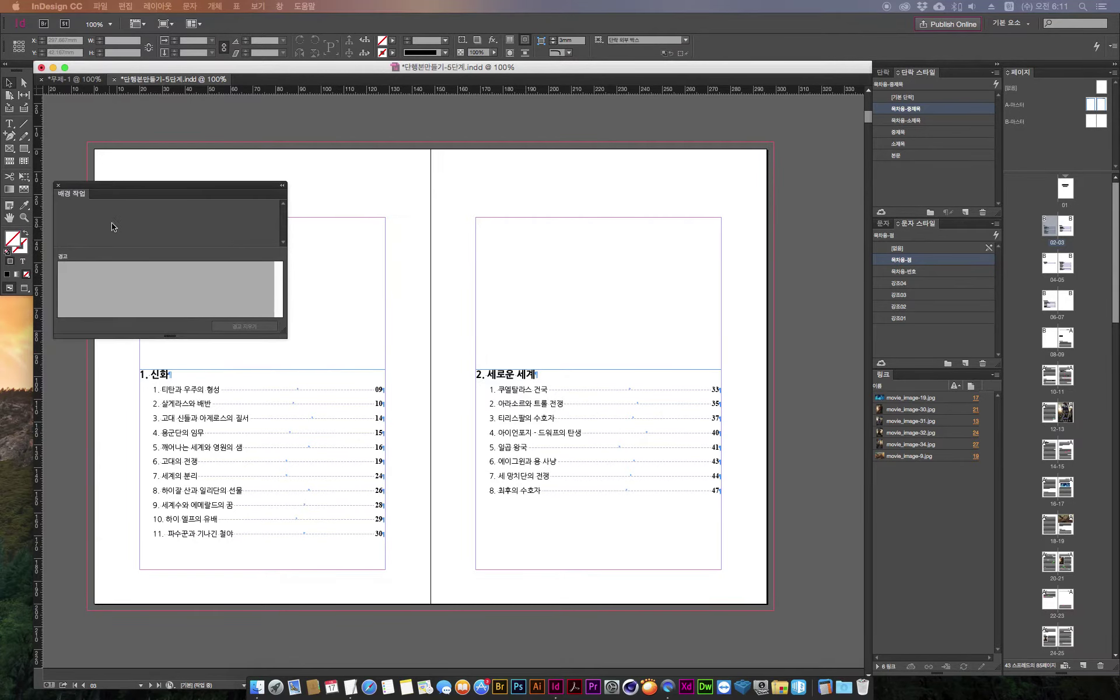
pyautogui.click(113, 339)
pyautogui.moveTo(125, 185); pyautogui.dragTo(79, 492)
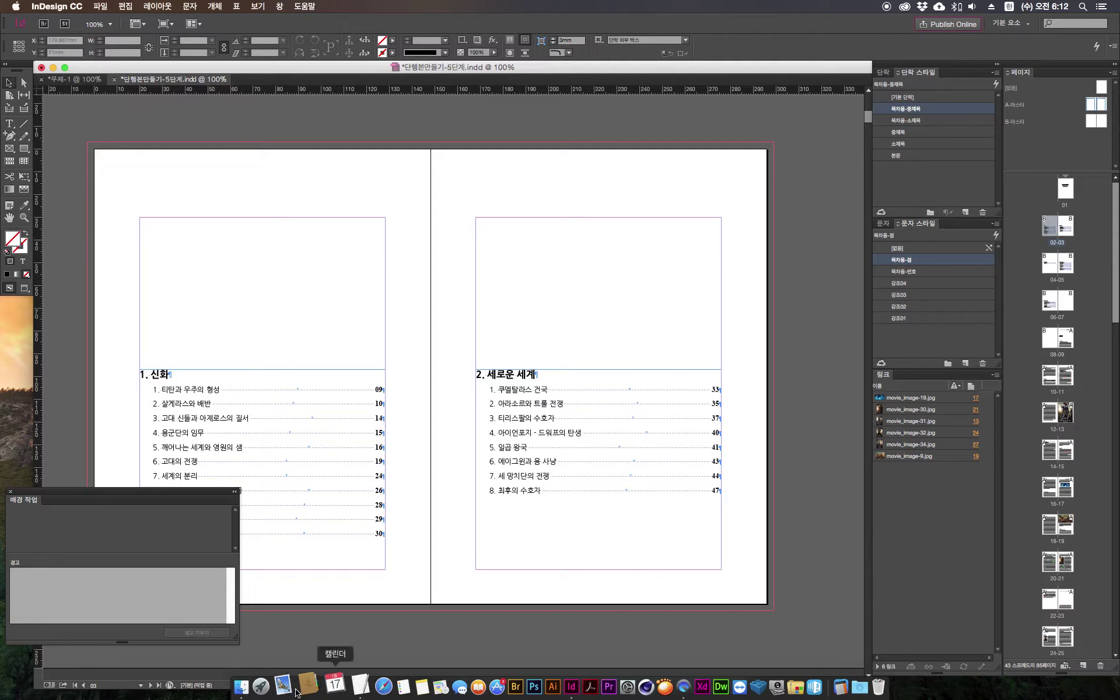
# Step: Switch to Finder and open the exported 단행본만들기-인쇄용.pdf in Acrobat Reader
pyautogui.click(257, 687)
pyautogui.click(670, 541)
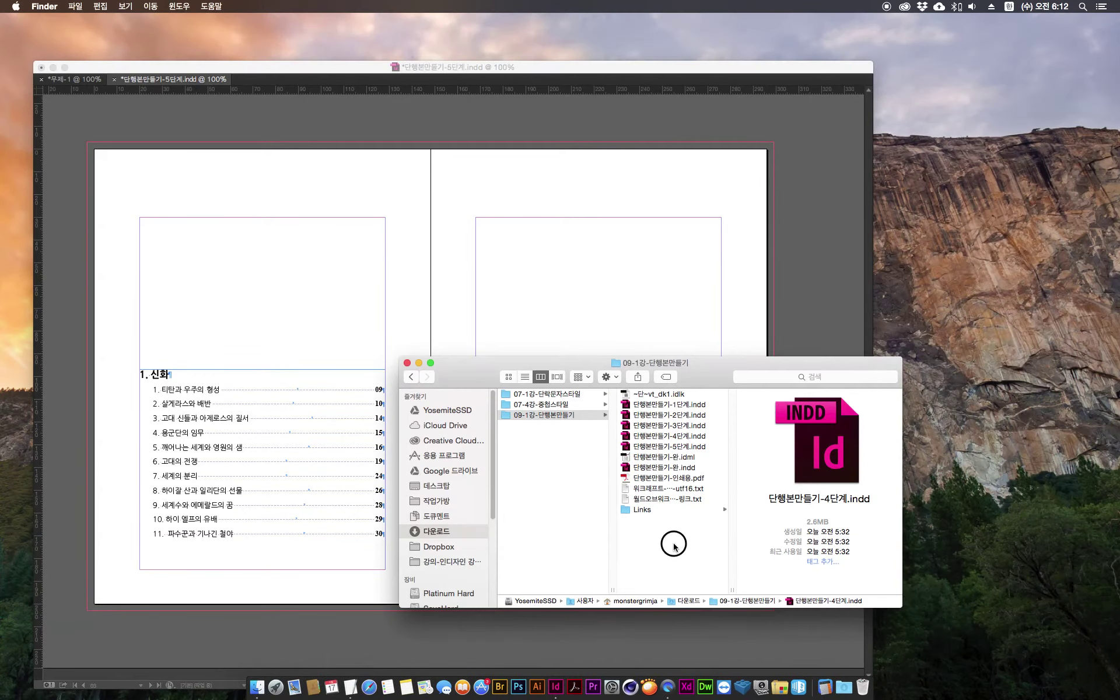
pyautogui.click(688, 480)
pyautogui.moveTo(691, 381); pyautogui.dragTo(703, 315)
pyautogui.moveTo(686, 413); pyautogui.dragTo(574, 688)
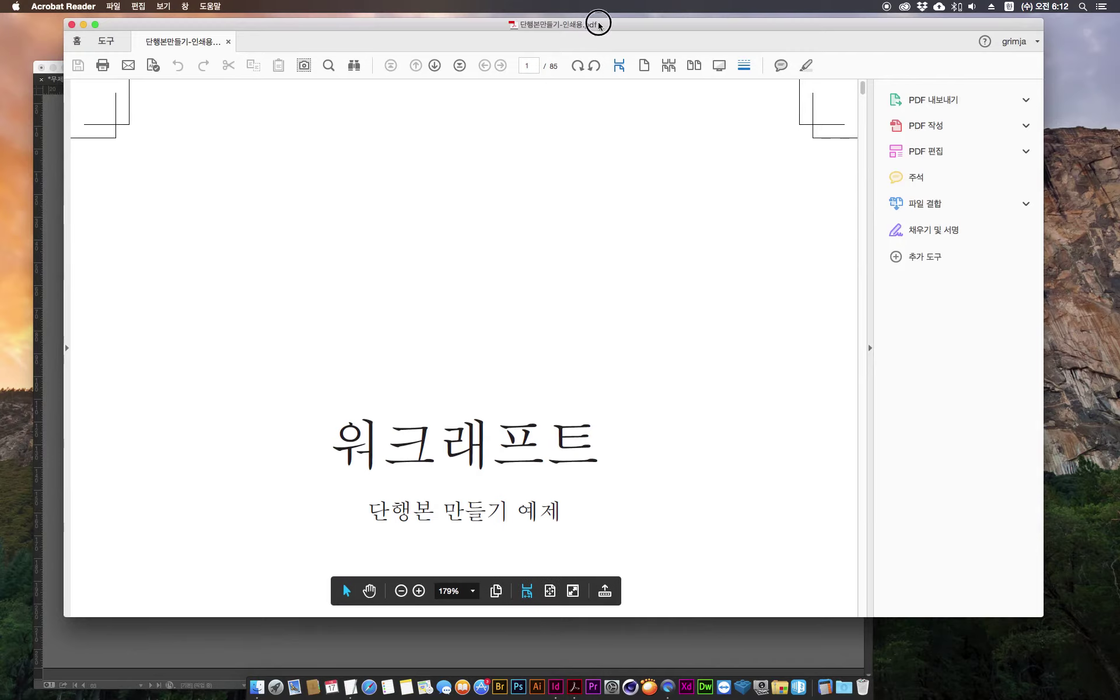
# Step: Hide the tools pane, fit the whole page in the window and switch to two-page scrolling
pyautogui.moveTo(595, 20); pyautogui.dragTo(578, 41)
pyautogui.click(855, 369)
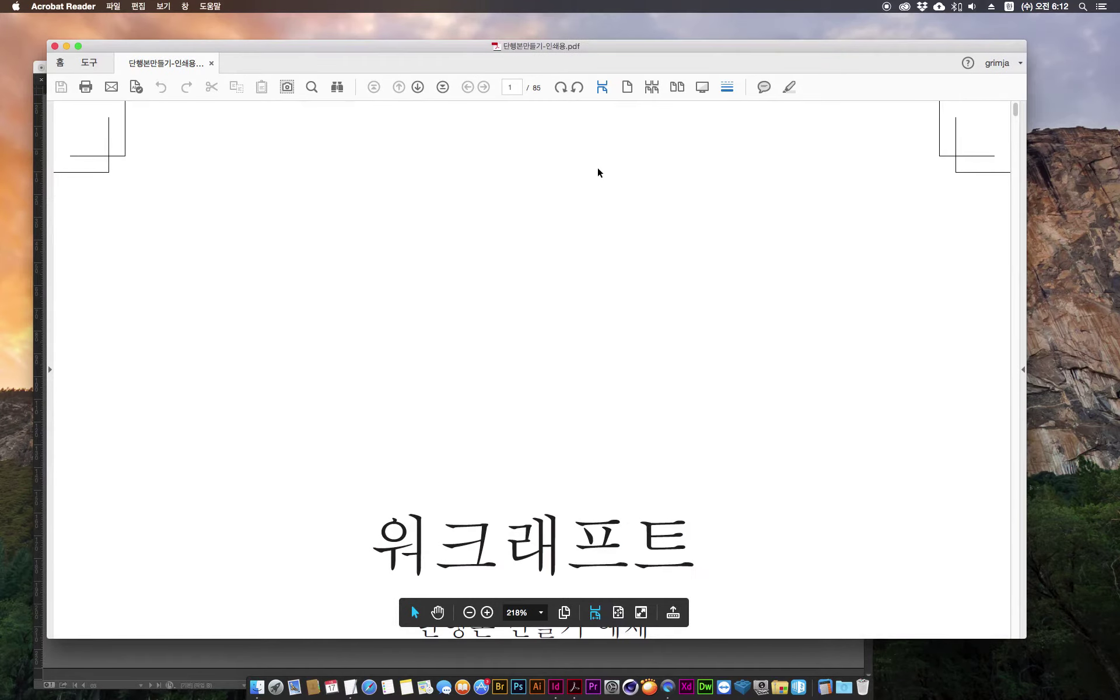
pyautogui.press('super+0')
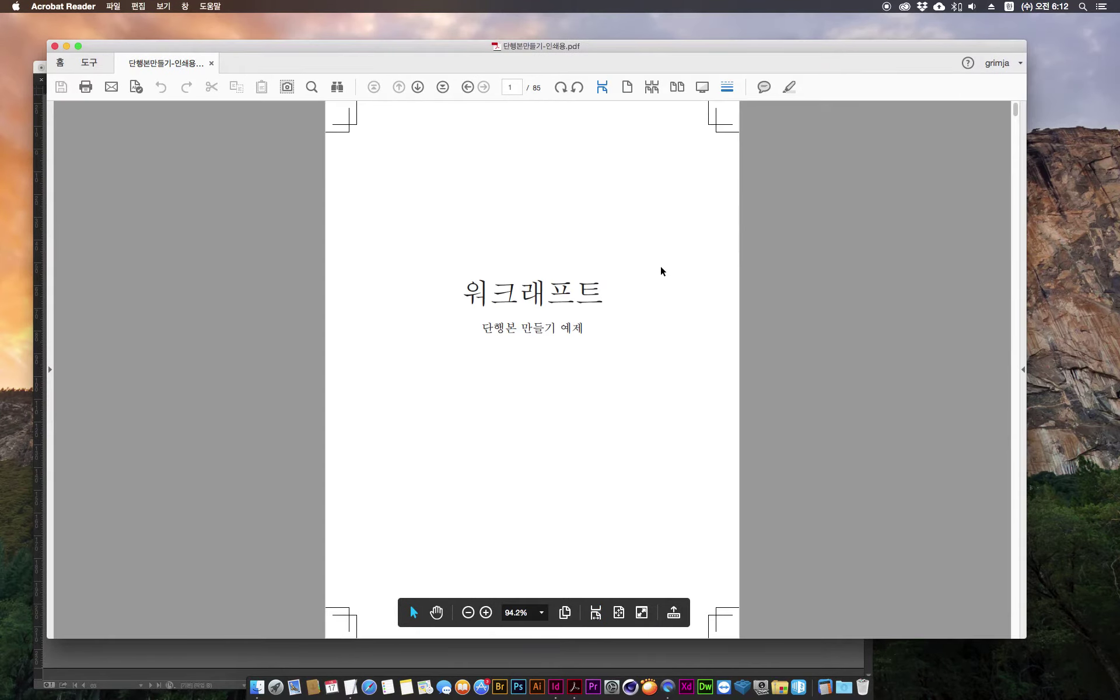
pyautogui.scroll(-5, 713, 435)
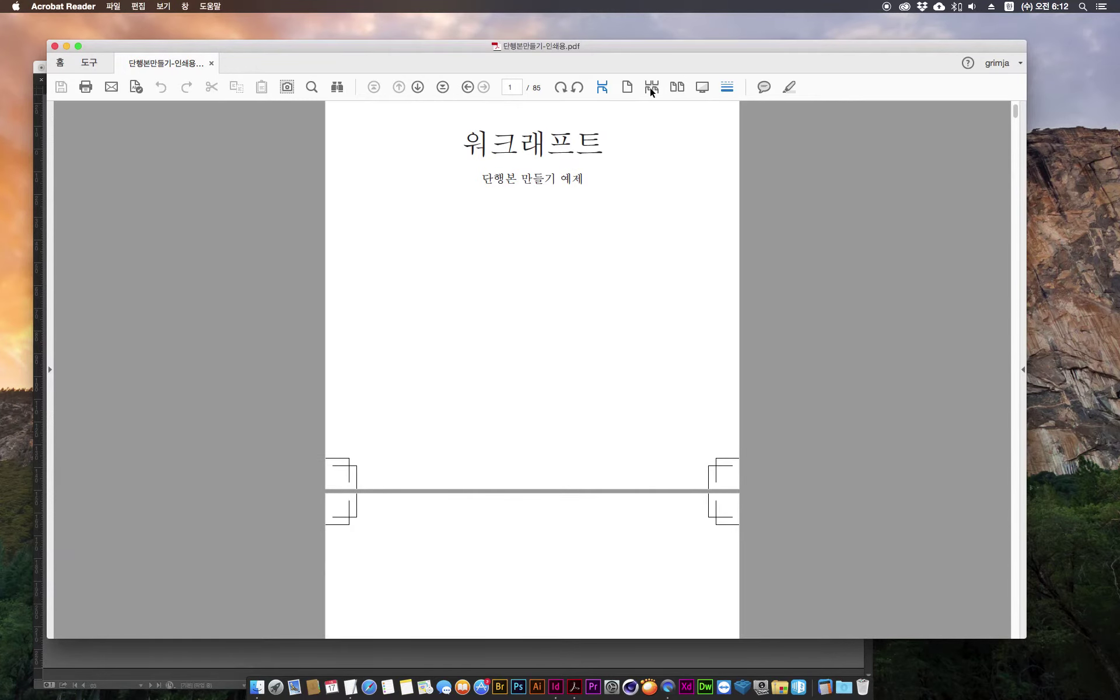
pyautogui.click(652, 91)
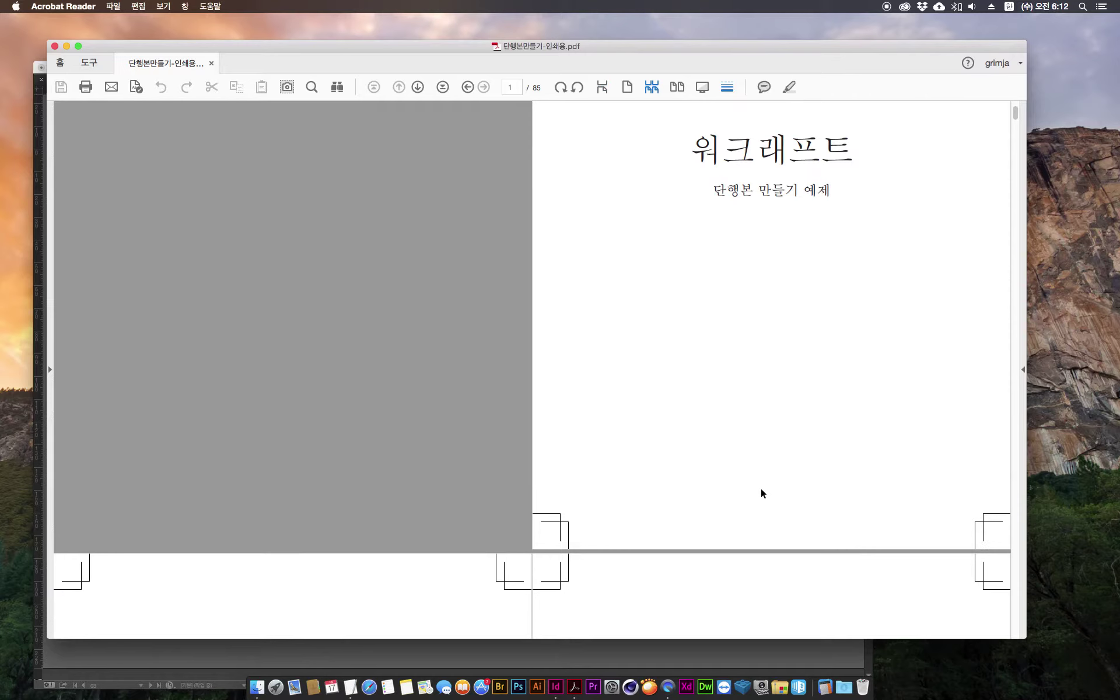
# Step: Examine the facing pages of the print PDF for printer's marks and layout, and close the file
pyautogui.scroll(-2, 761, 487)
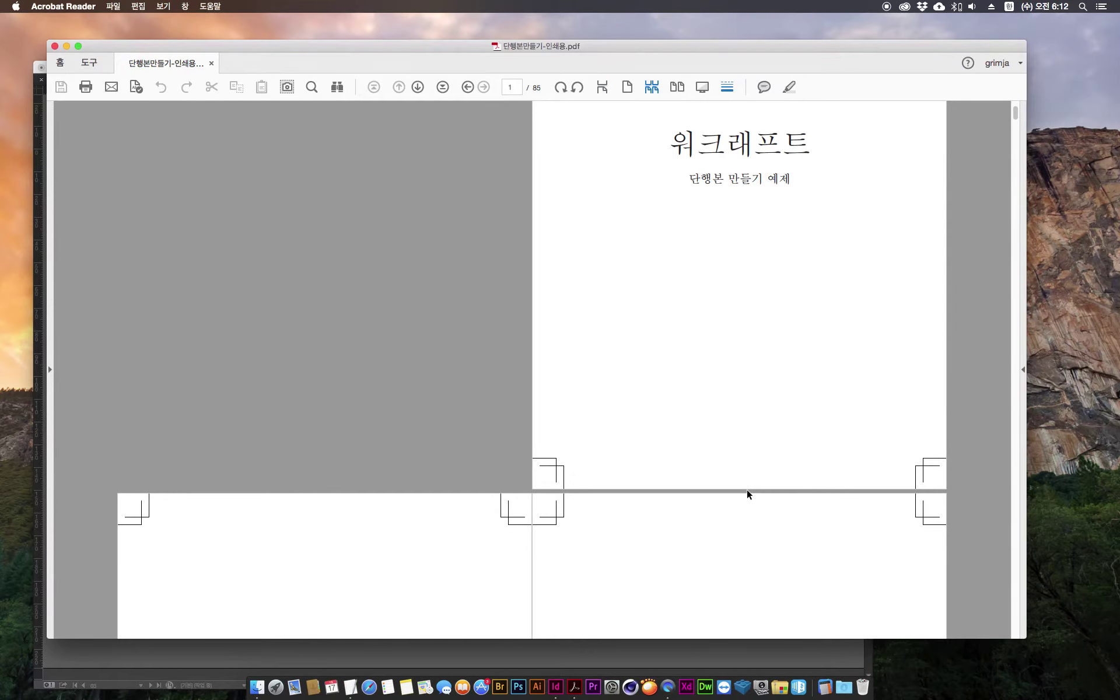
pyautogui.scroll(-3, 747, 489)
pyautogui.scroll(-10, 746, 489)
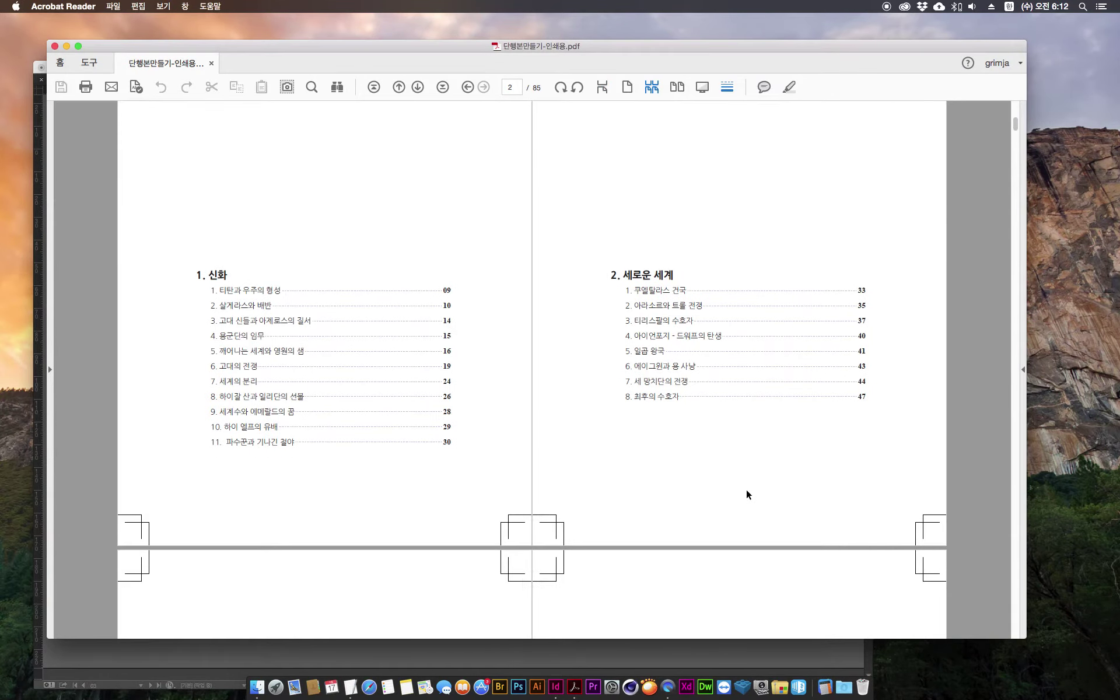
pyautogui.scroll(-10, 746, 494)
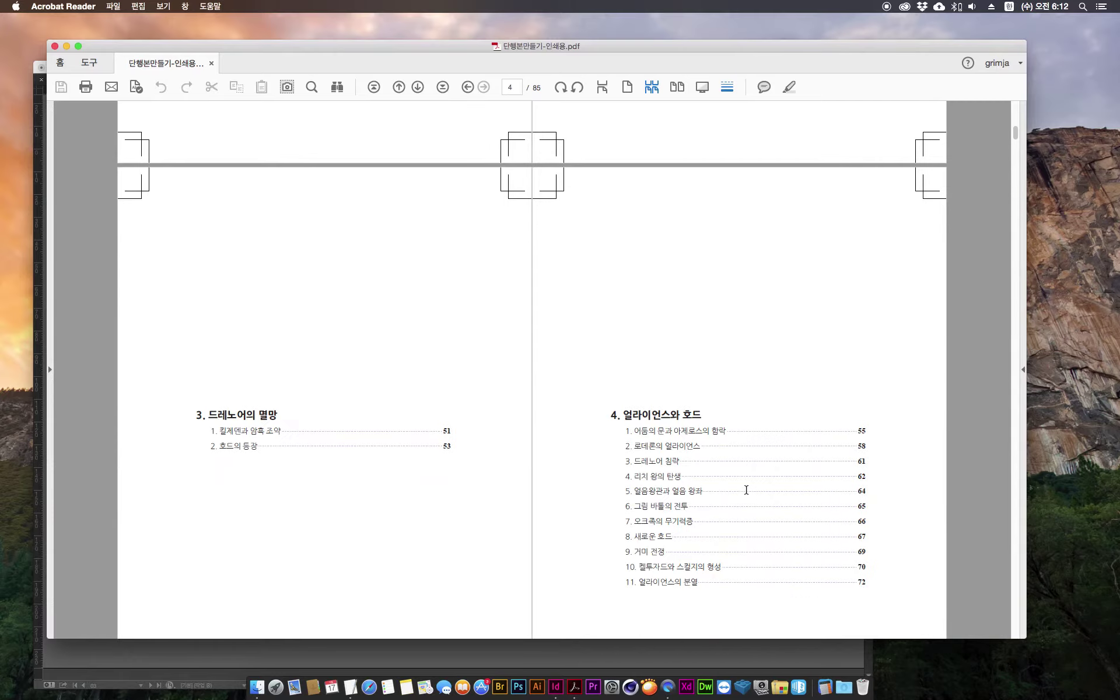
pyautogui.scroll(-10, 747, 496)
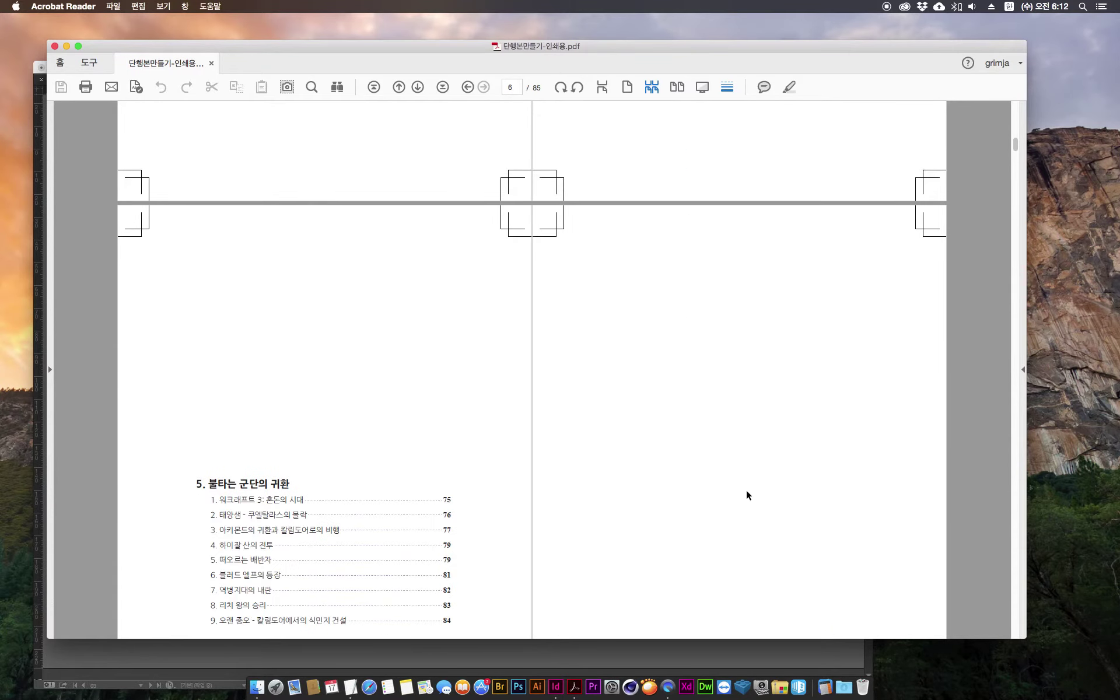
pyautogui.scroll(-10, 748, 495)
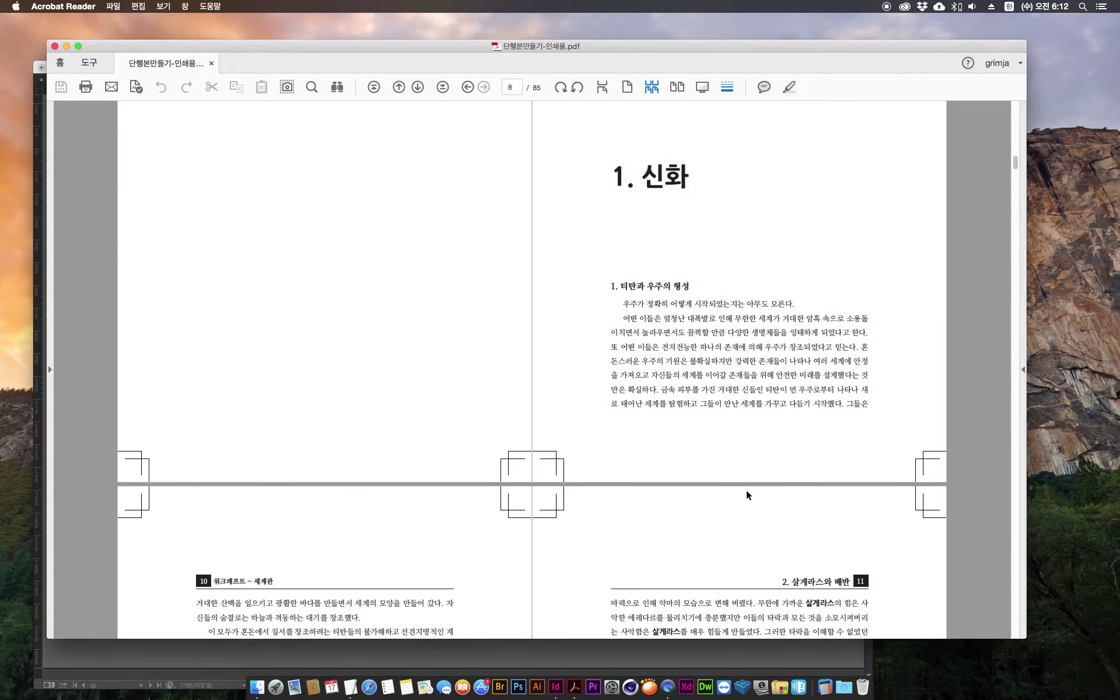
pyautogui.scroll(-5, 747, 490)
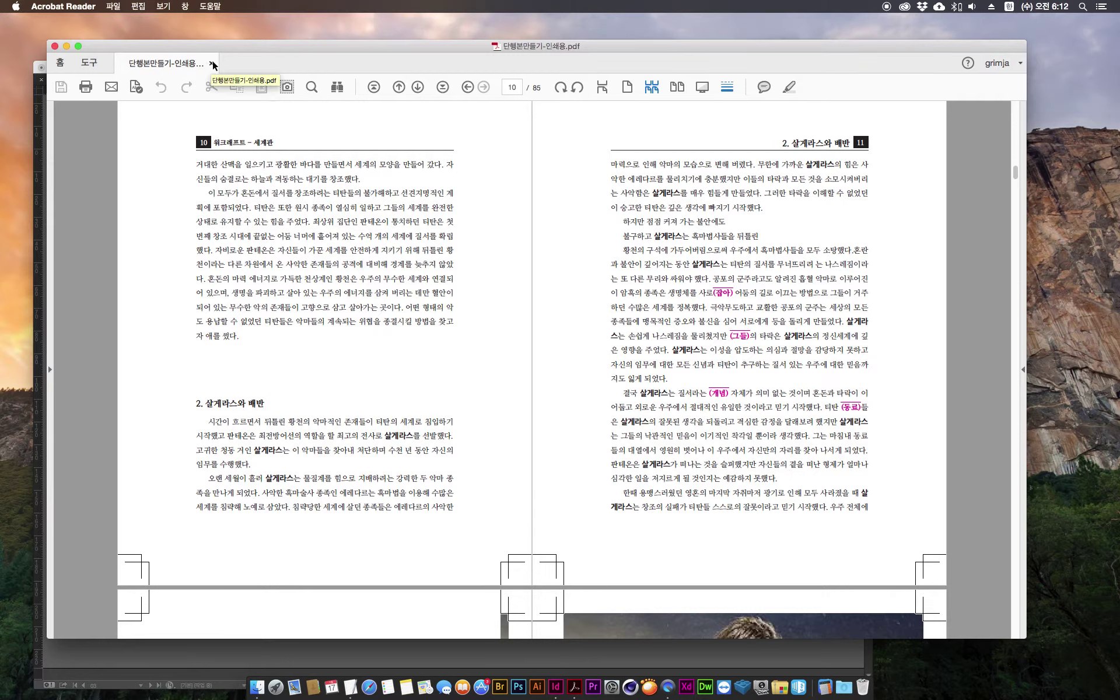
pyautogui.click(213, 65)
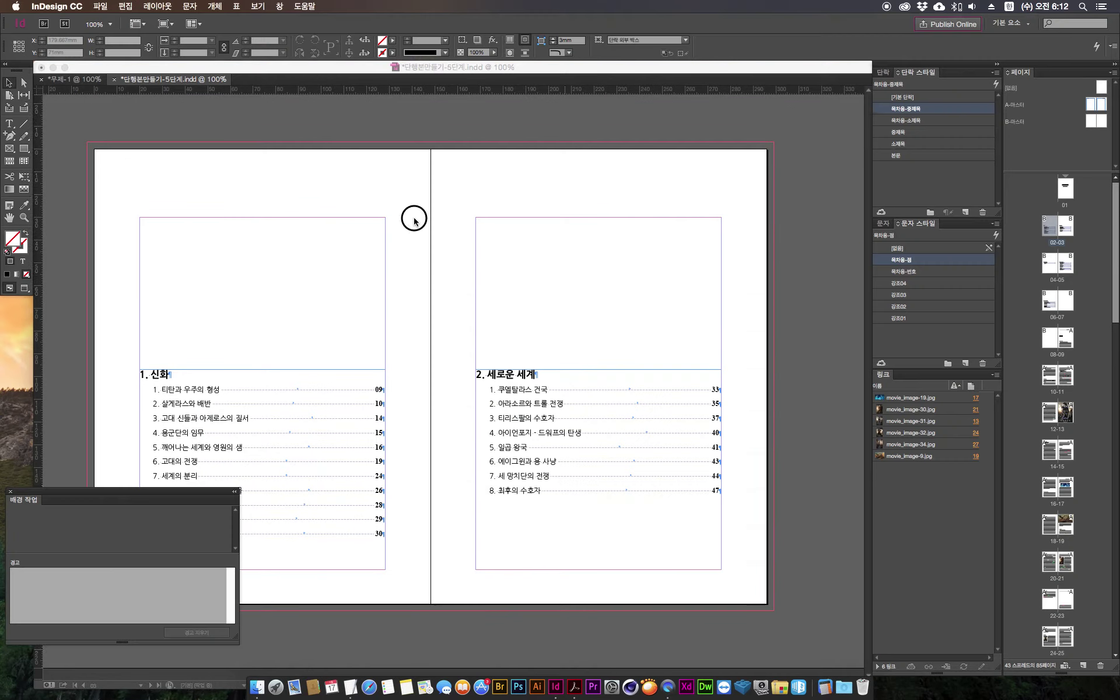
# Step: Return to InDesign and start another export of the book, choosing the Adobe PDF(대화형) format
pyautogui.click(414, 220)
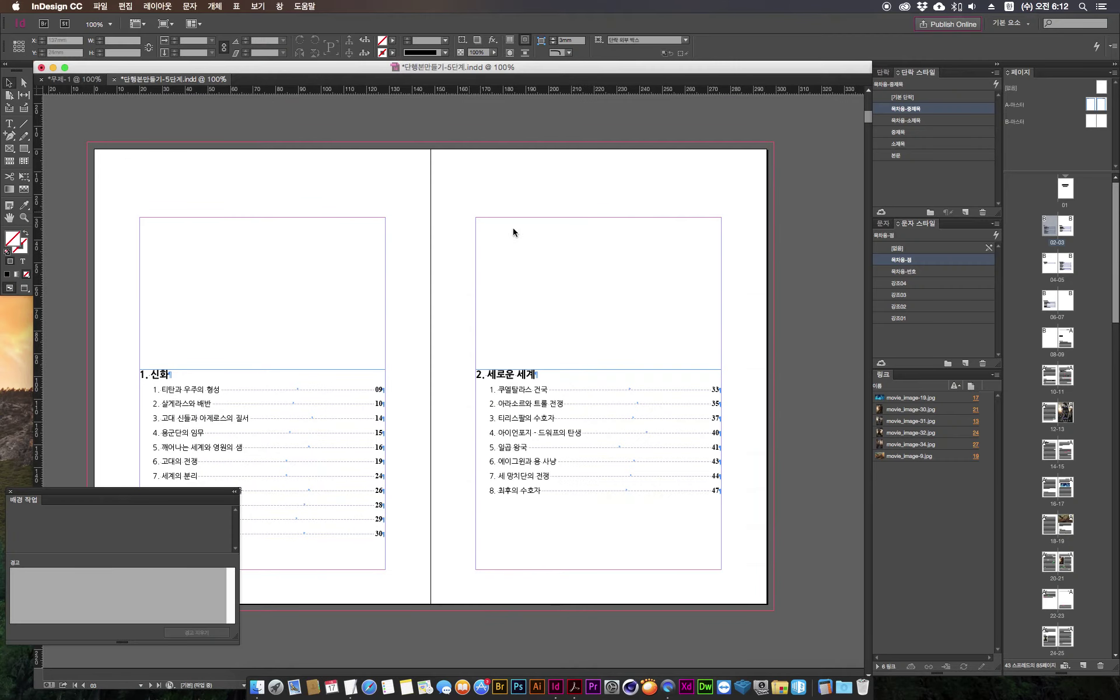
pyautogui.moveTo(448, 277); pyautogui.dragTo(491, 232)
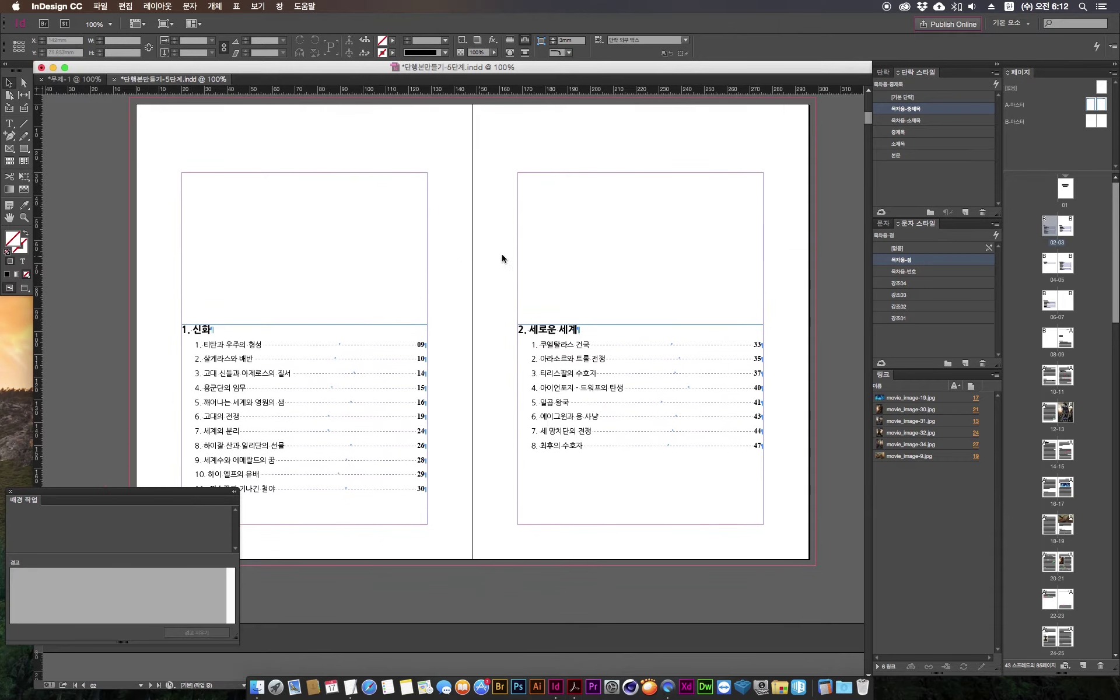
pyautogui.click(100, 6)
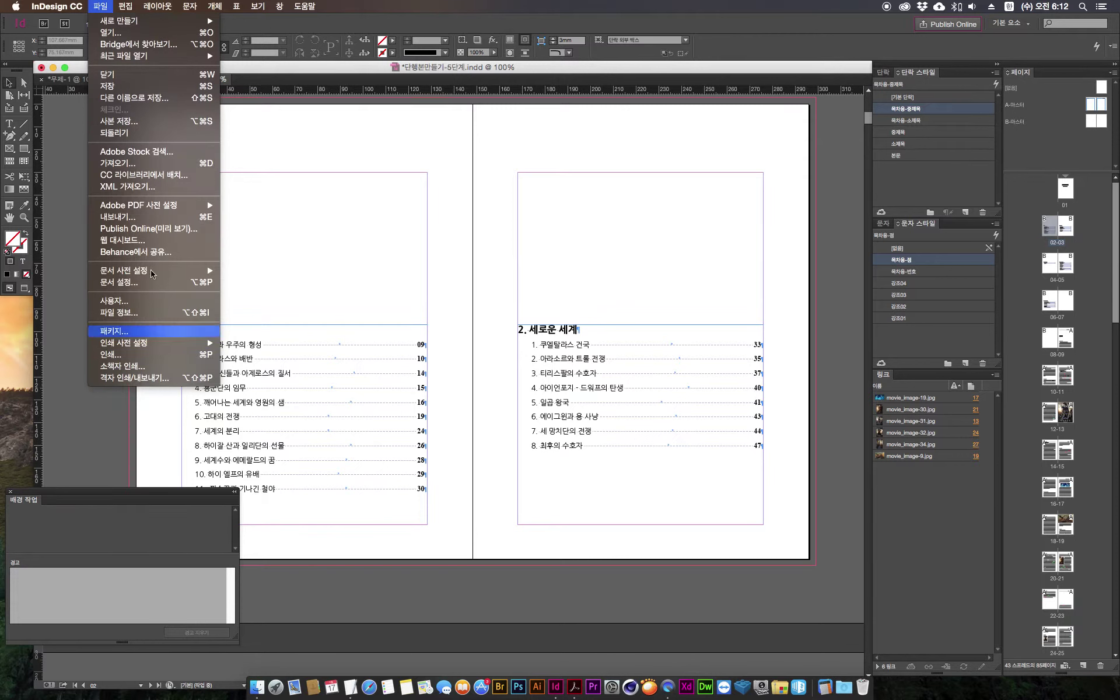
pyautogui.click(133, 216)
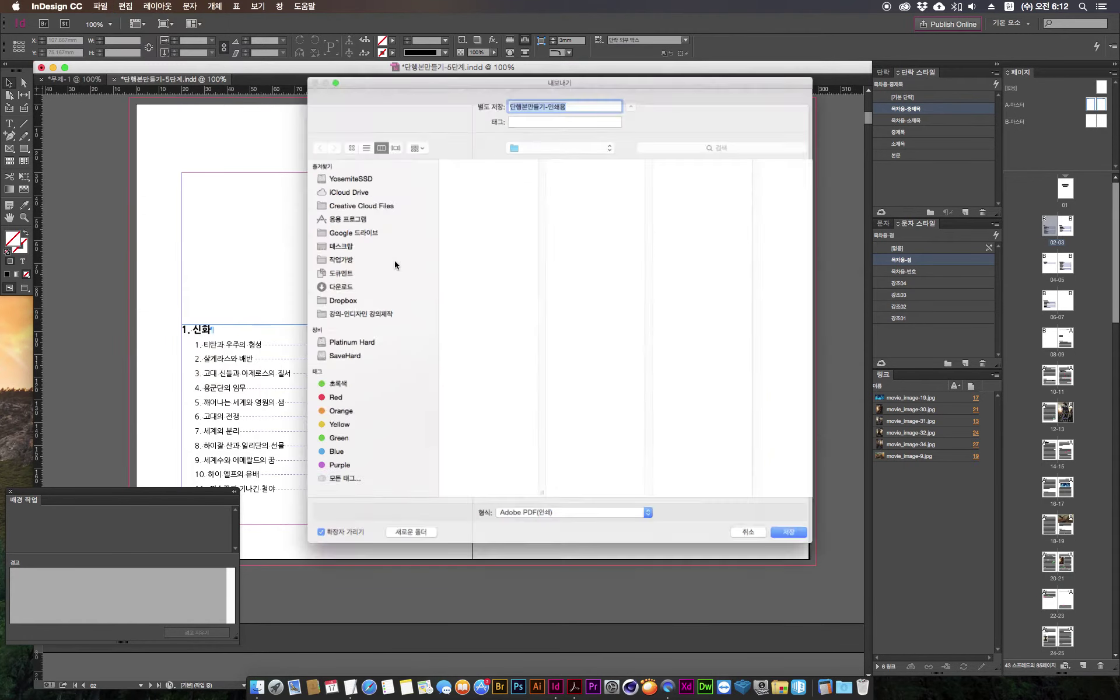
pyautogui.click(581, 536)
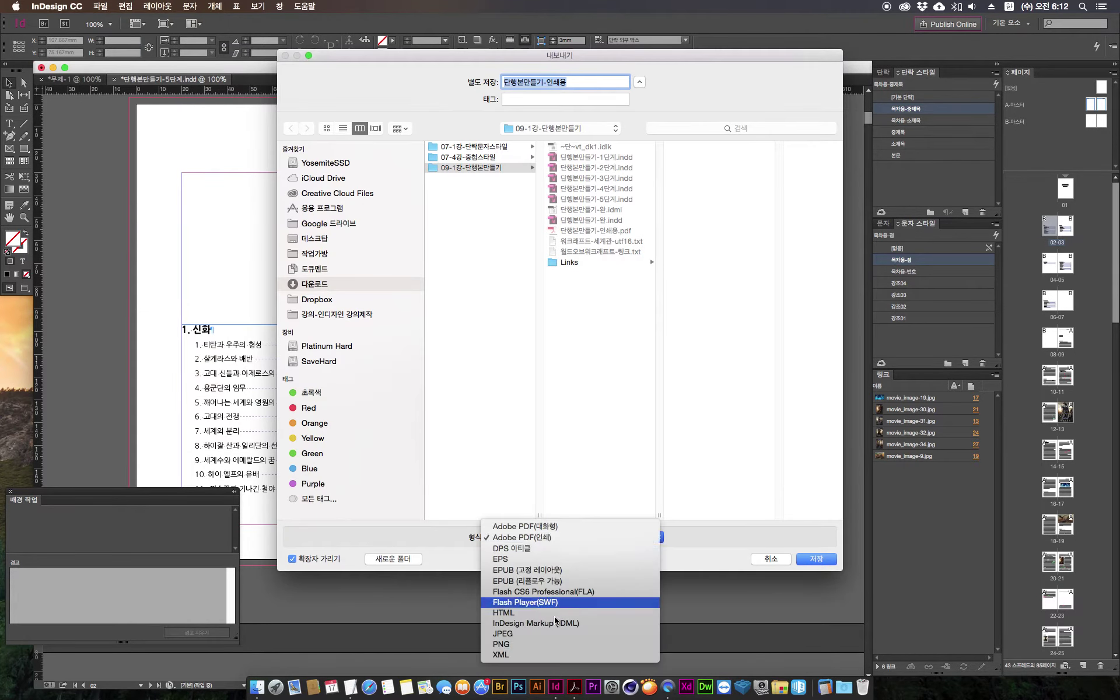
pyautogui.click(542, 527)
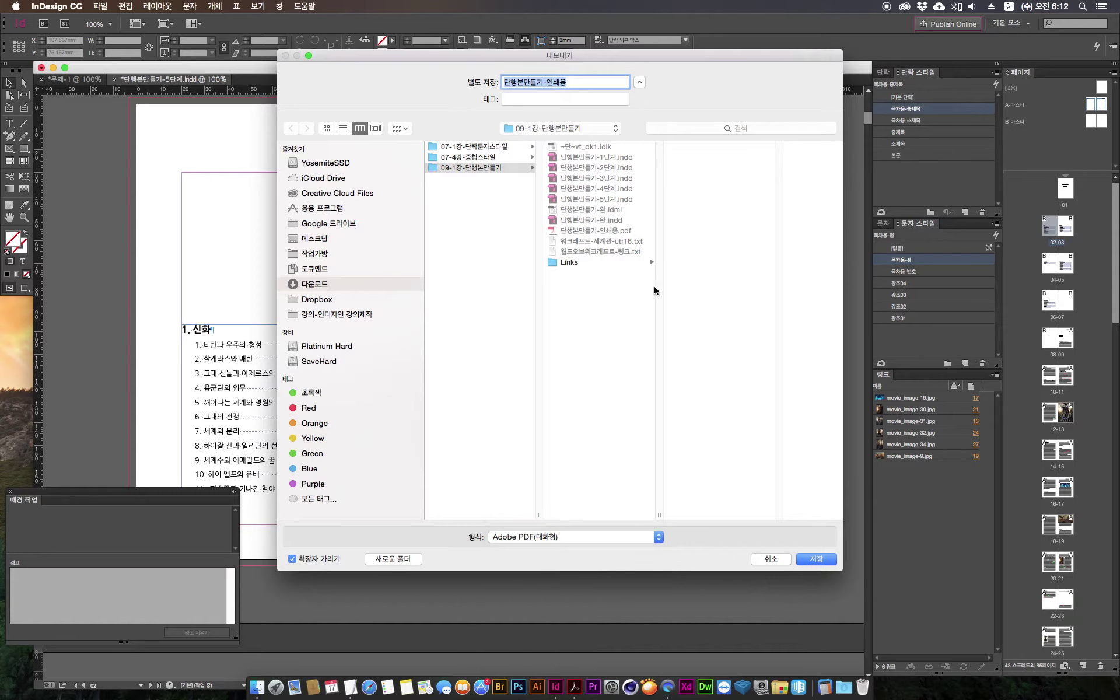
# Step: Name the interactive PDF 단행본만들기-대화형 and save it in the 09-1강-단행본만들기 folder
pyautogui.doubleClick(559, 82)
pyautogui.write('대')
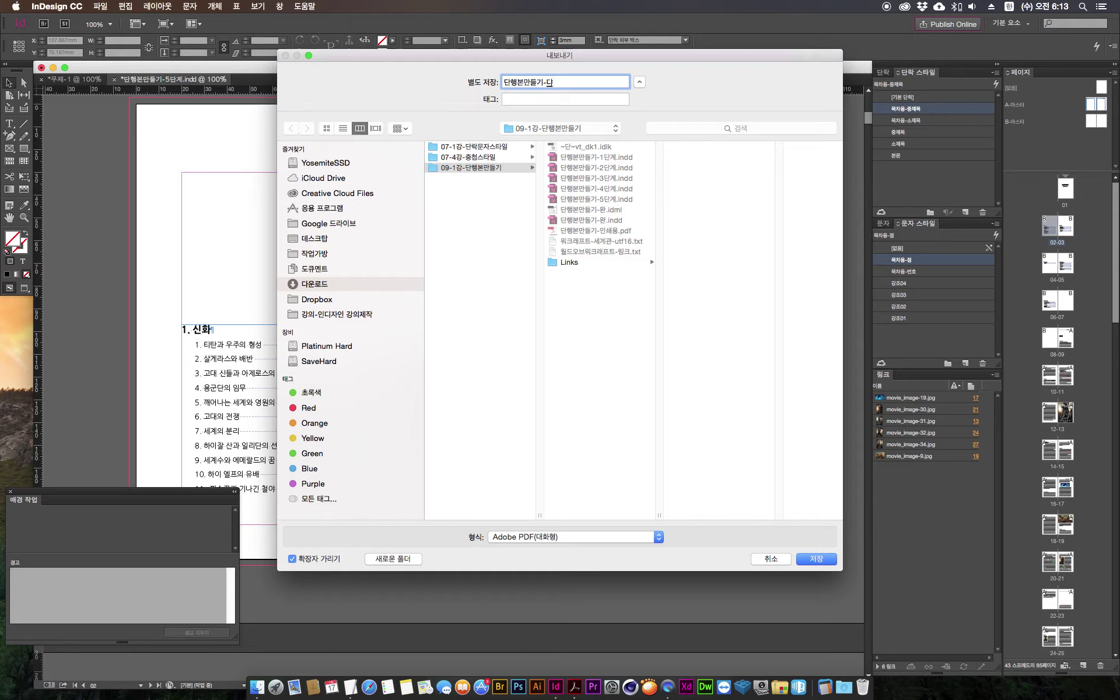
pyautogui.write('화형')
pyautogui.click(829, 561)
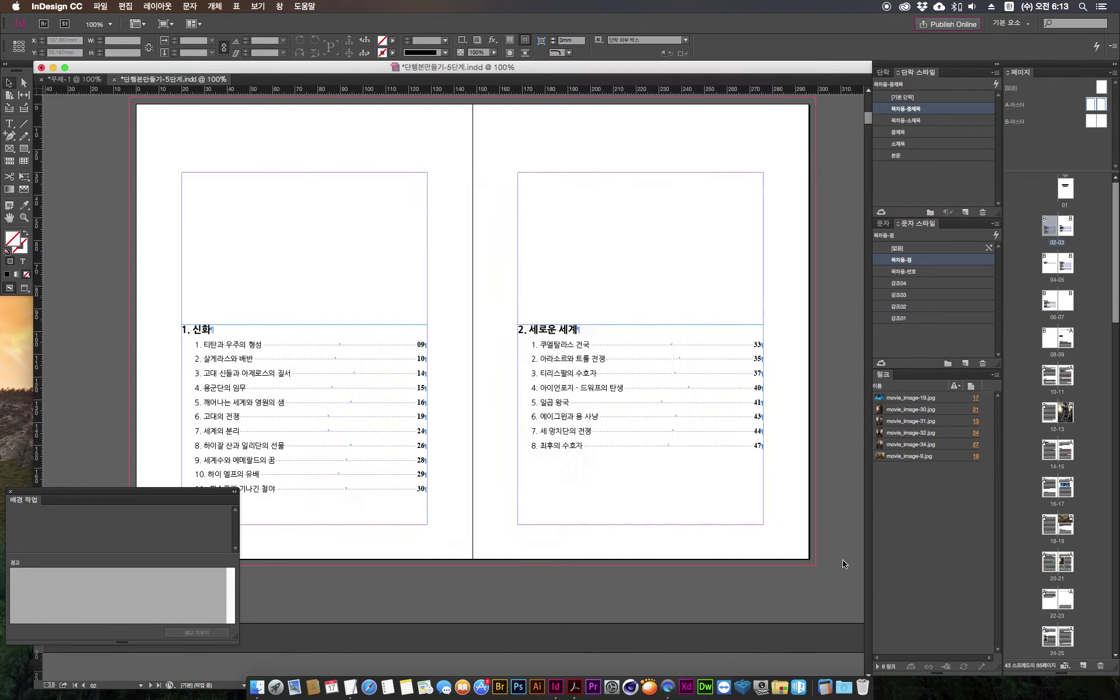
# Step: Set the interactive PDF's JPEG quality to 최소, choose its image resolution and export all pages
pyautogui.moveTo(584, 203); pyautogui.dragTo(580, 170)
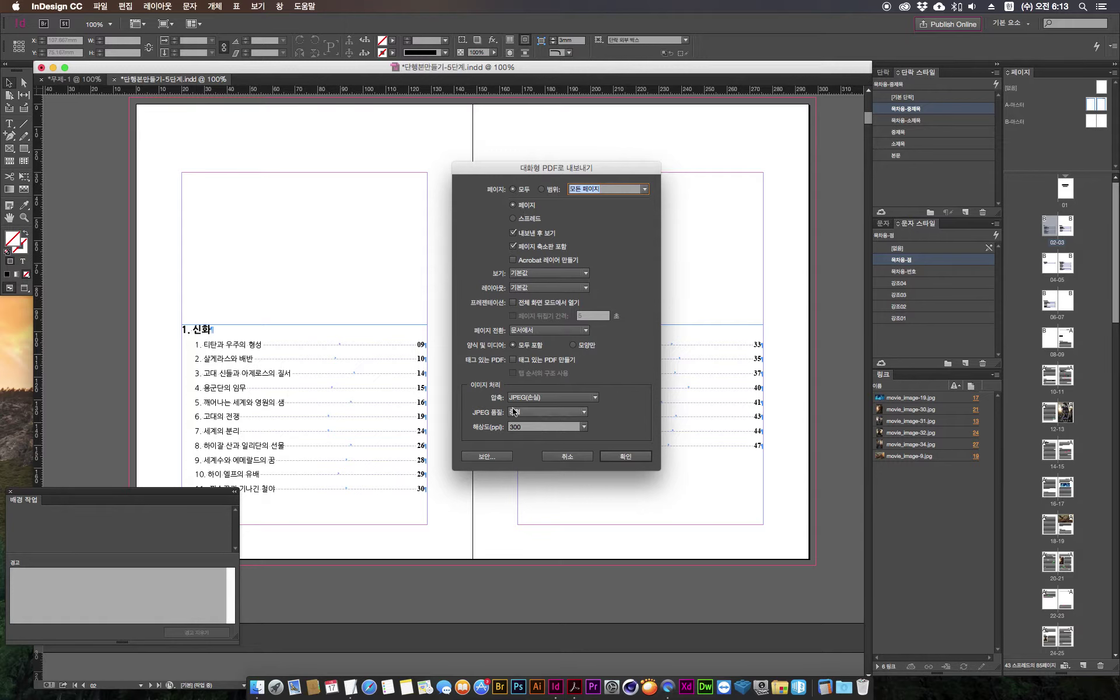
pyautogui.click(544, 427)
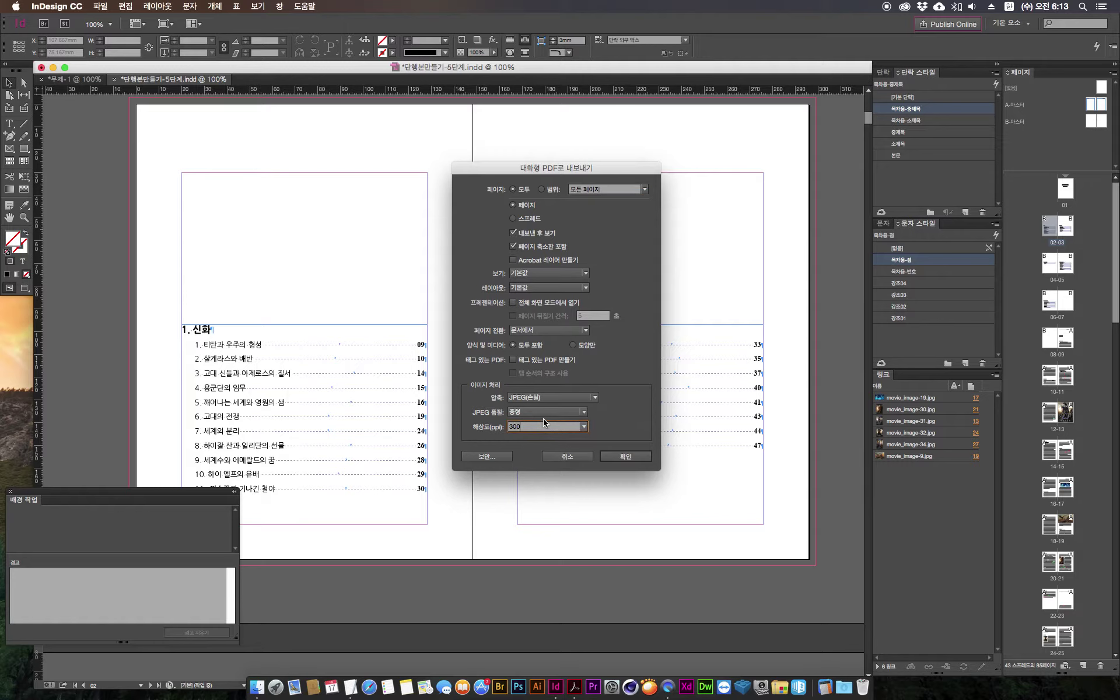
pyautogui.click(538, 413)
pyautogui.click(535, 422)
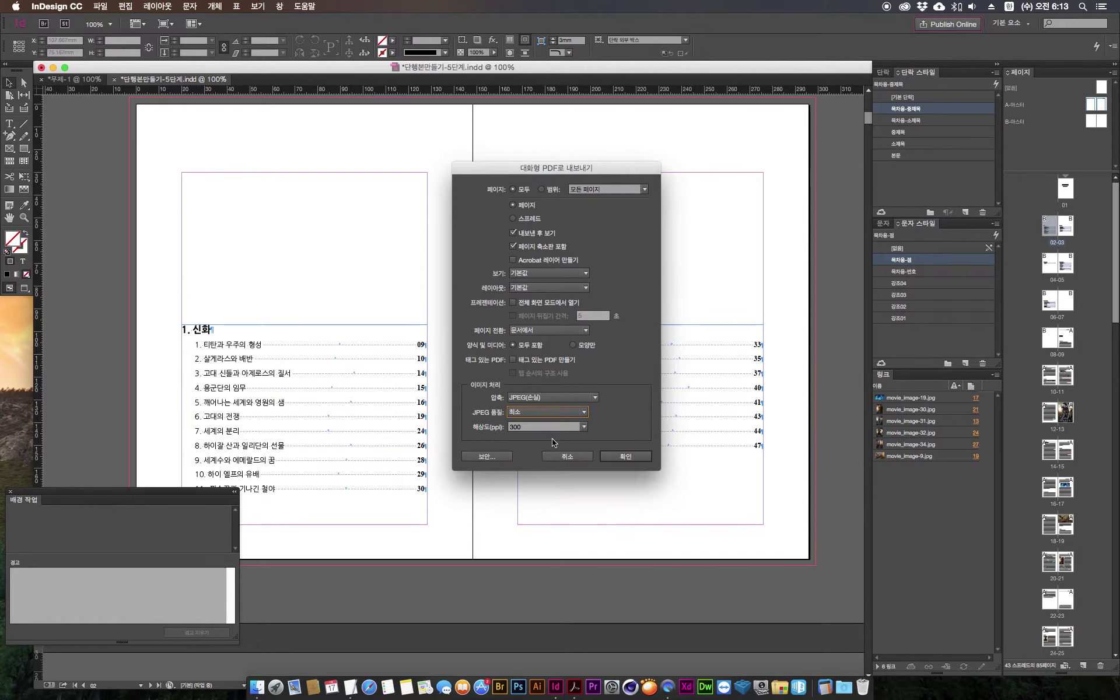
pyautogui.click(586, 430)
pyautogui.click(519, 436)
pyautogui.click(627, 456)
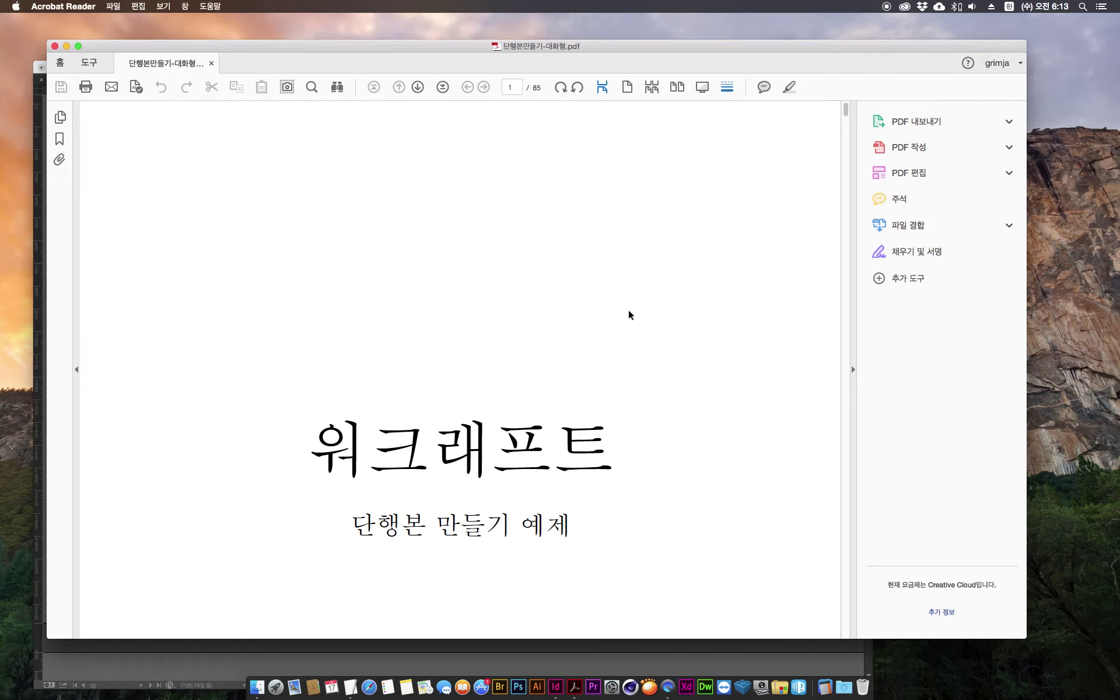
# Step: Switch the exported interactive PDF to two-page scrolling and examine its contents pages and opening chapter spreads
pyautogui.click(652, 89)
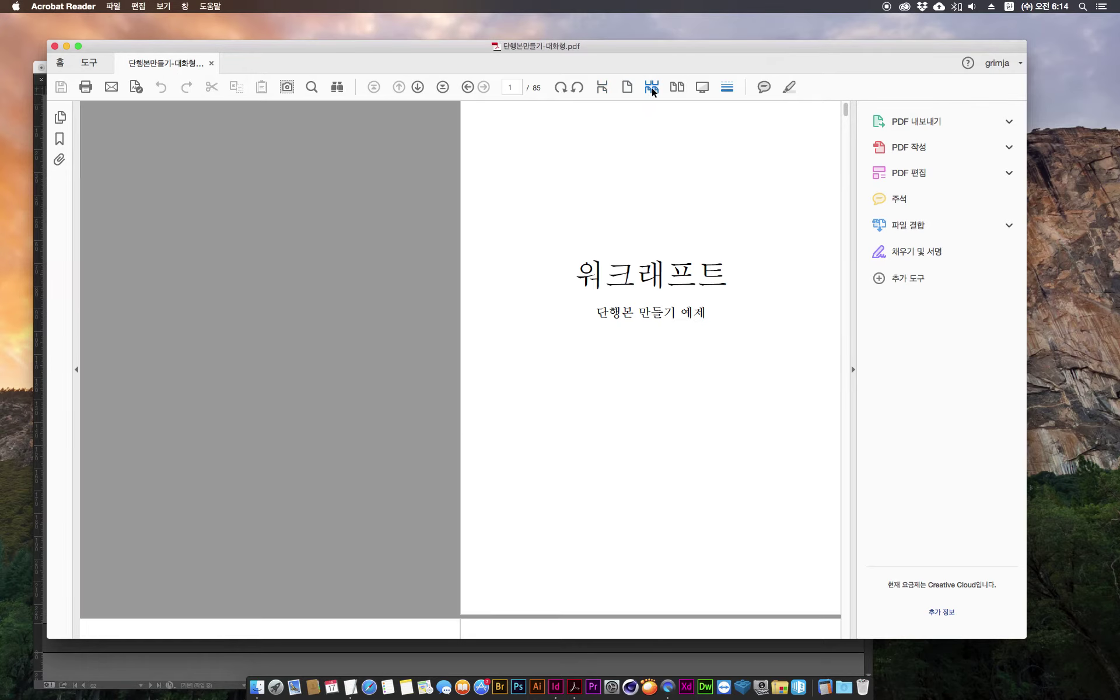
pyautogui.scroll(-3, 673, 255)
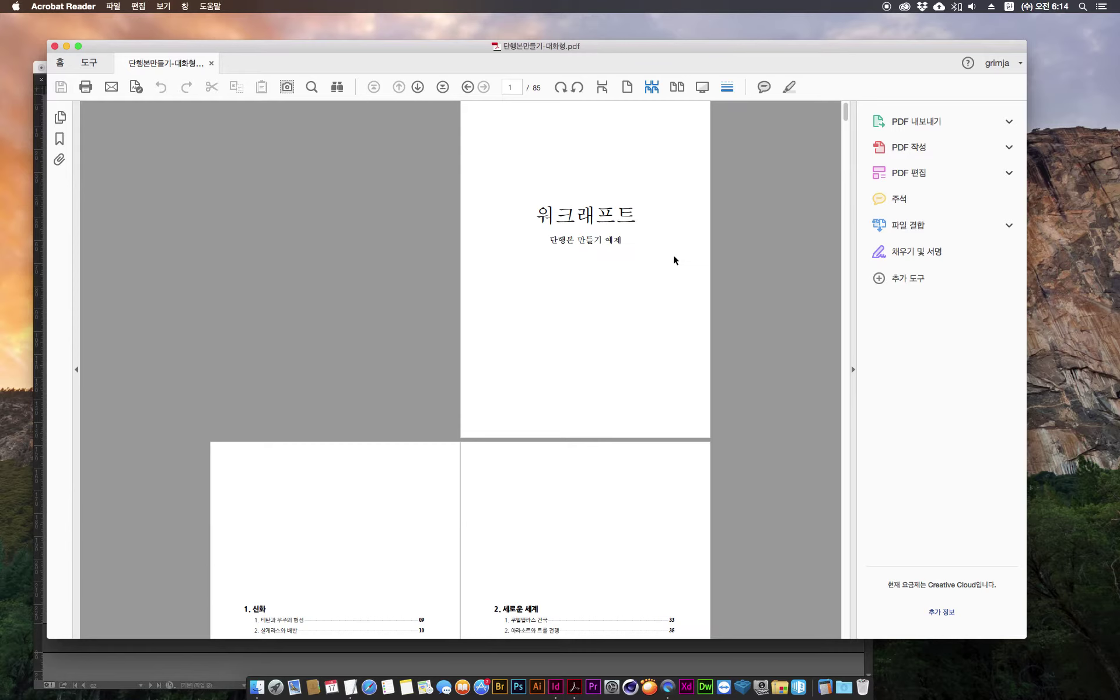
pyautogui.scroll(-5, 647, 442)
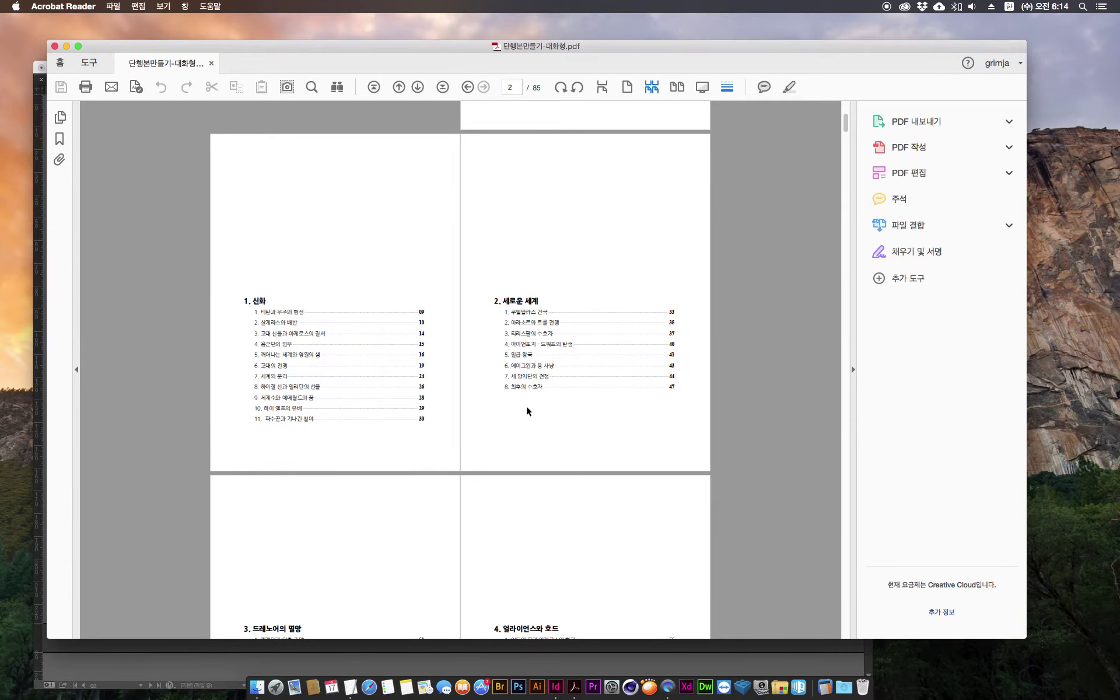
pyautogui.scroll(-6, 527, 412)
pyautogui.scroll(-5, 527, 411)
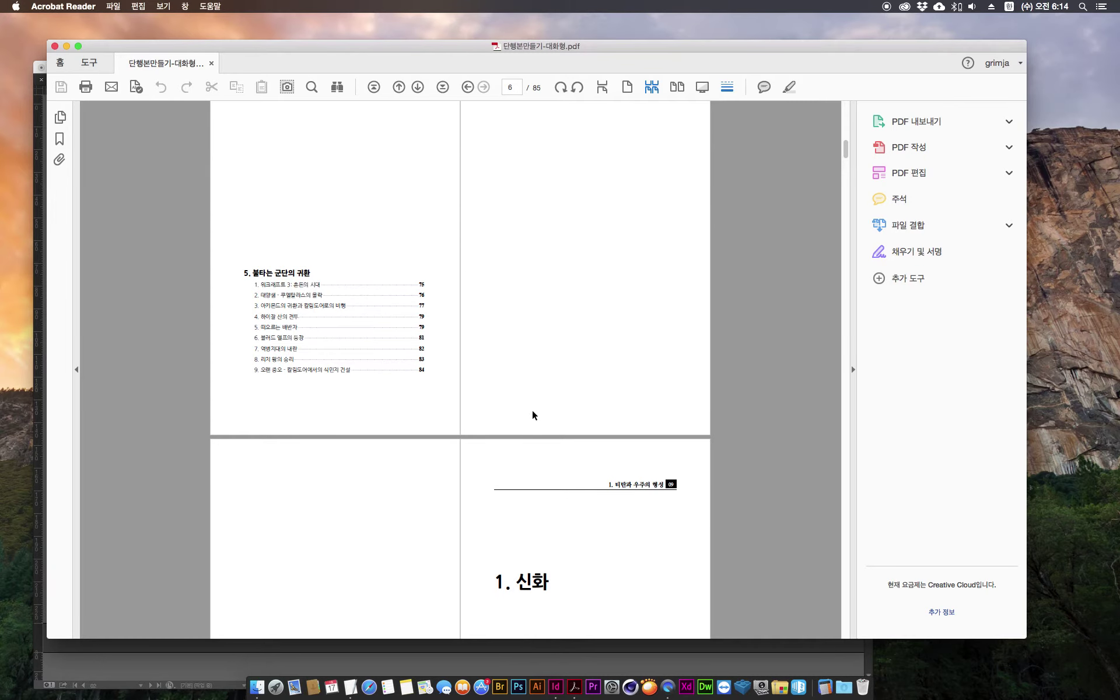
pyautogui.scroll(-10, 693, 431)
pyautogui.scroll(-6, 693, 431)
pyautogui.scroll(2, 758, 446)
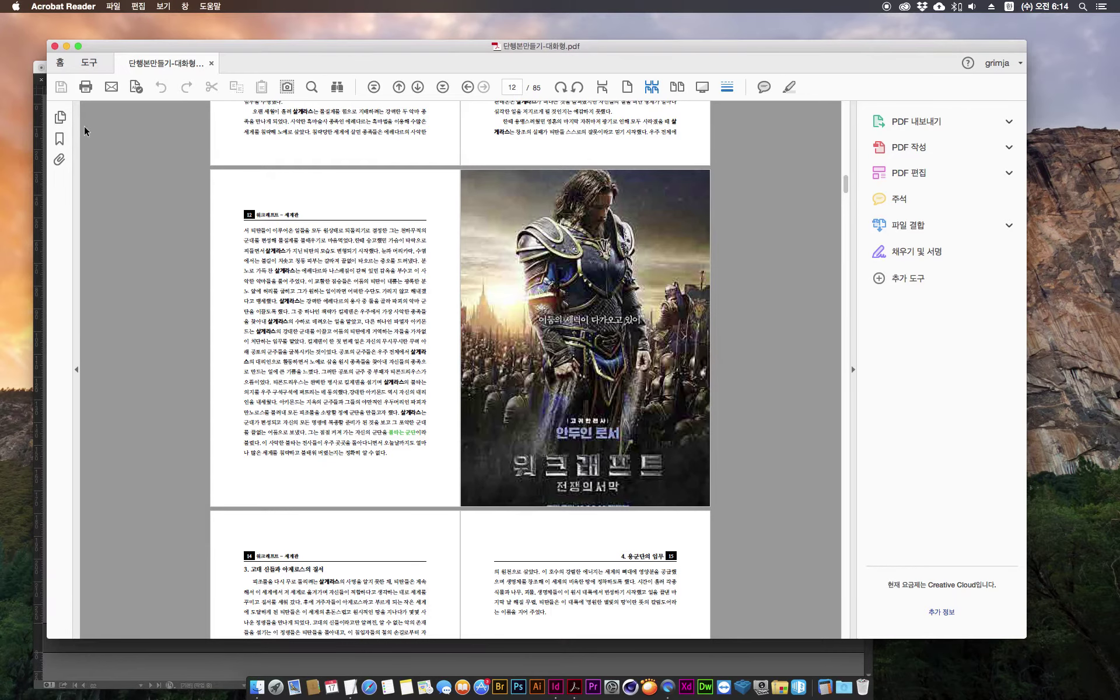
# Step: Hide the tools pane and show the page thumbnails of the interactive PDF
pyautogui.moveTo(138, 46); pyautogui.dragTo(108, 36)
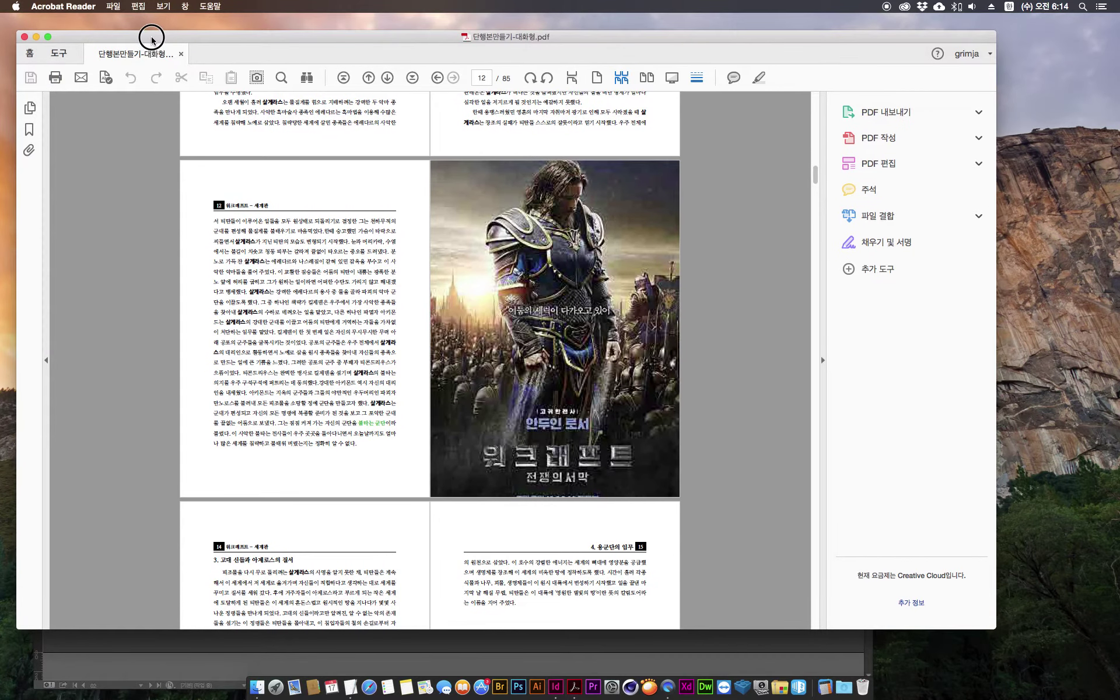
pyautogui.click(823, 360)
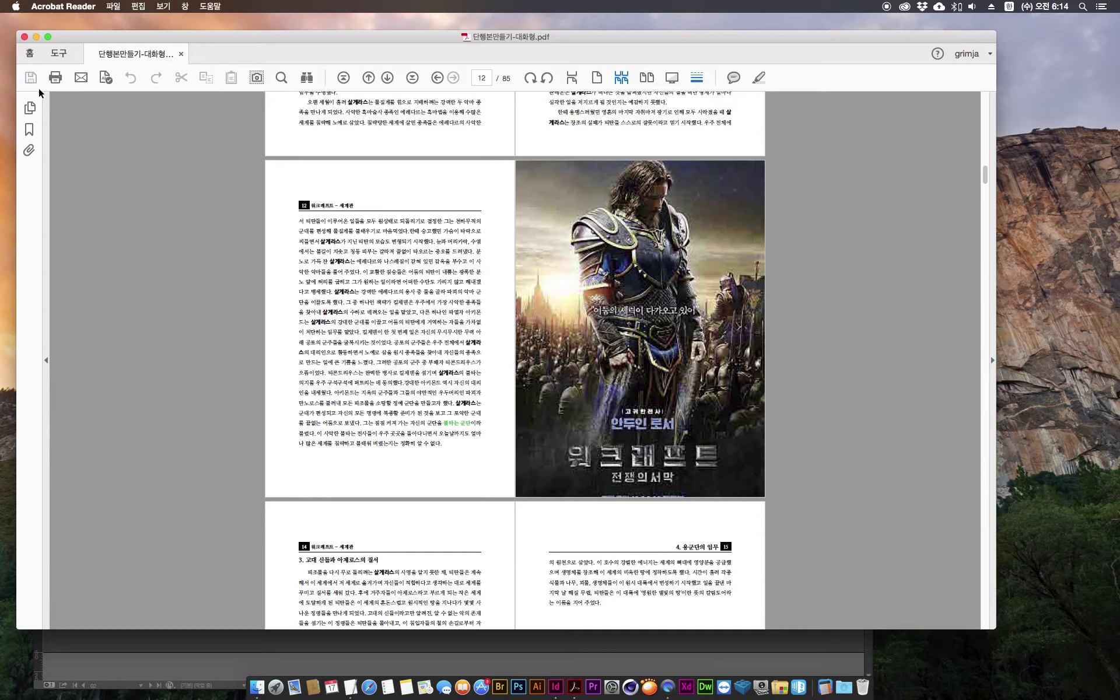
pyautogui.click(46, 360)
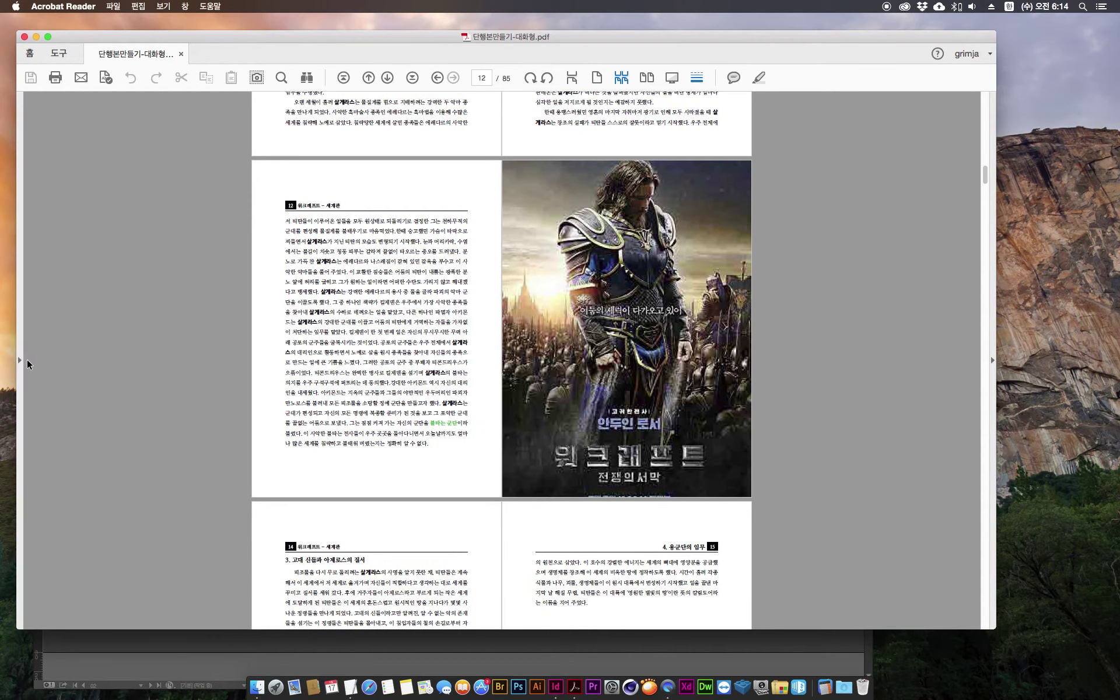
pyautogui.click(21, 361)
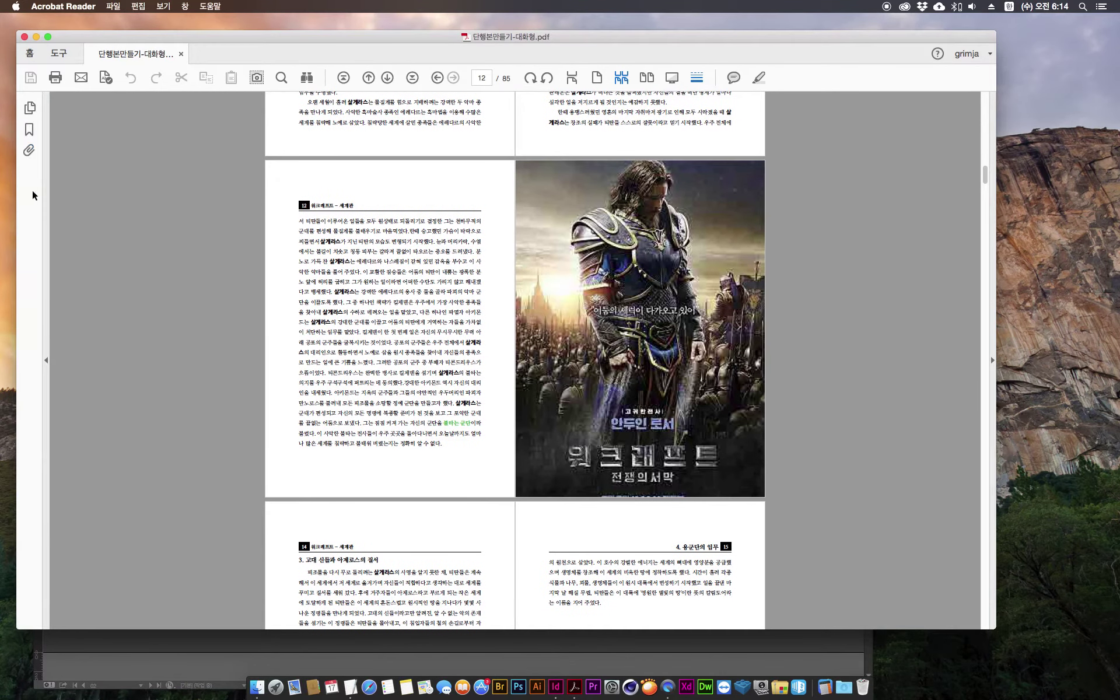
pyautogui.click(29, 109)
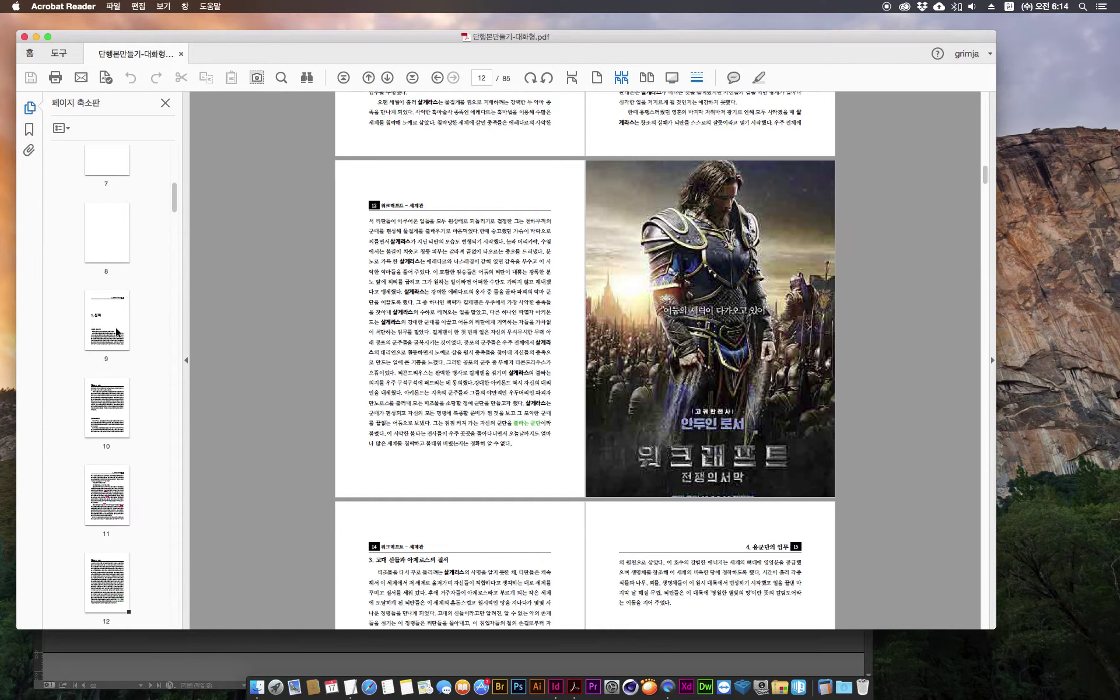
# Step: Display the interactive PDF's bookmarks in the navigation pane, closing and reopening the pane once
pyautogui.click(29, 132)
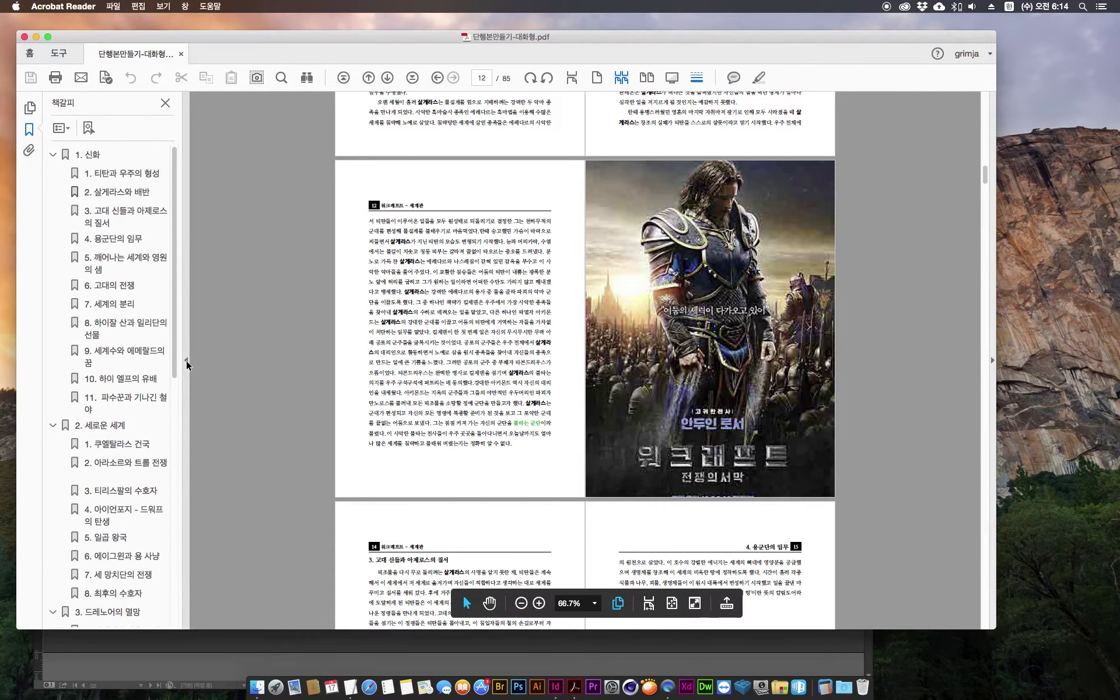
pyautogui.click(183, 415)
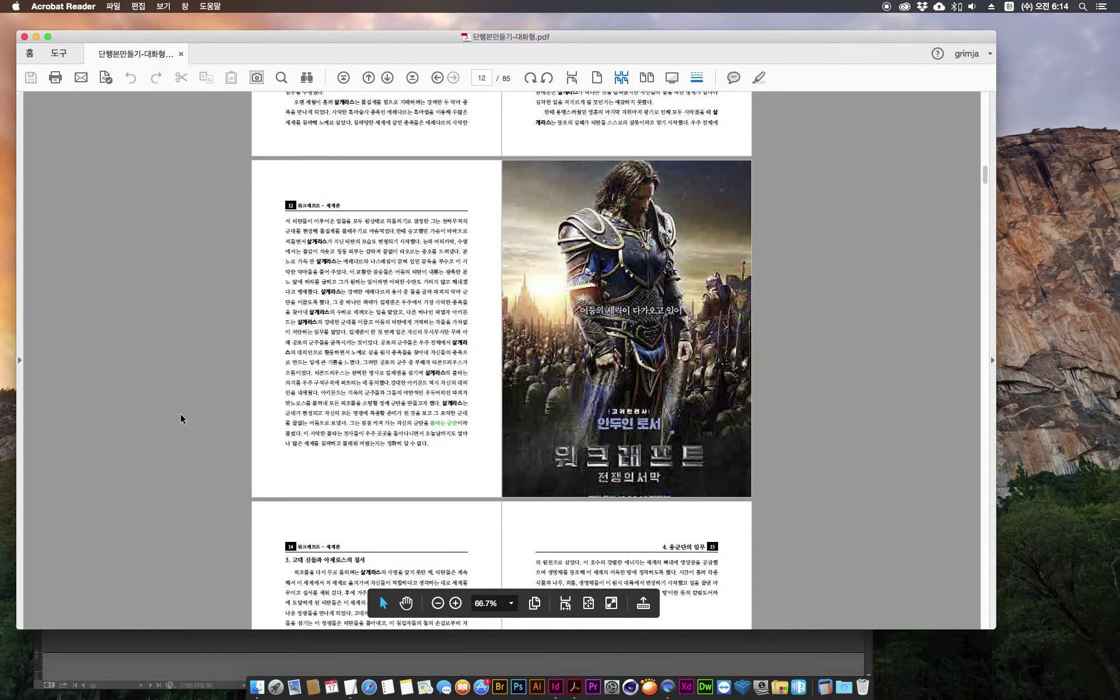
pyautogui.click(20, 359)
pyautogui.click(29, 129)
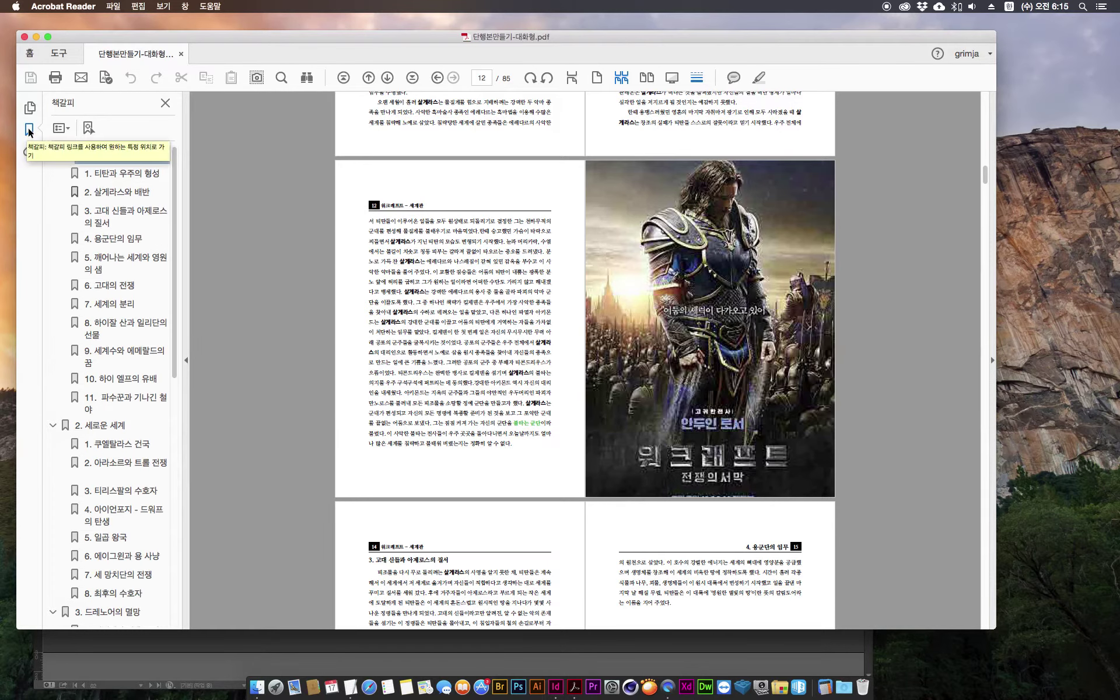
# Step: Jump through the bookmarks 4. 용군단의 임무, 11. 파수꾼과 기나긴 철야 and 3. 드레노어 침략 to check where they lead
pyautogui.click(113, 239)
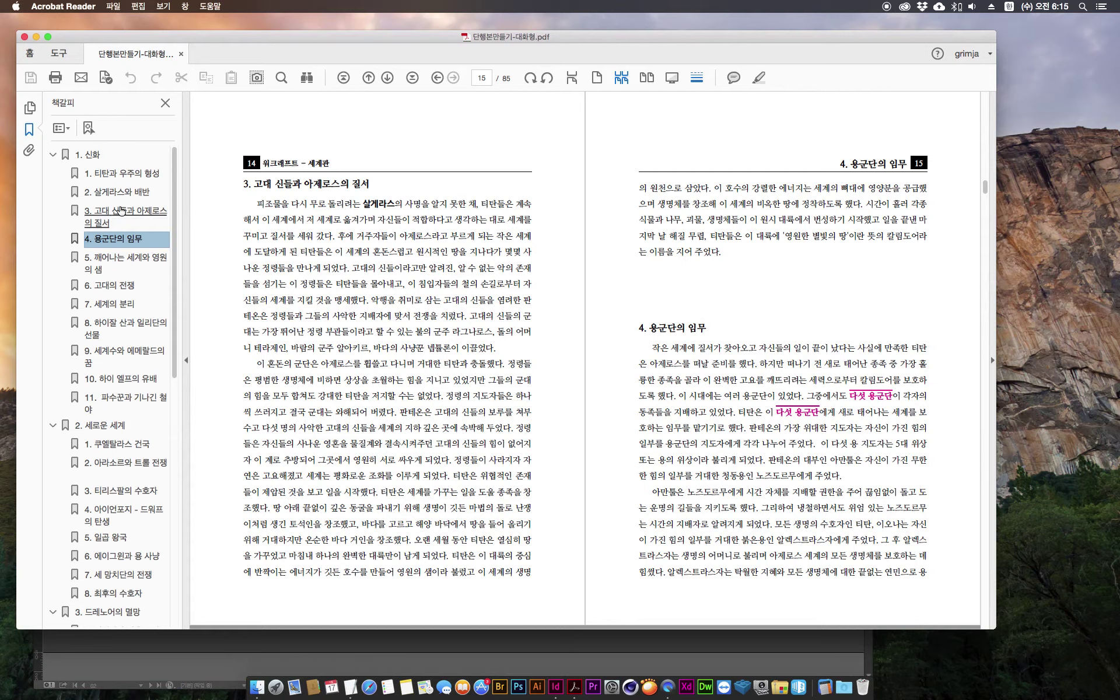
pyautogui.click(111, 397)
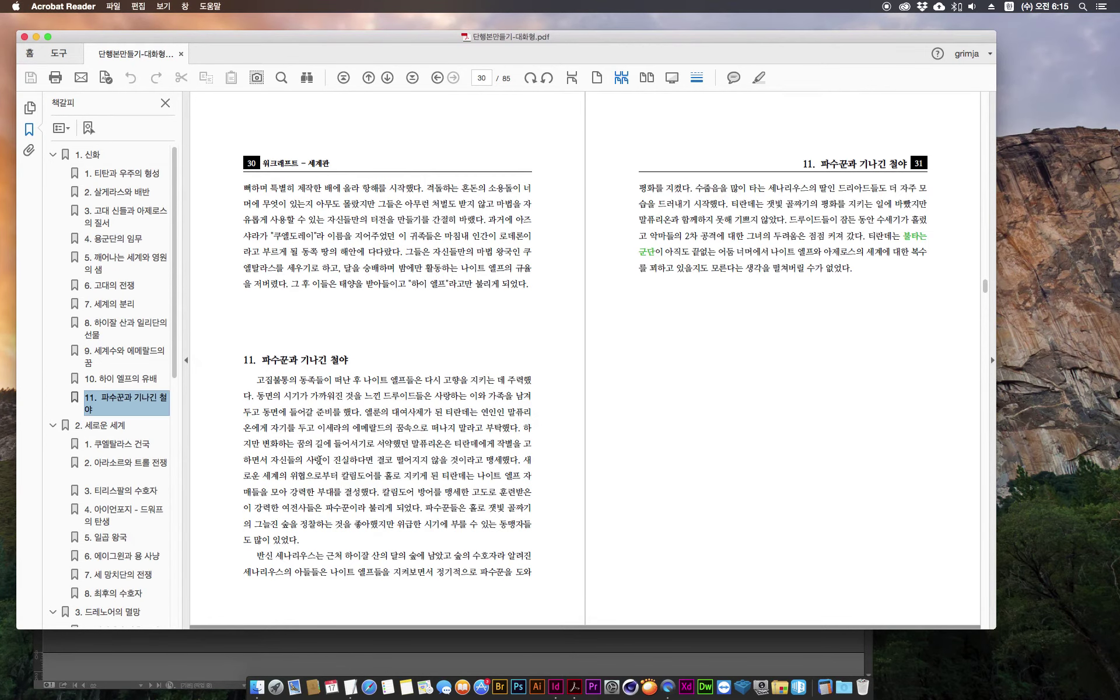
pyautogui.scroll(-5, 145, 519)
pyautogui.click(115, 484)
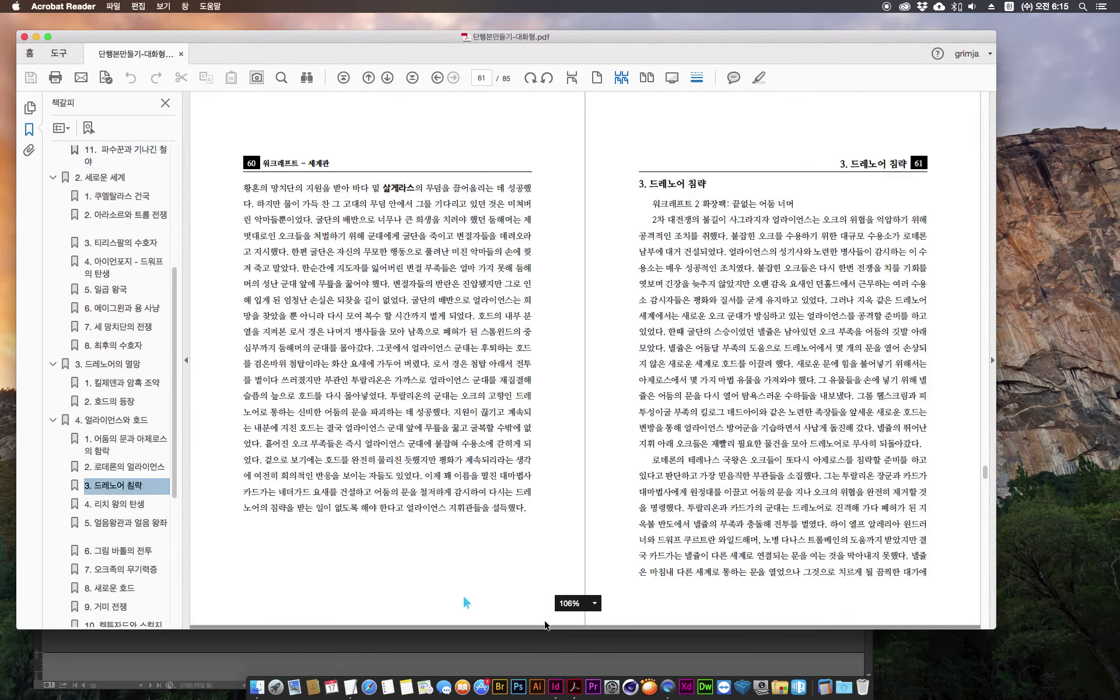
pyautogui.scroll(-5, 173, 524)
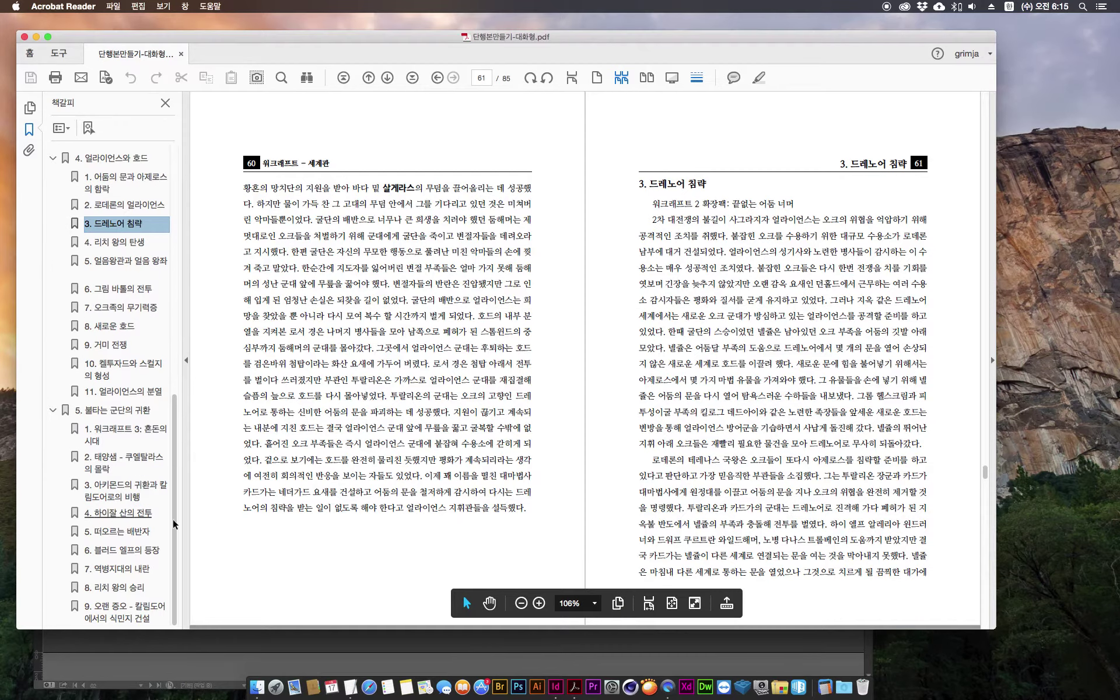
# Step: Switch to Finder and open the print version 단행본만들기-인쇄용.pdf in Acrobat Reader for comparison
pyautogui.click(257, 686)
pyautogui.click(699, 426)
pyautogui.moveTo(698, 426); pyautogui.dragTo(576, 685)
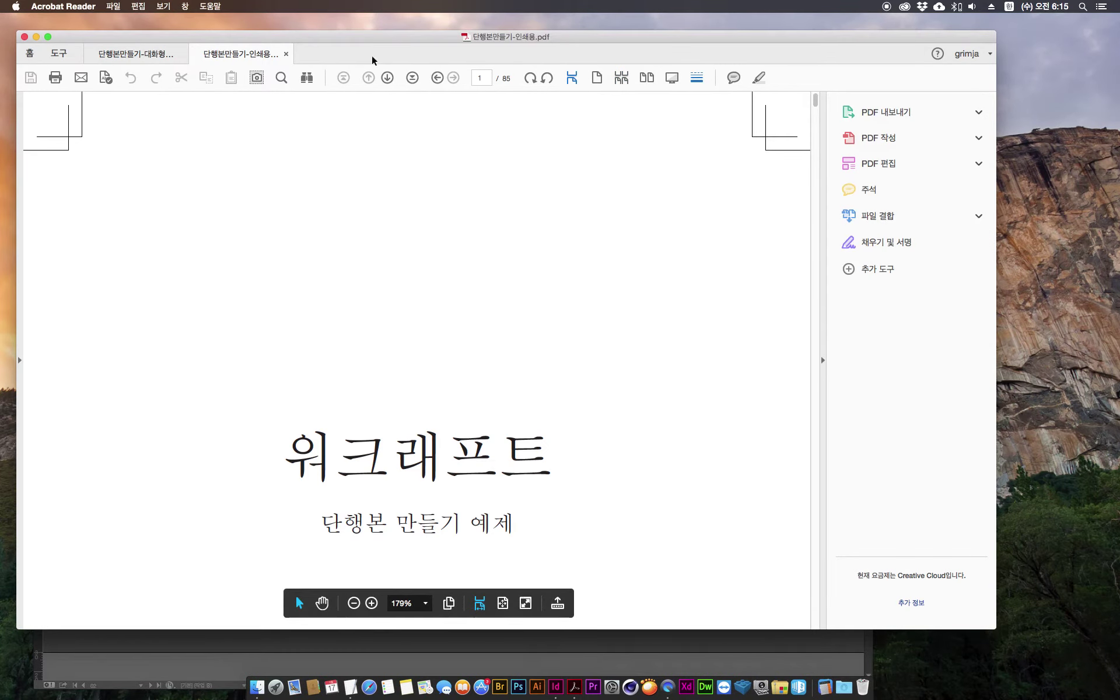
# Step: Show the print PDF's navigation pane to check for bookmarks, hide the tools pane and fit the whole page in the window
pyautogui.click(19, 360)
pyautogui.click(823, 360)
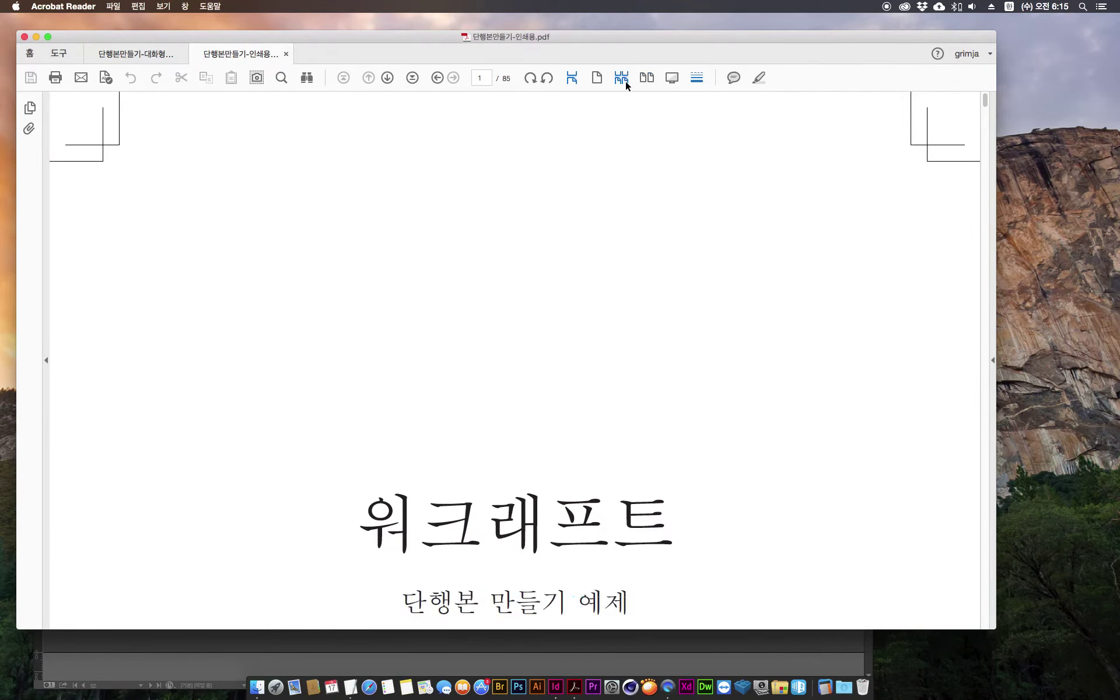
pyautogui.click(621, 77)
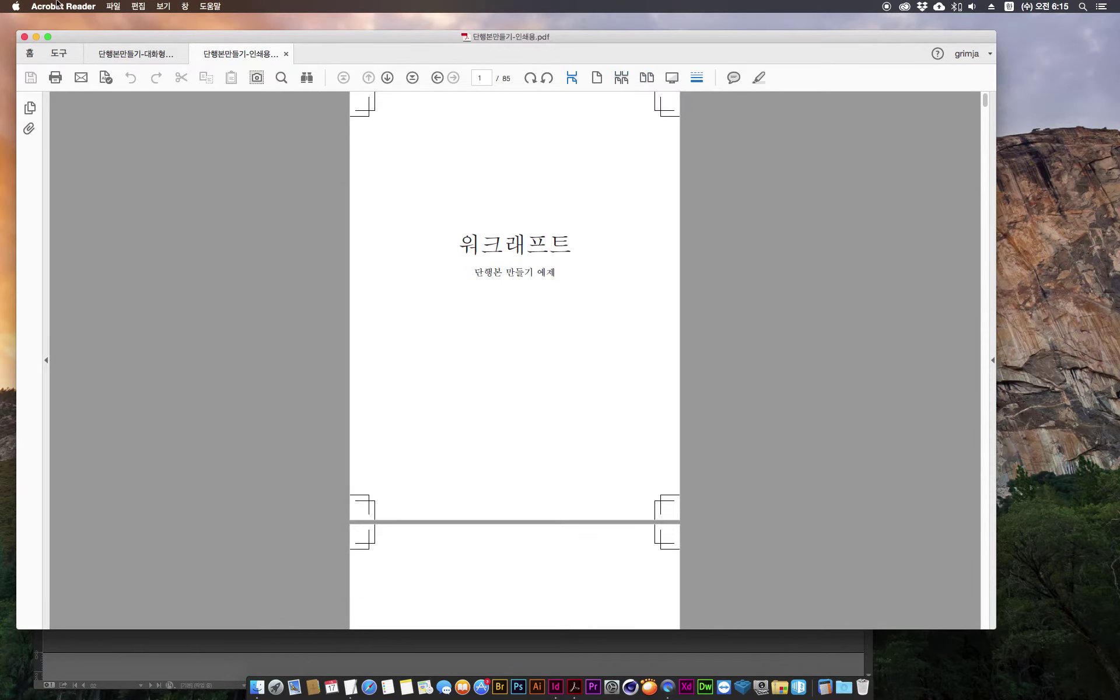
# Step: Separate the print PDF into its own window, compare its navigation pane and return to the interactive PDF
pyautogui.click(255, 57)
pyautogui.moveTo(255, 57); pyautogui.dragTo(281, 68)
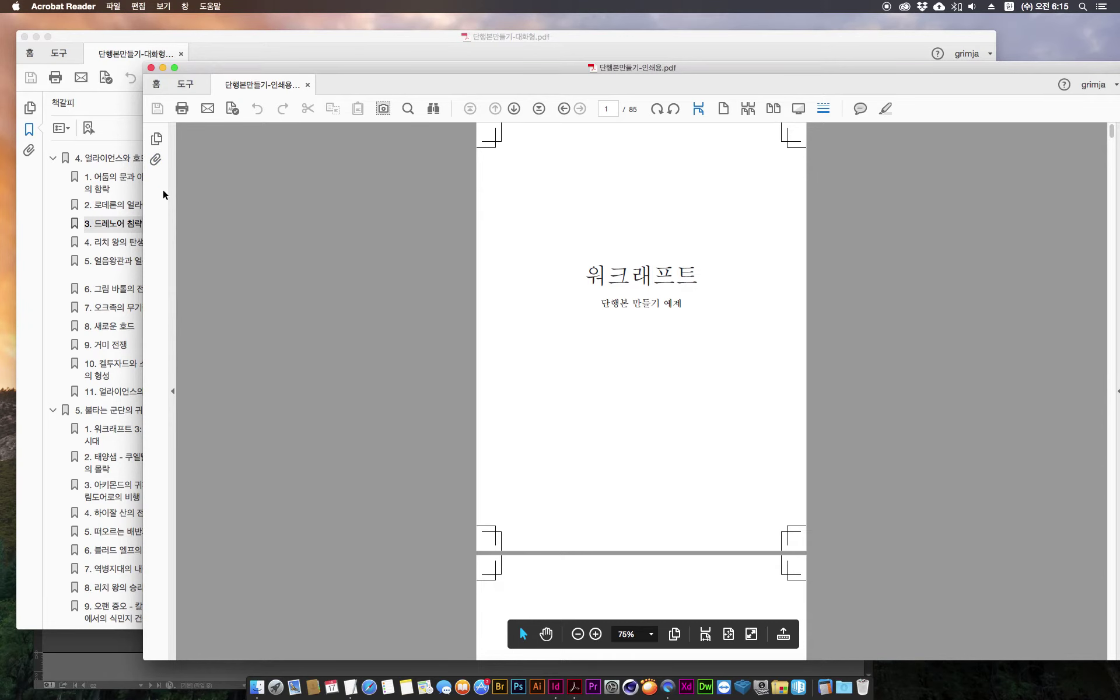
pyautogui.click(287, 52)
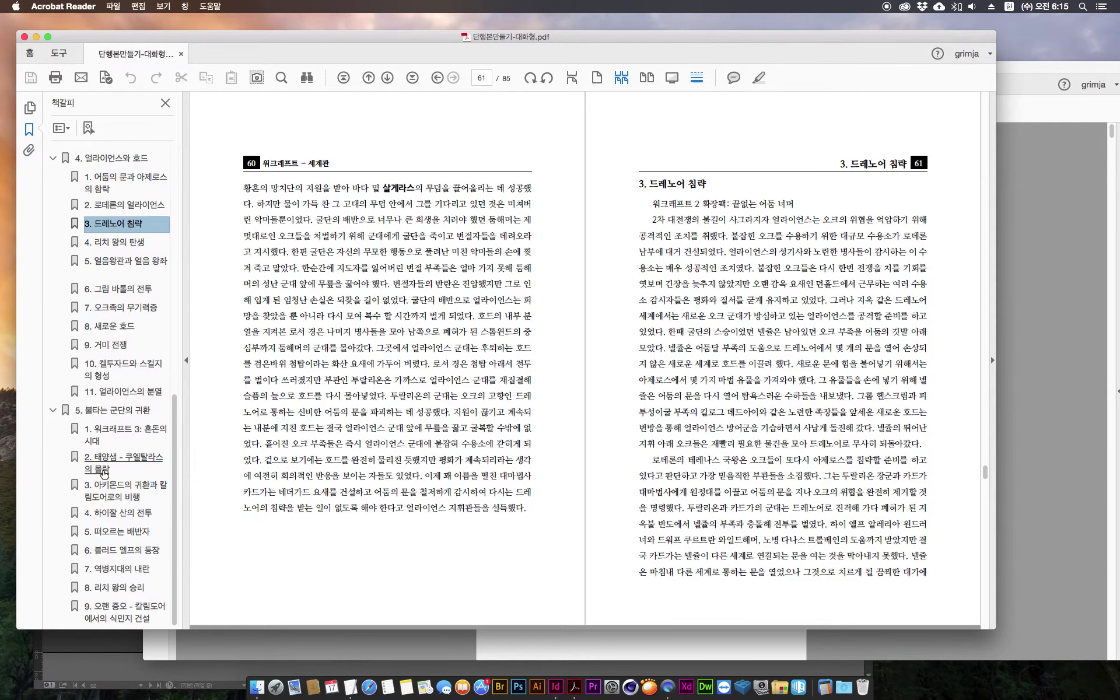
# Step: Test bookmarks across chapters 2 to 5, from 2. 태양샘 - 쿠엘탈라스의 몰락 to 6. 에이그윈과 용 사냥, and switch back to InDesign
pyautogui.click(102, 470)
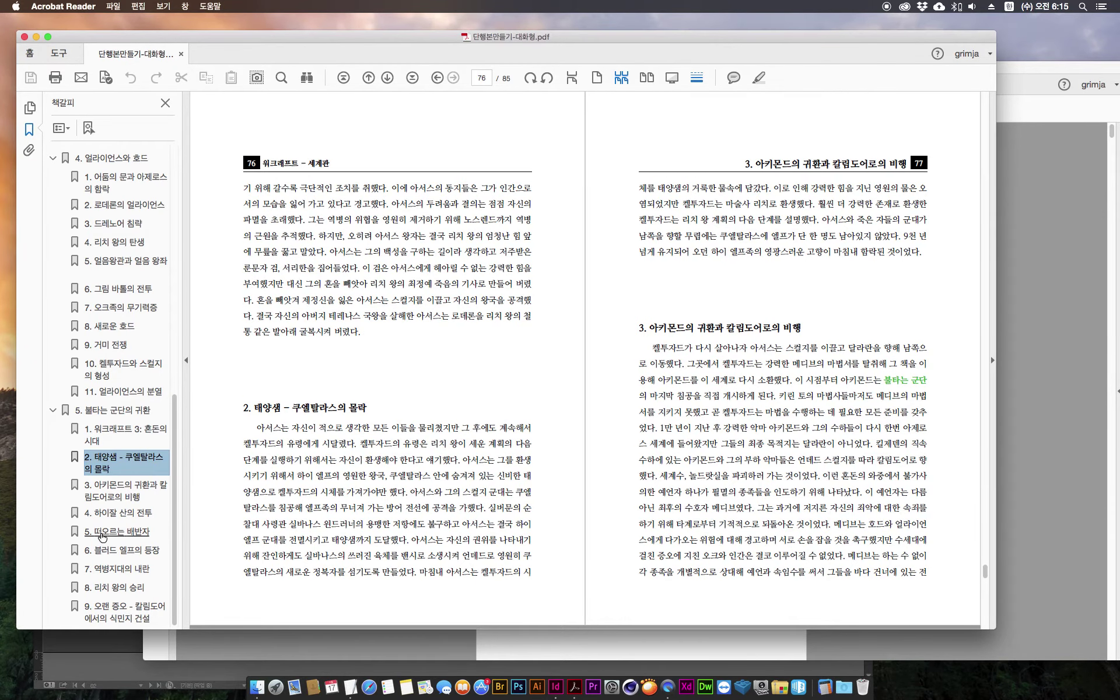
pyautogui.click(101, 533)
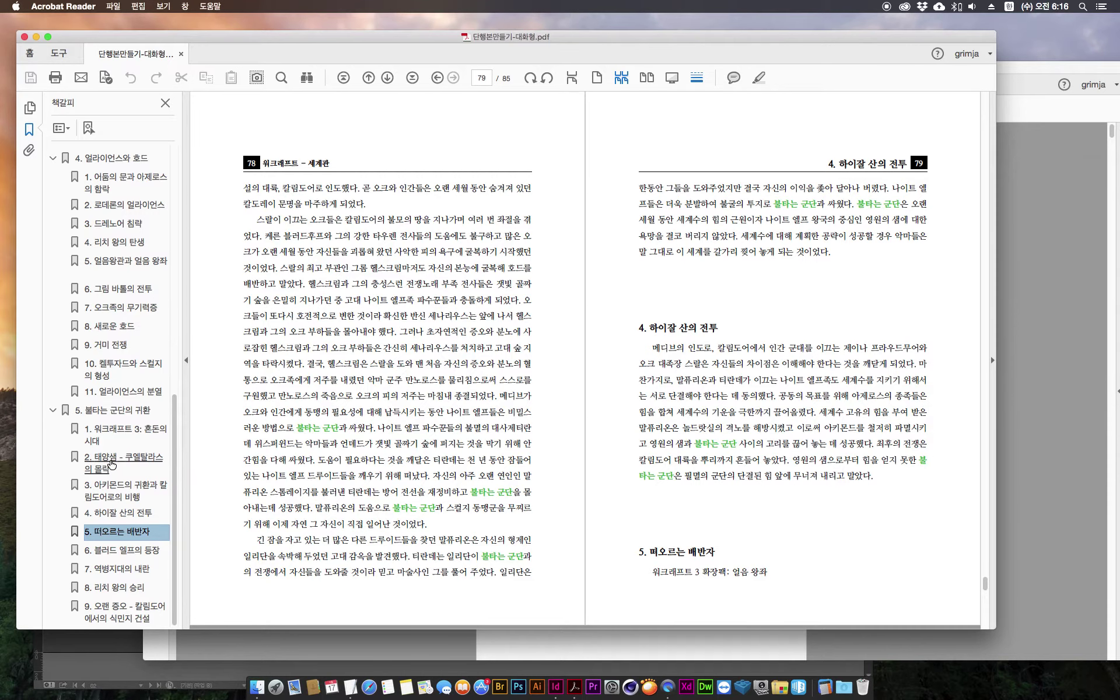
pyautogui.moveTo(173, 539); pyautogui.dragTo(173, 386)
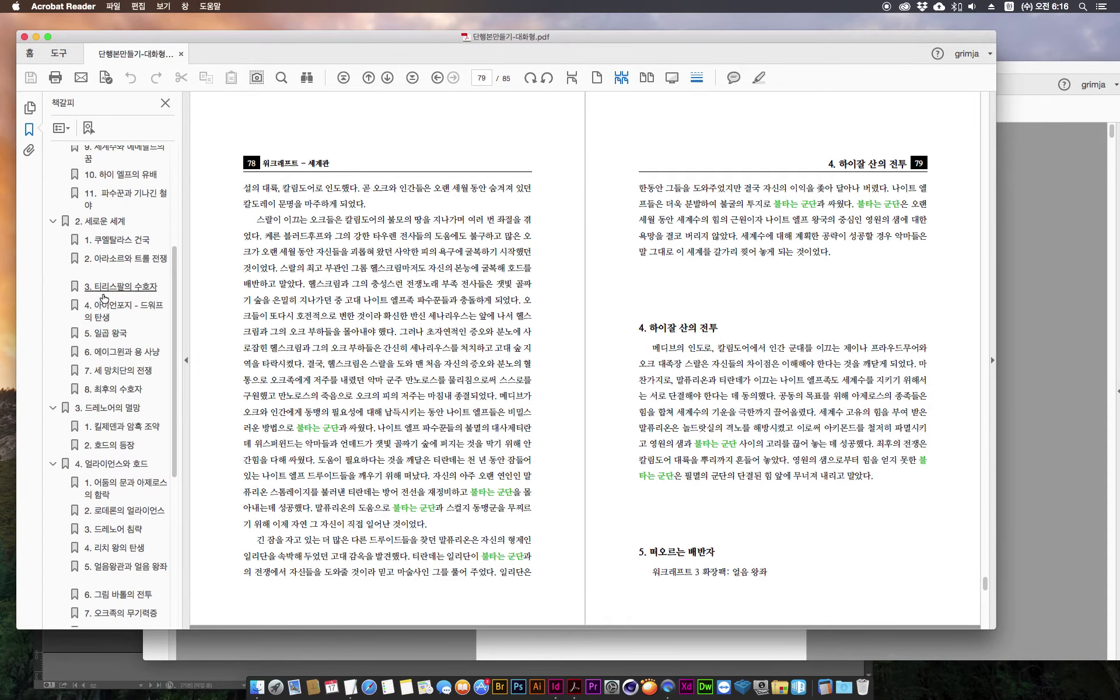
pyautogui.click(102, 289)
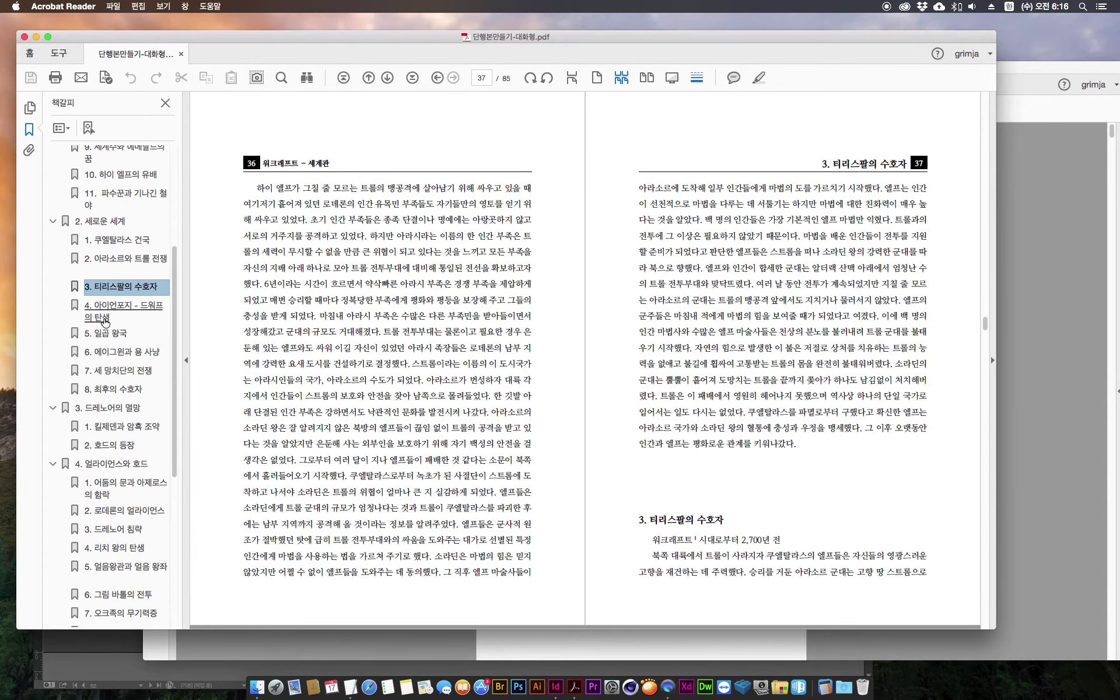
pyautogui.click(113, 374)
pyautogui.click(114, 428)
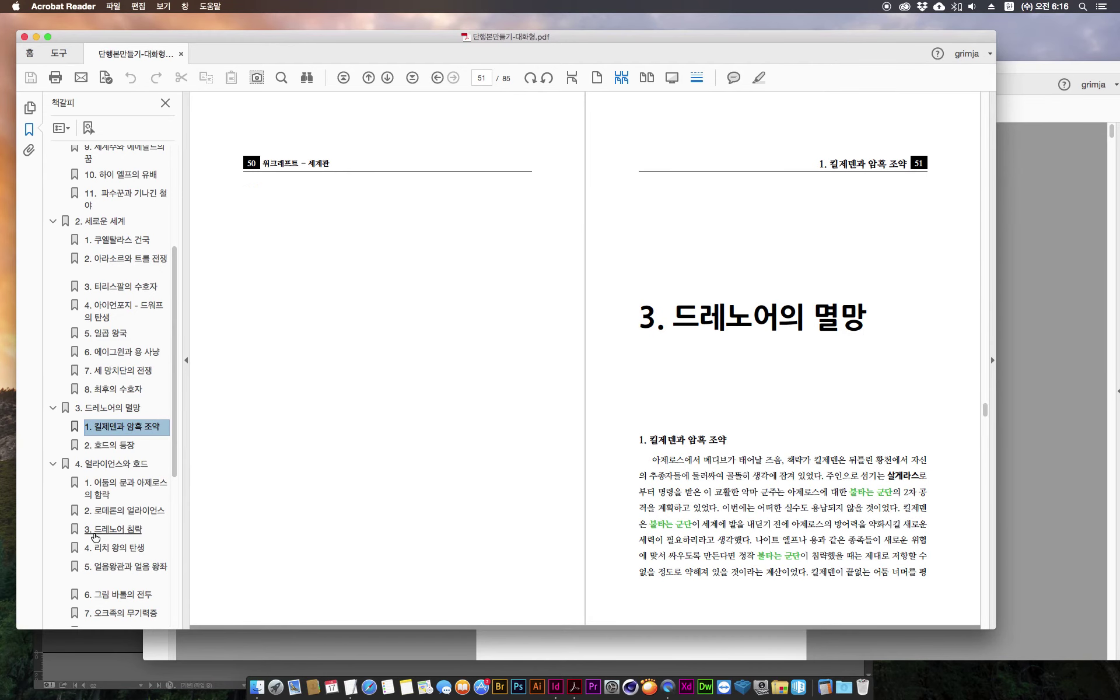
pyautogui.click(96, 531)
pyautogui.click(103, 351)
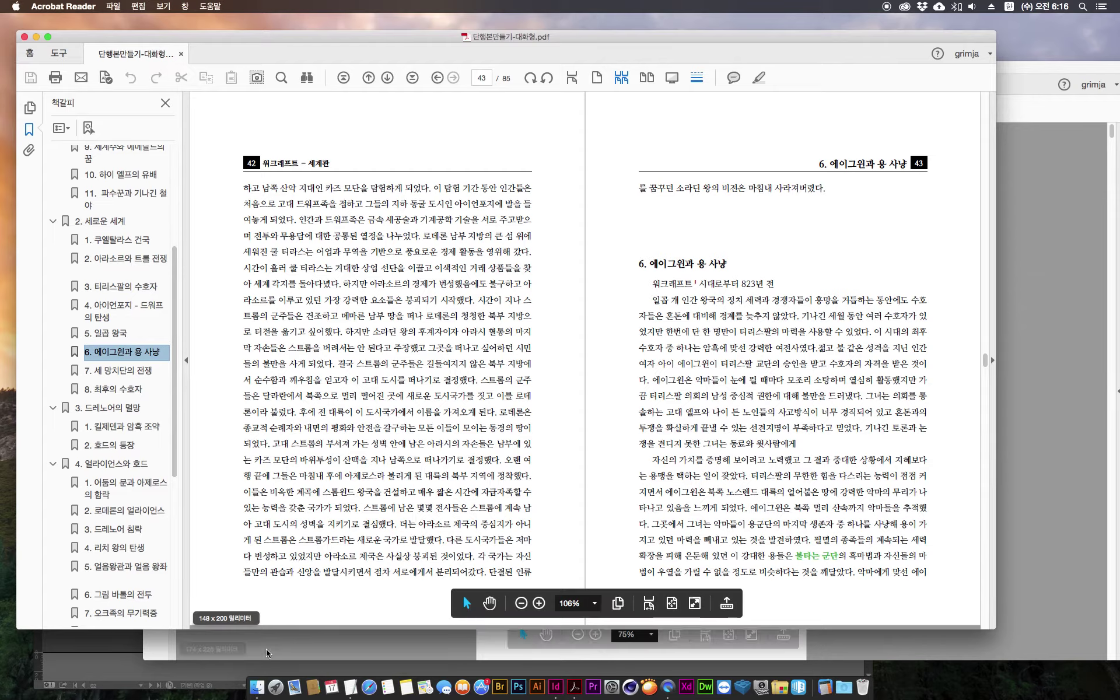
pyautogui.click(266, 652)
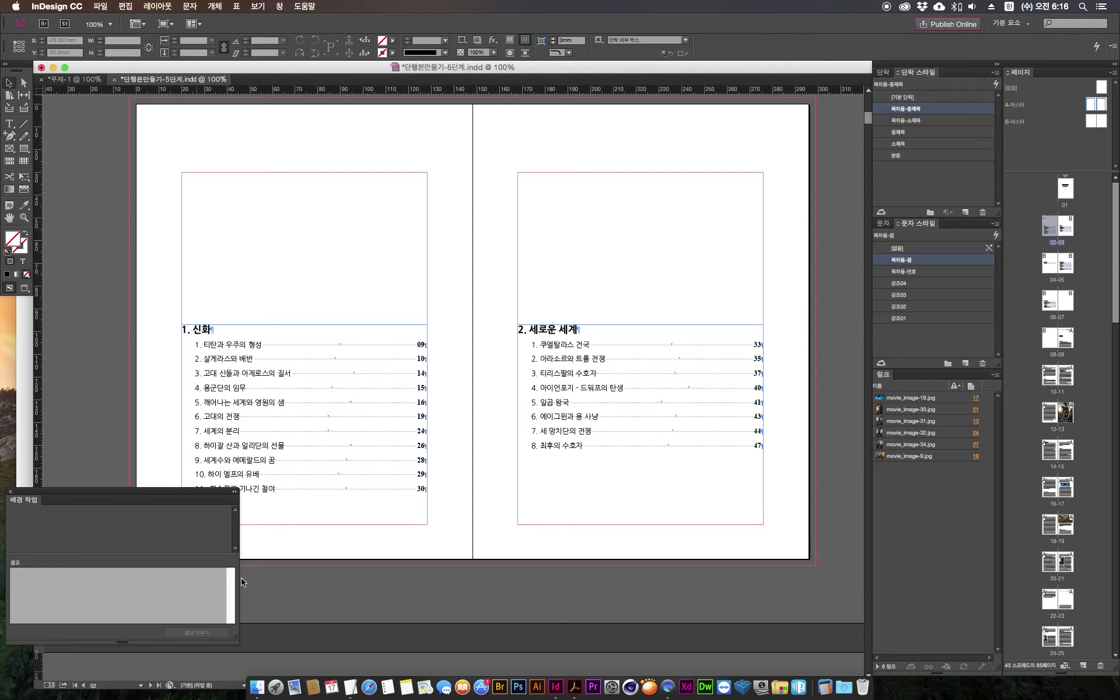
pyautogui.click(156, 6)
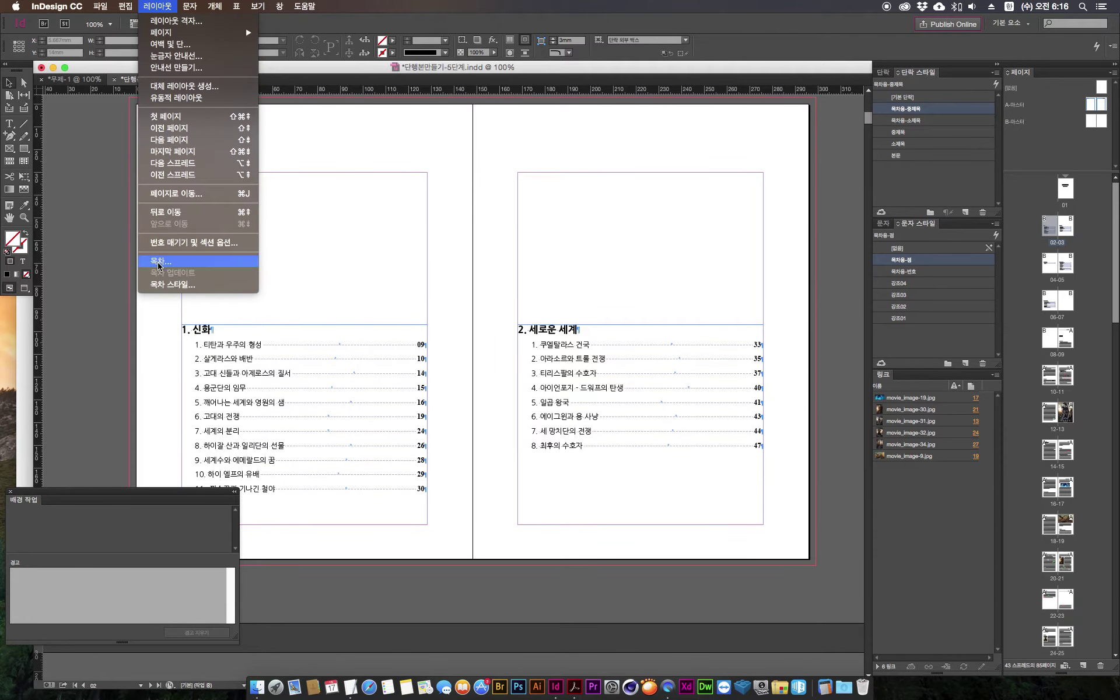
pyautogui.click(26, 354)
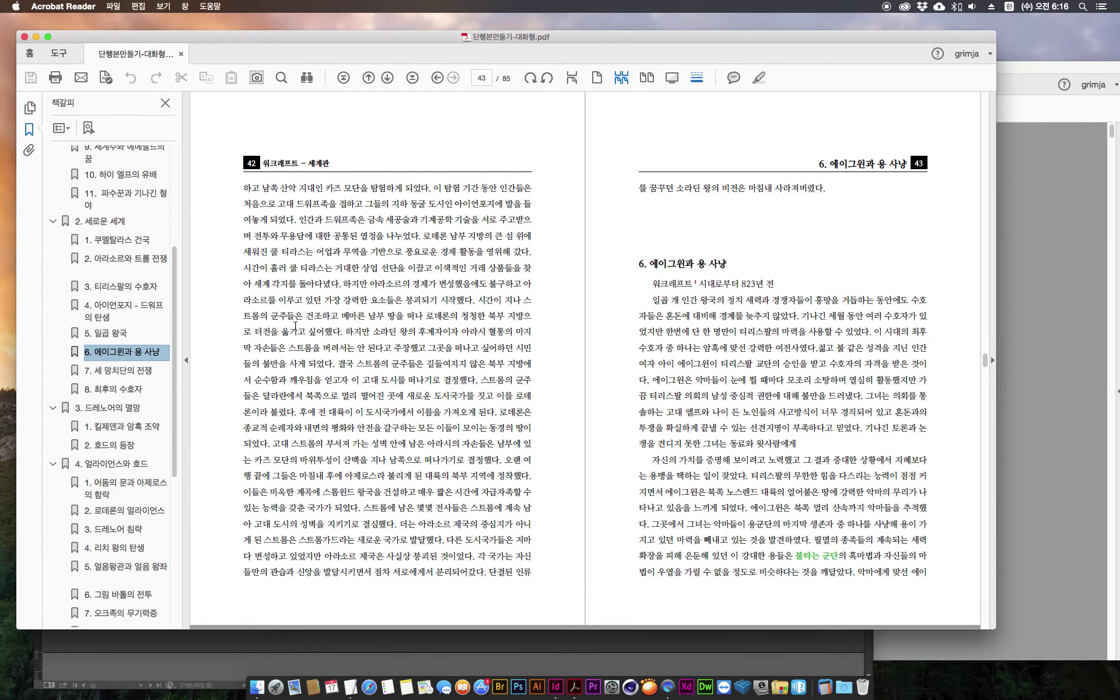
pyautogui.moveTo(381, 252); pyautogui.dragTo(521, 460)
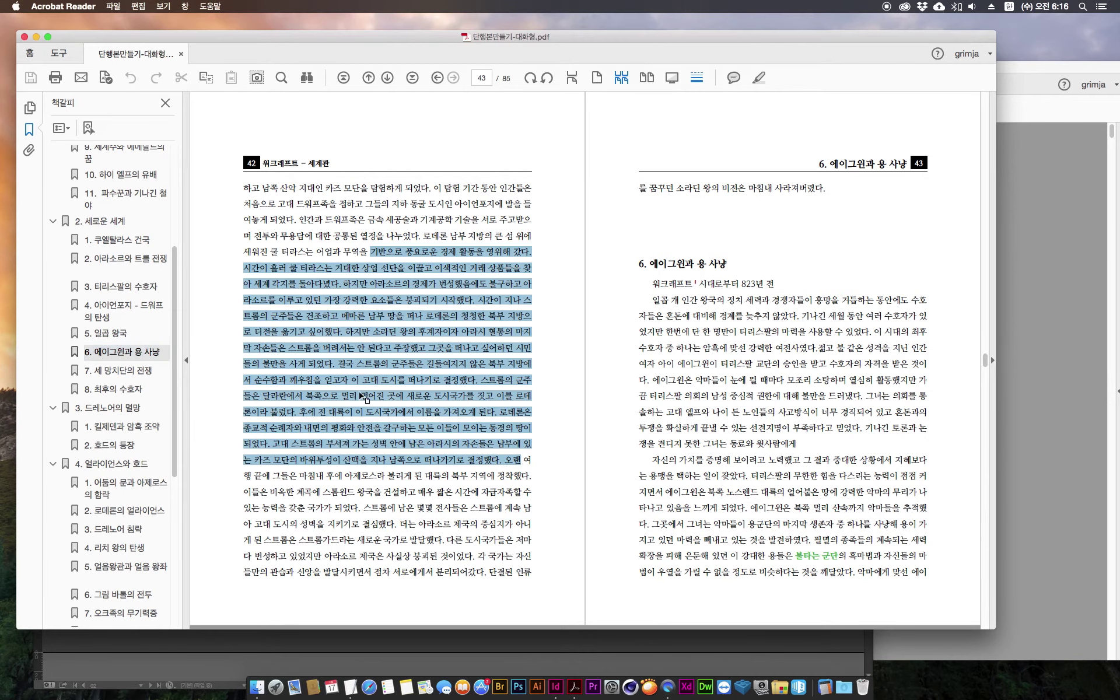
pyautogui.click(387, 257)
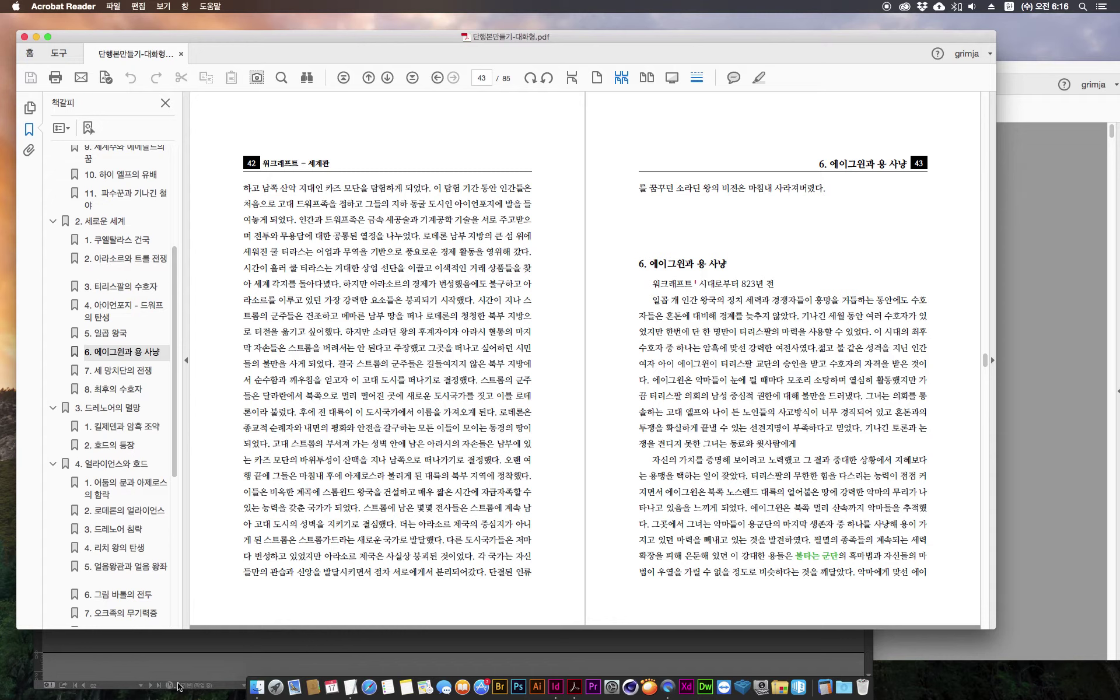
pyautogui.click(169, 666)
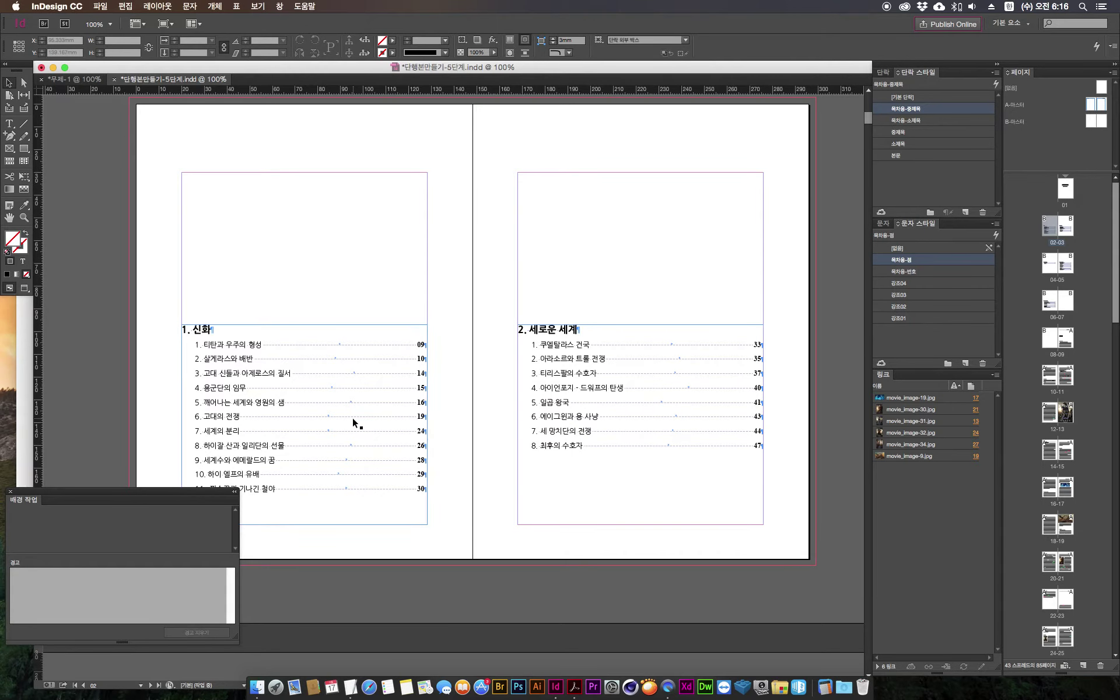
pyautogui.click(188, 6)
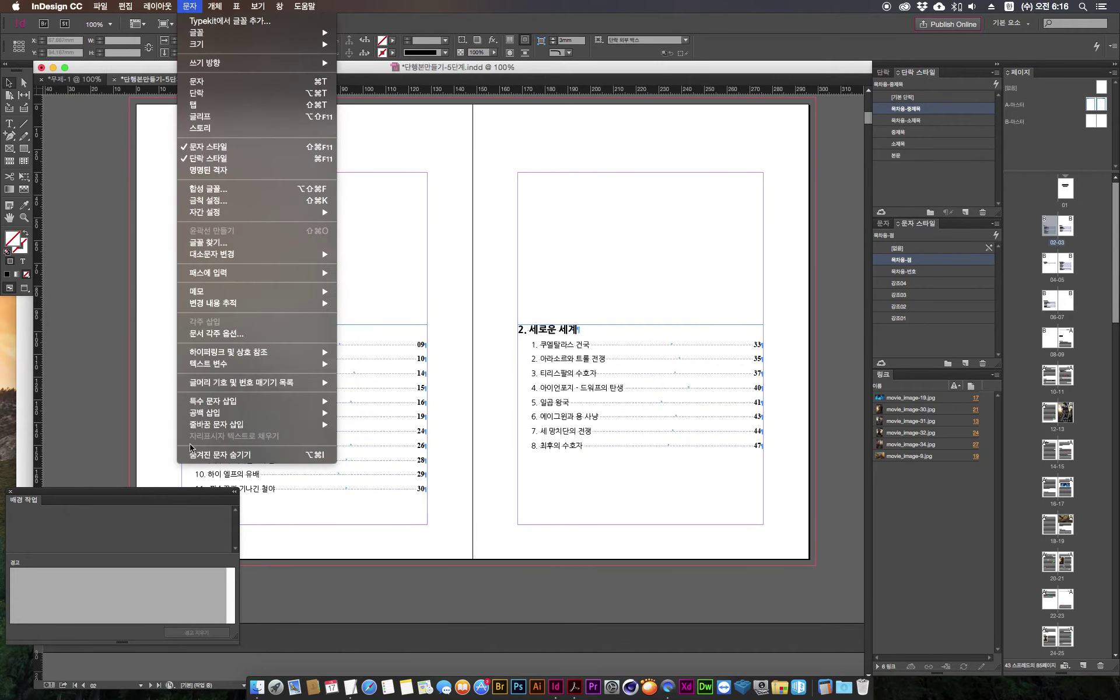
pyautogui.click(150, 400)
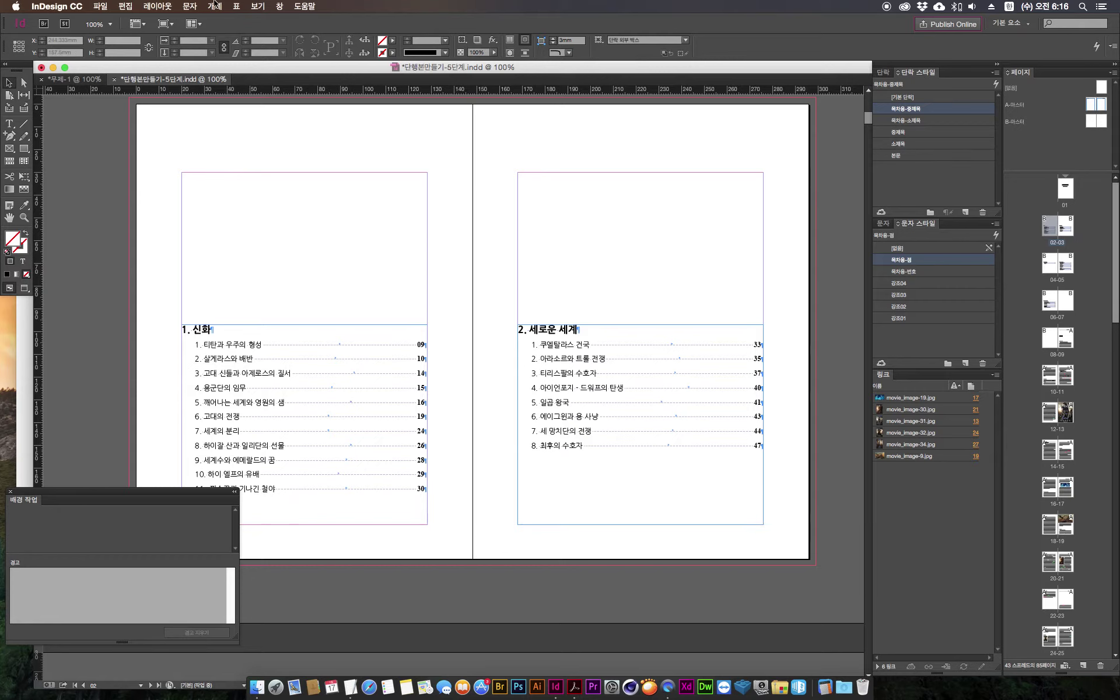
pyautogui.click(165, 6)
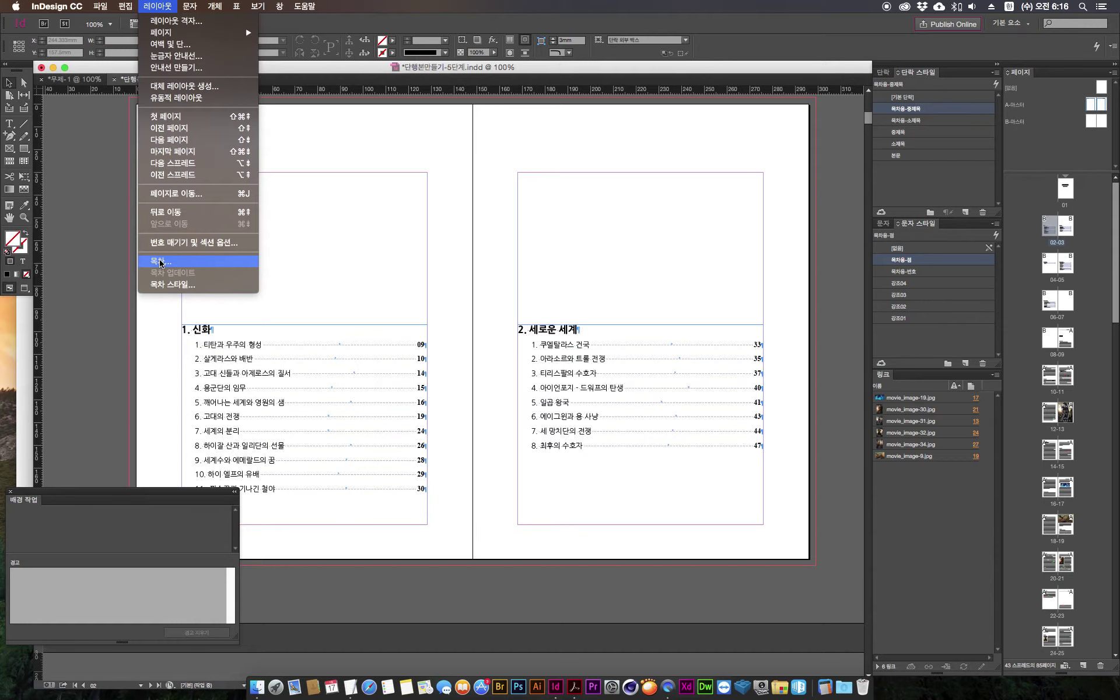
# Step: Close InDesign's background tasks panel, switch to Acrobat Reader and close the interactive PDF 단행본만들기-대화형
pyautogui.click(10, 495)
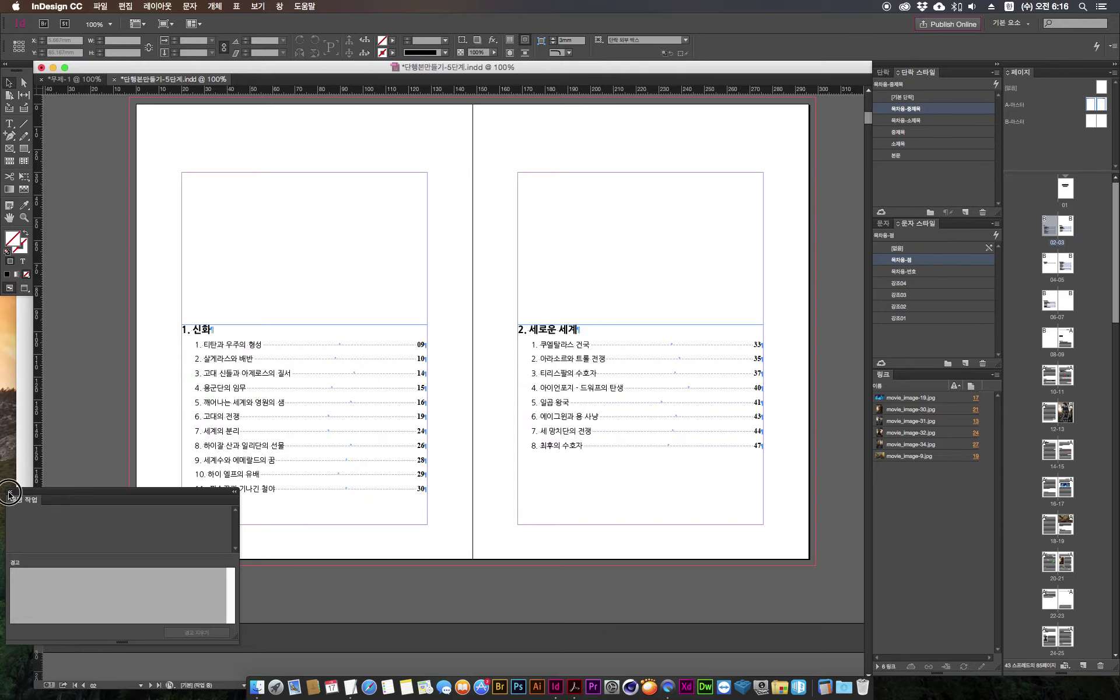
pyautogui.click(10, 494)
pyautogui.click(30, 556)
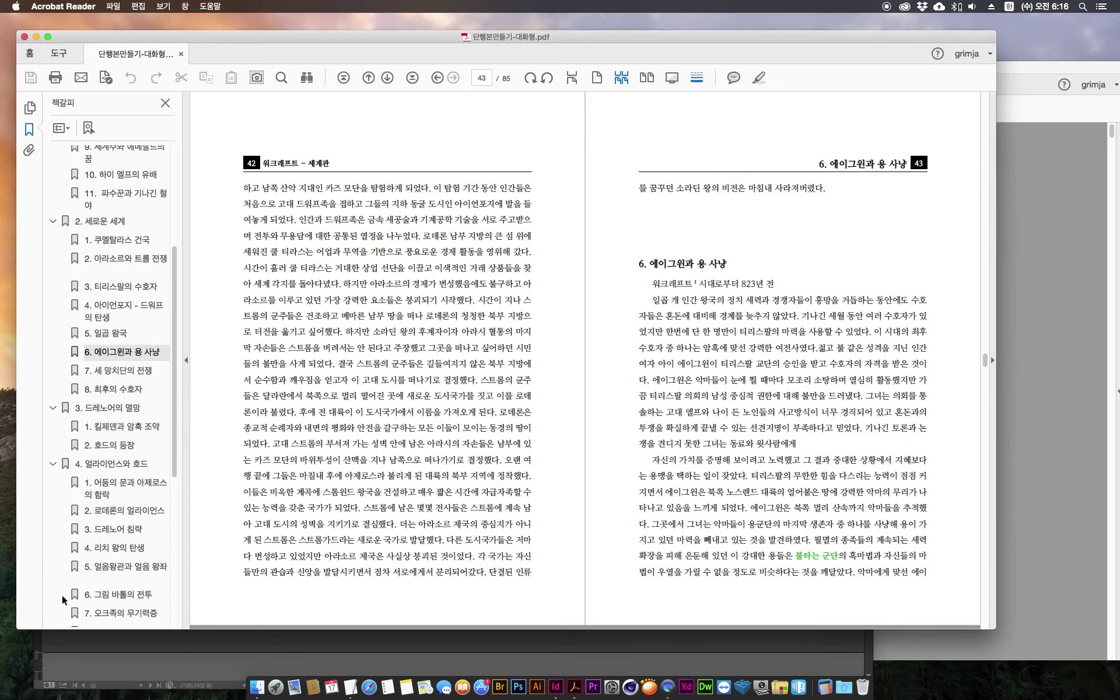
pyautogui.click(182, 55)
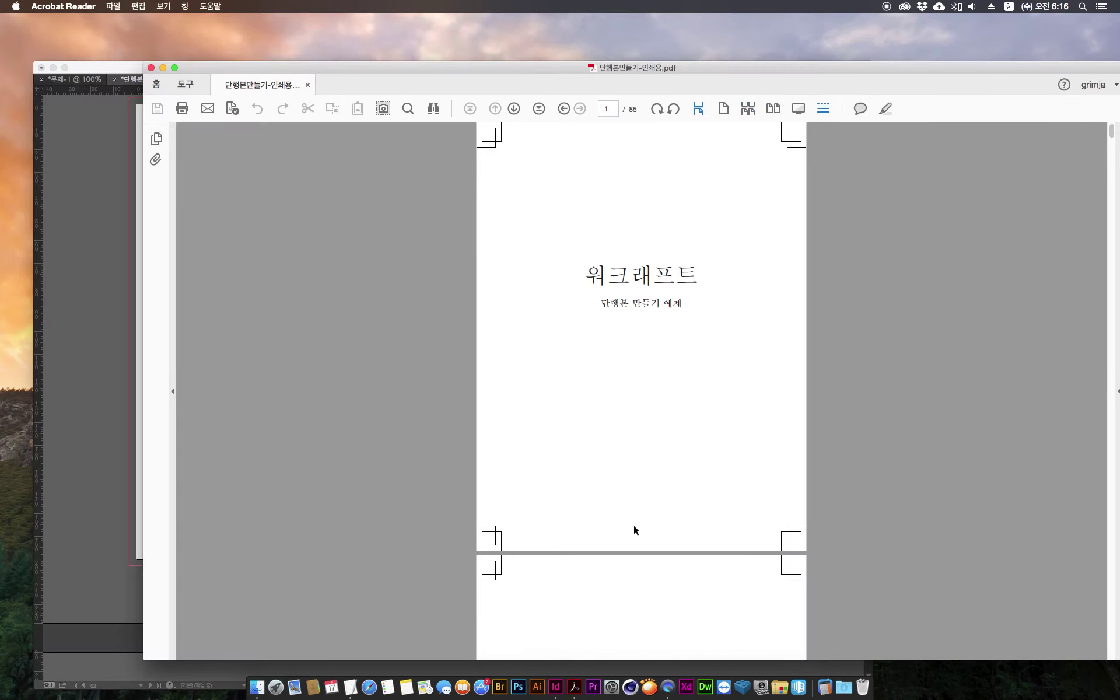
# Step: Look over the contents pages of the print PDF and reposition and enlarge its window to cover most of the screen
pyautogui.click(315, 71)
pyautogui.moveTo(315, 71); pyautogui.dragTo(199, 41)
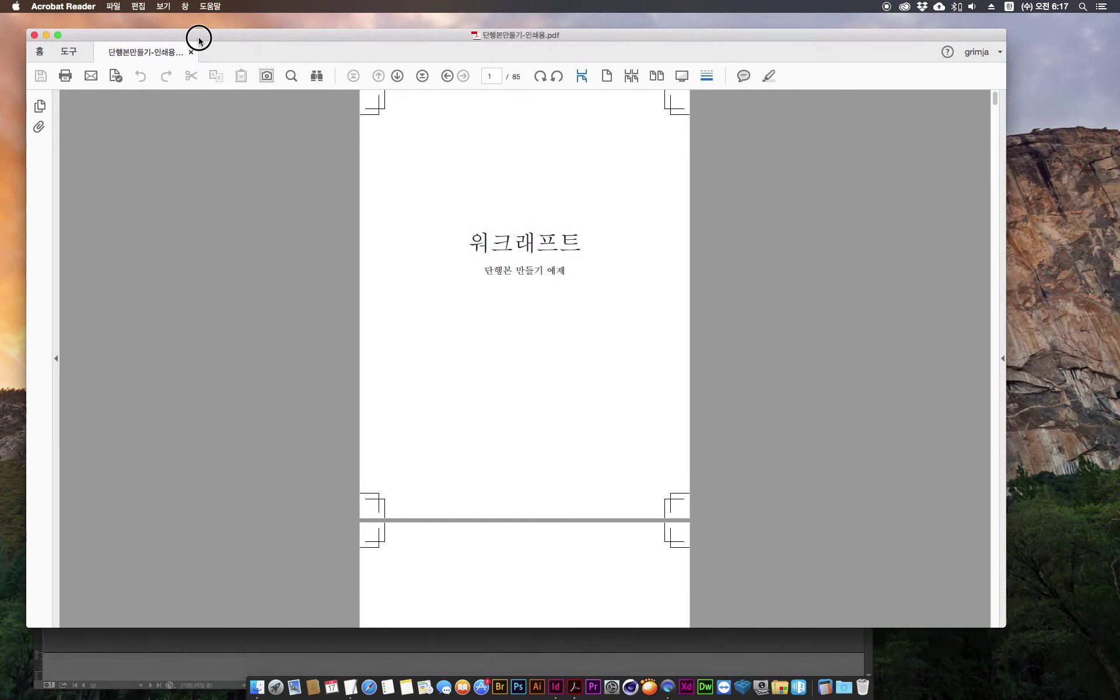
pyautogui.scroll(-10, 537, 445)
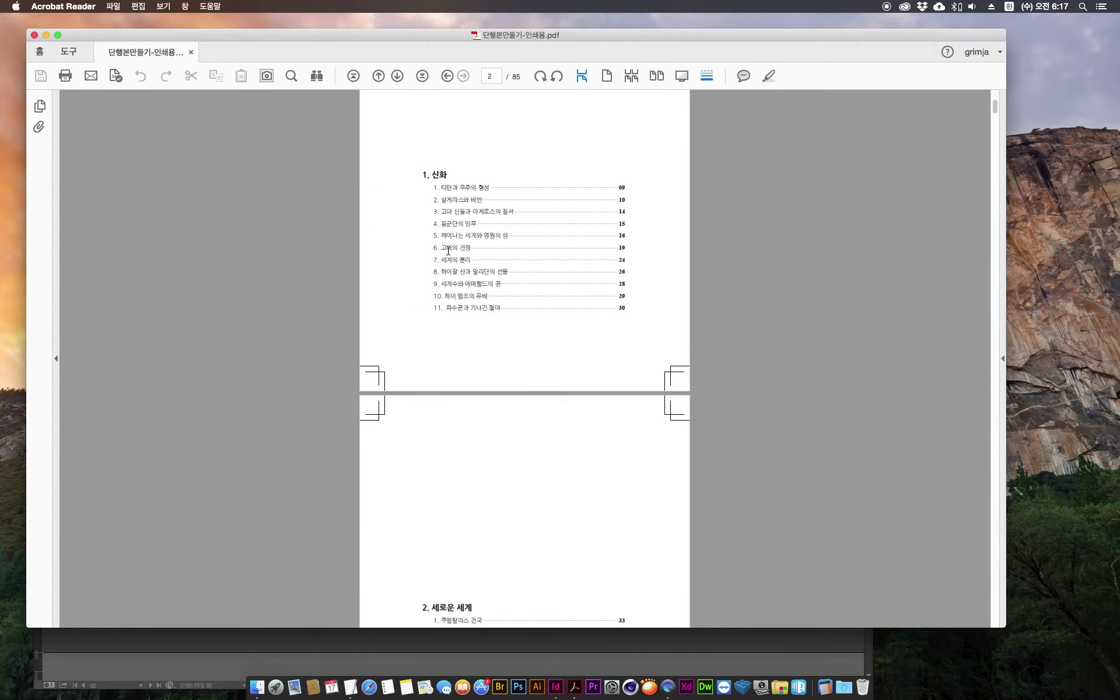
pyautogui.scroll(-5, 457, 427)
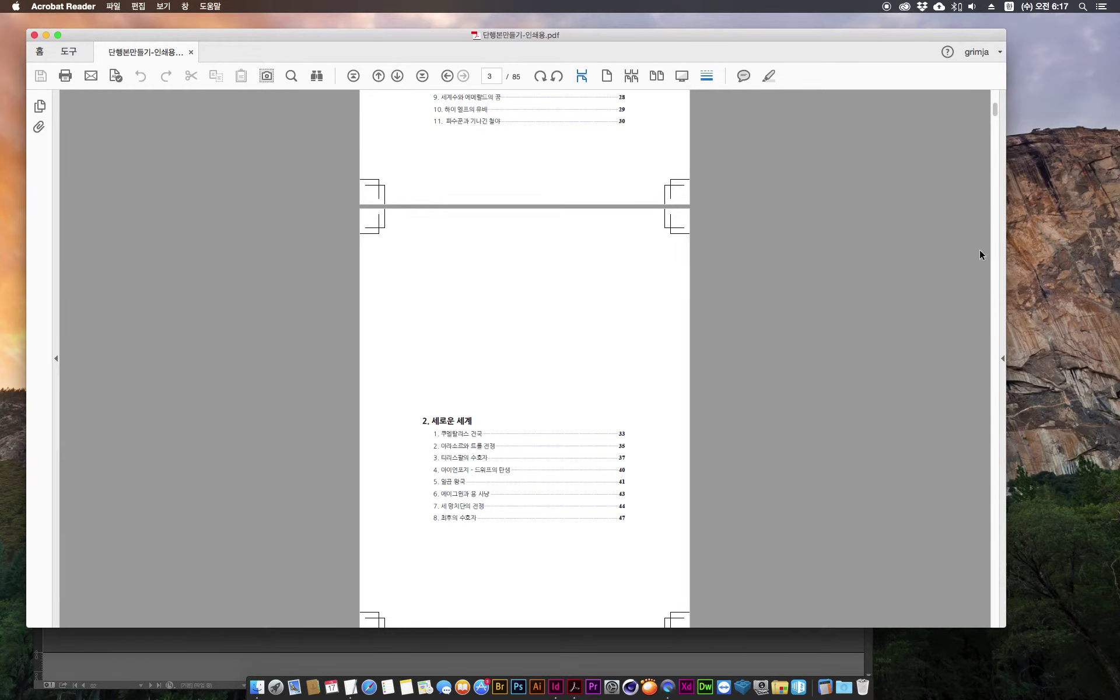
pyautogui.moveTo(831, 38); pyautogui.dragTo(812, 31)
pyautogui.moveTo(988, 619); pyautogui.dragTo(1067, 675)
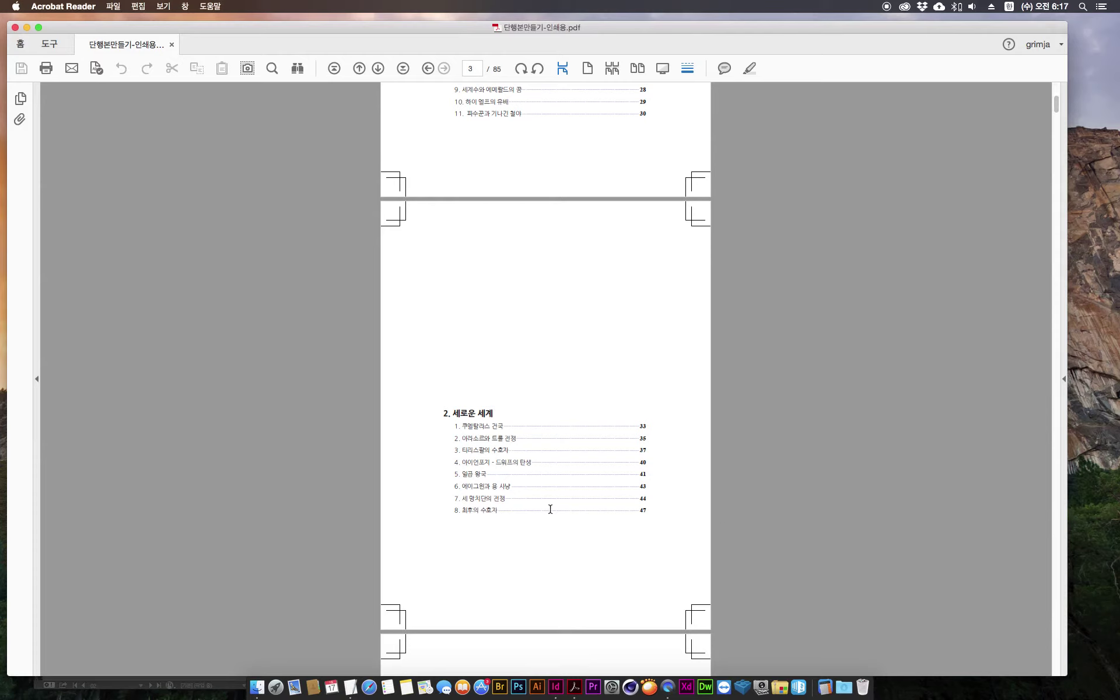
# Step: Display the print PDF as facing two-page spreads with continuous scrolling
pyautogui.scroll(-3, 530, 420)
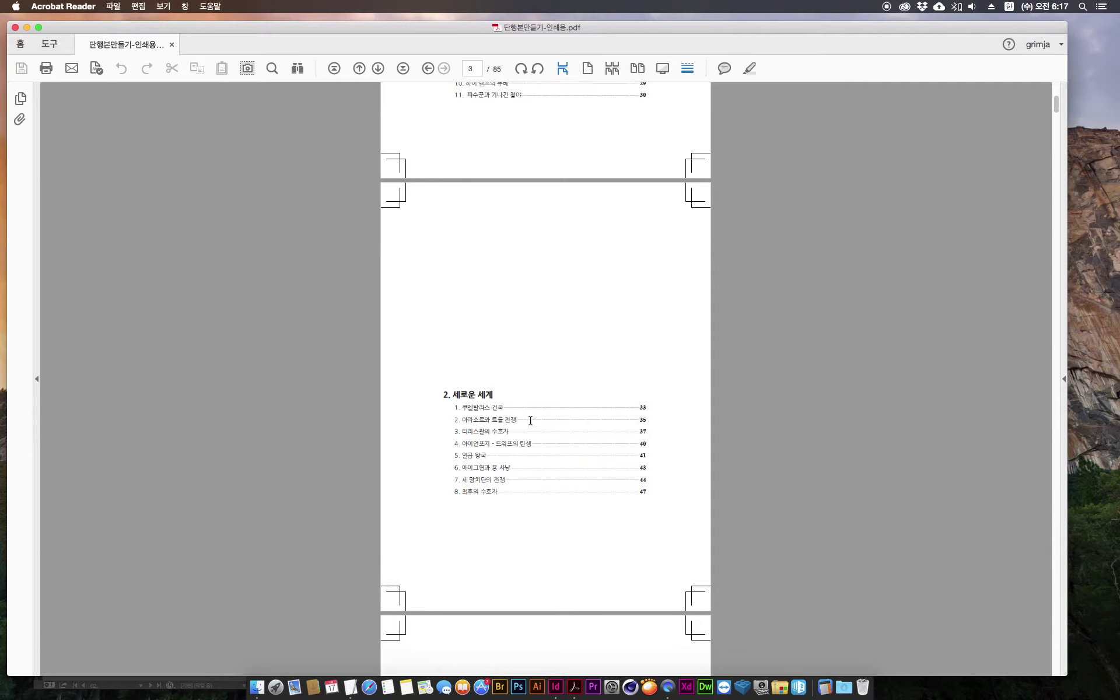
pyautogui.scroll(-3, 508, 329)
pyautogui.click(612, 69)
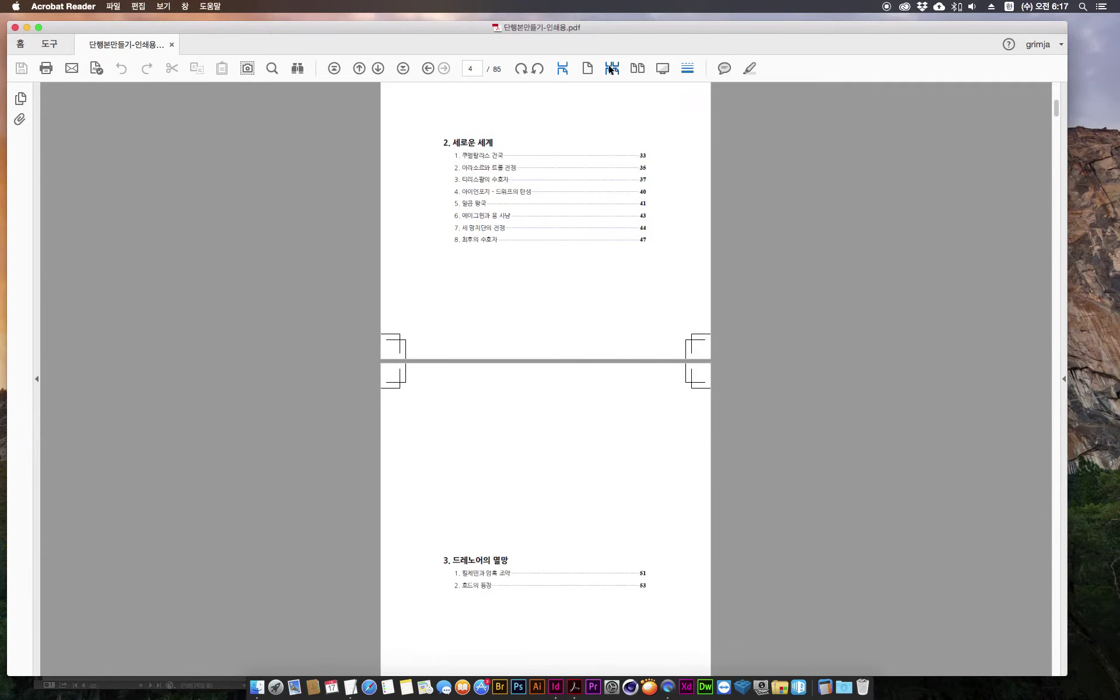
pyautogui.press('super+minus')
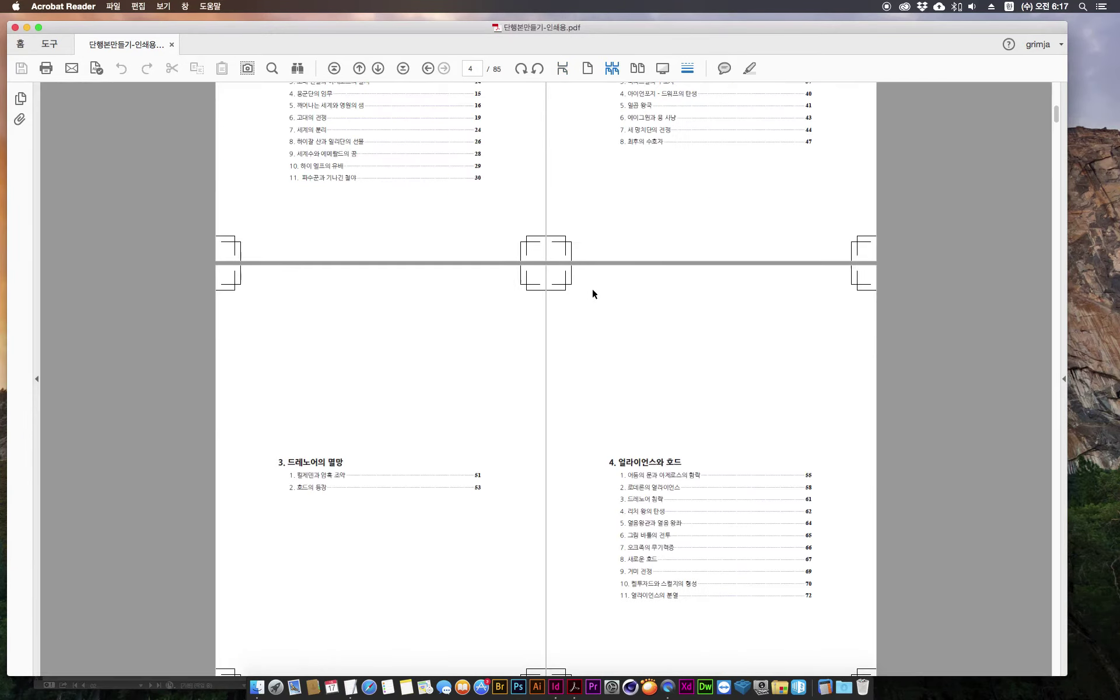
pyautogui.scroll(-3, 600, 297)
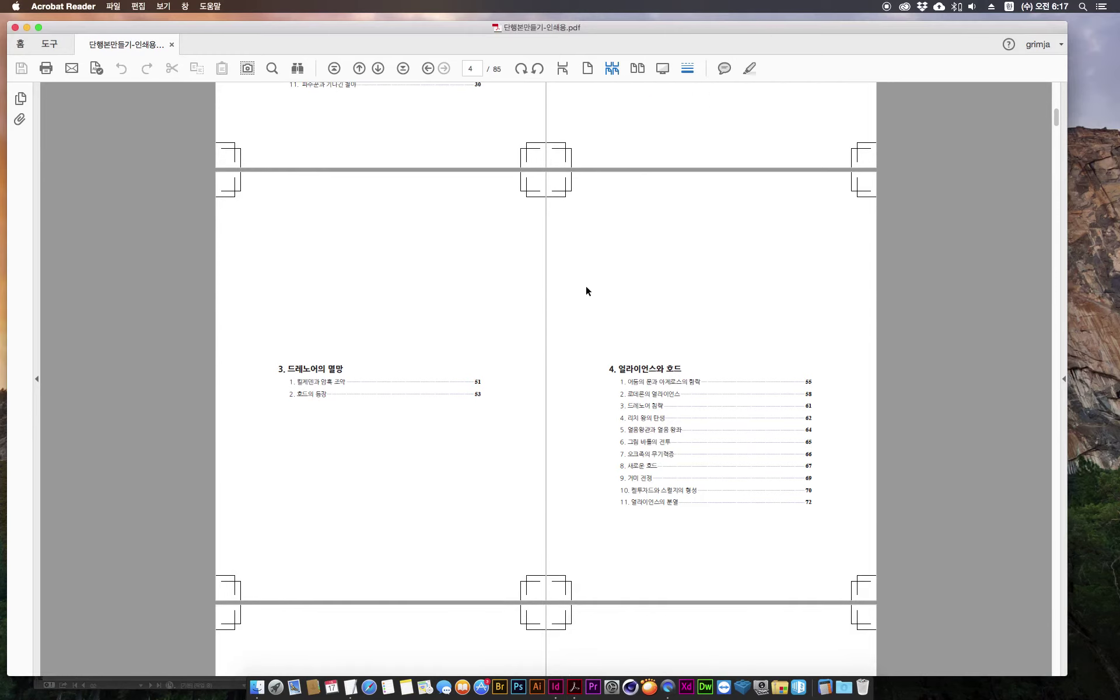
# Step: Turn on the commenting tools and apply a strikethrough to 어둠 너머에 on page 10 of the print PDF
pyautogui.click(1062, 378)
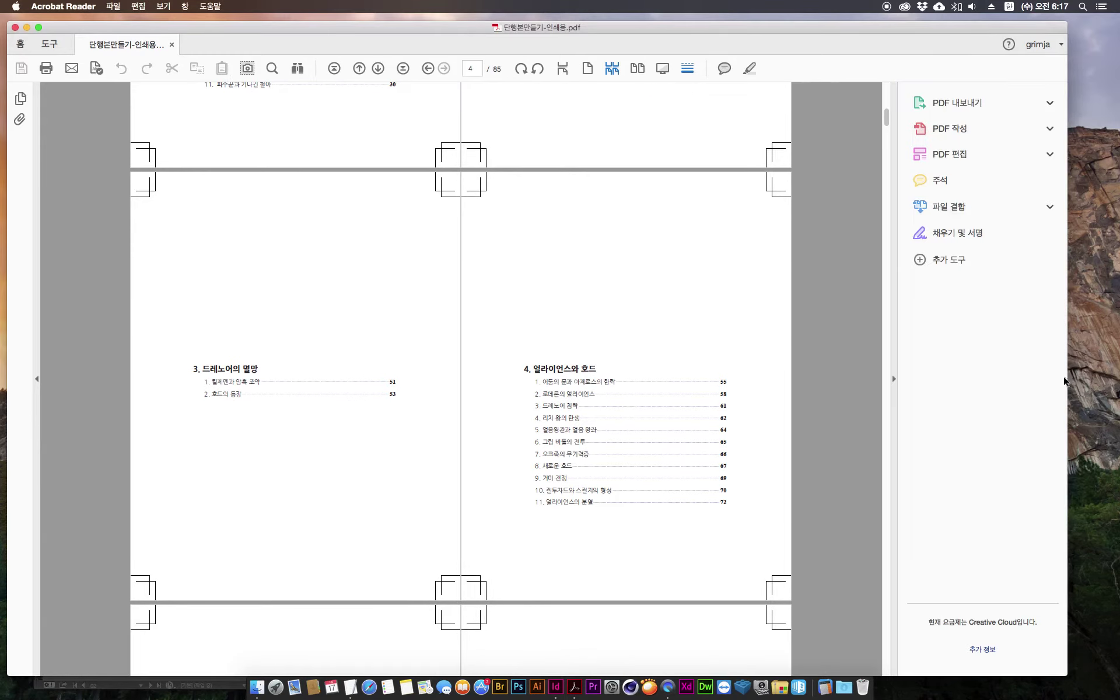
pyautogui.click(940, 187)
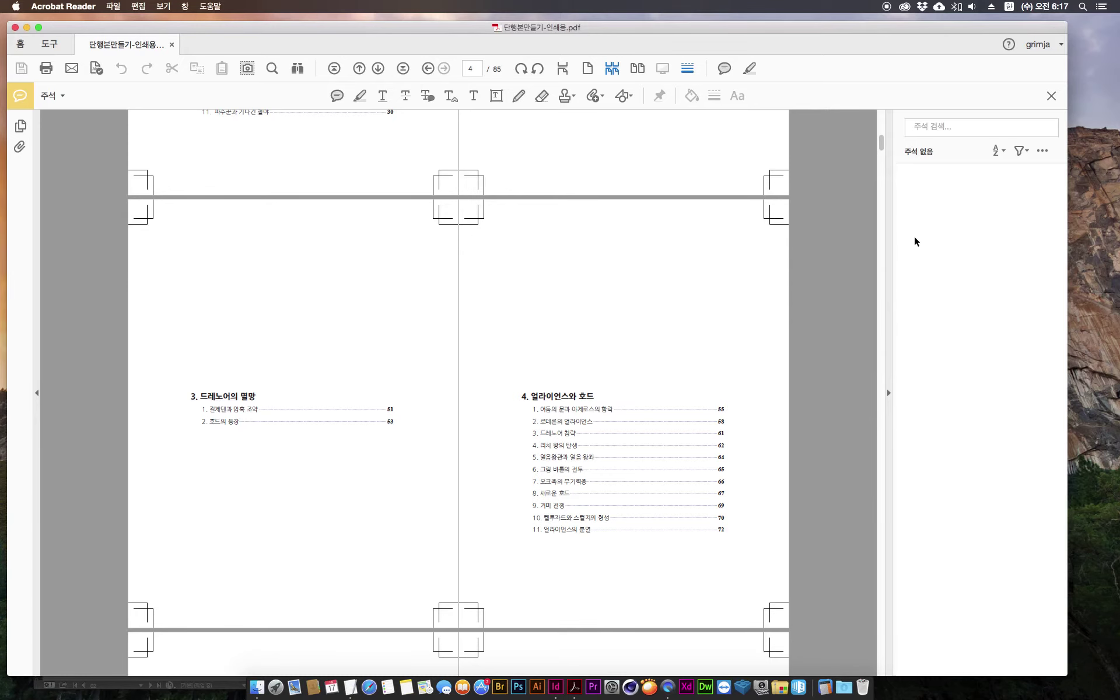
pyautogui.scroll(-10, 642, 460)
pyautogui.scroll(-10, 642, 462)
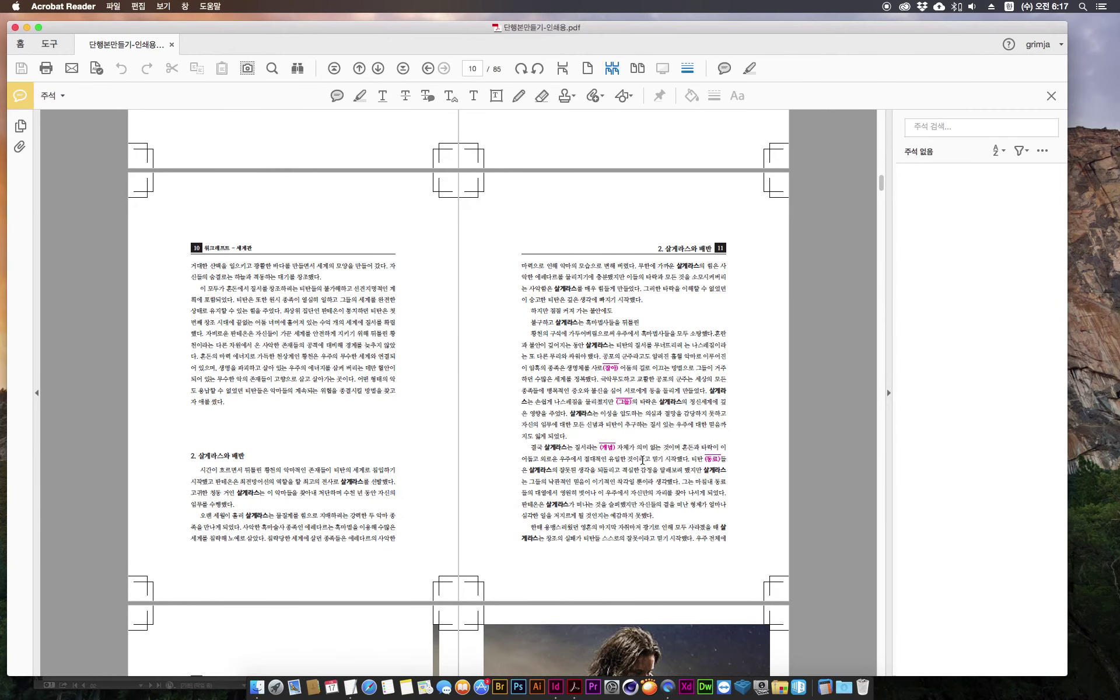
pyautogui.press('super+equal')
pyautogui.scroll(-2, 642, 462)
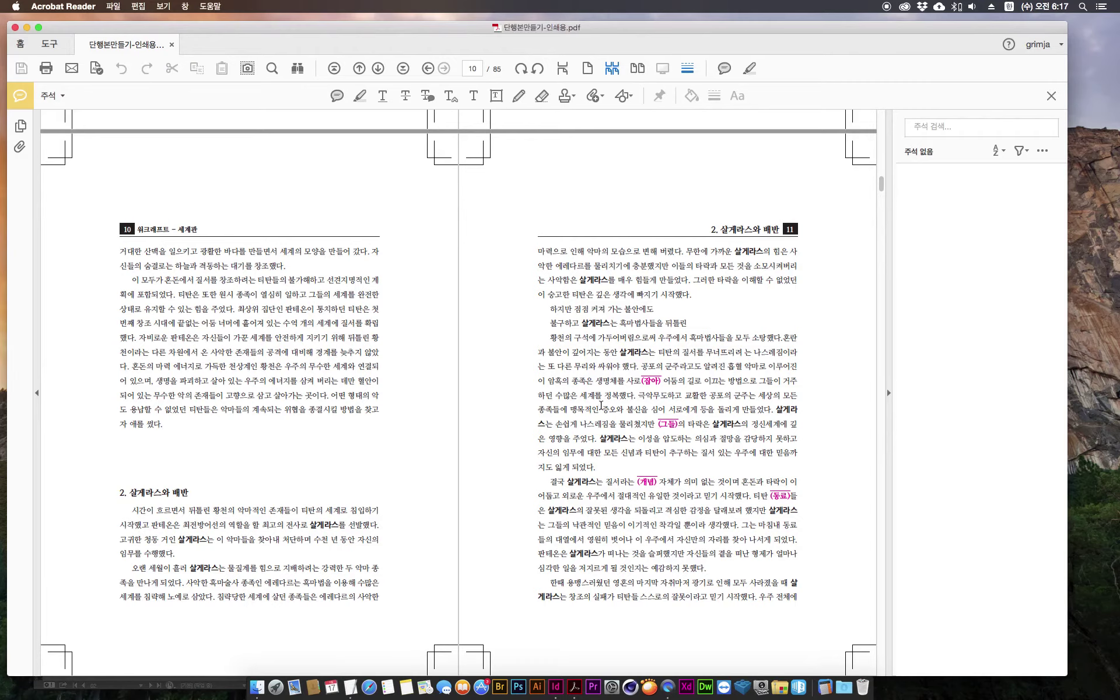
pyautogui.press('super+equal')
pyautogui.scroll(-5, 488, 402)
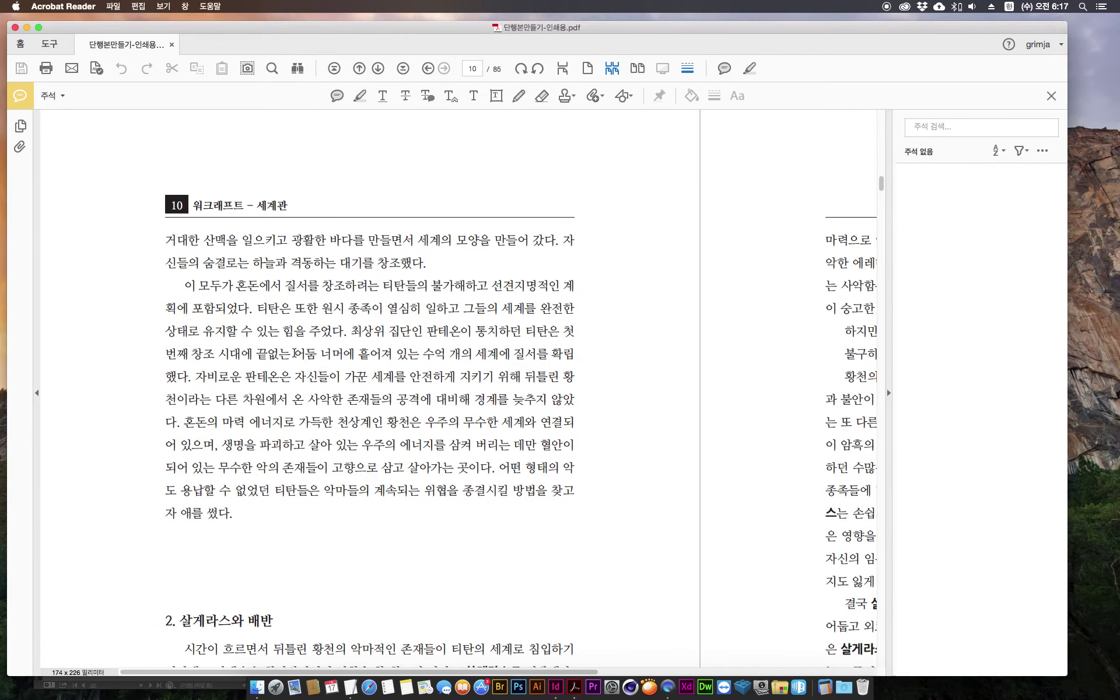
pyautogui.moveTo(294, 354); pyautogui.dragTo(353, 355)
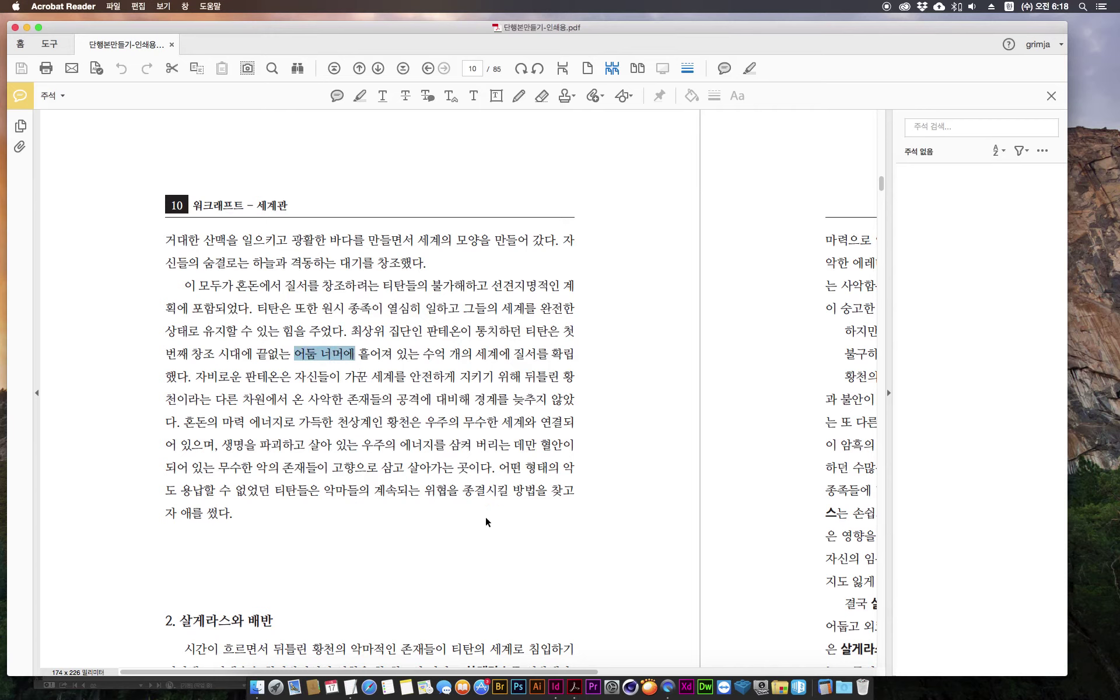
pyautogui.rightClick(339, 357)
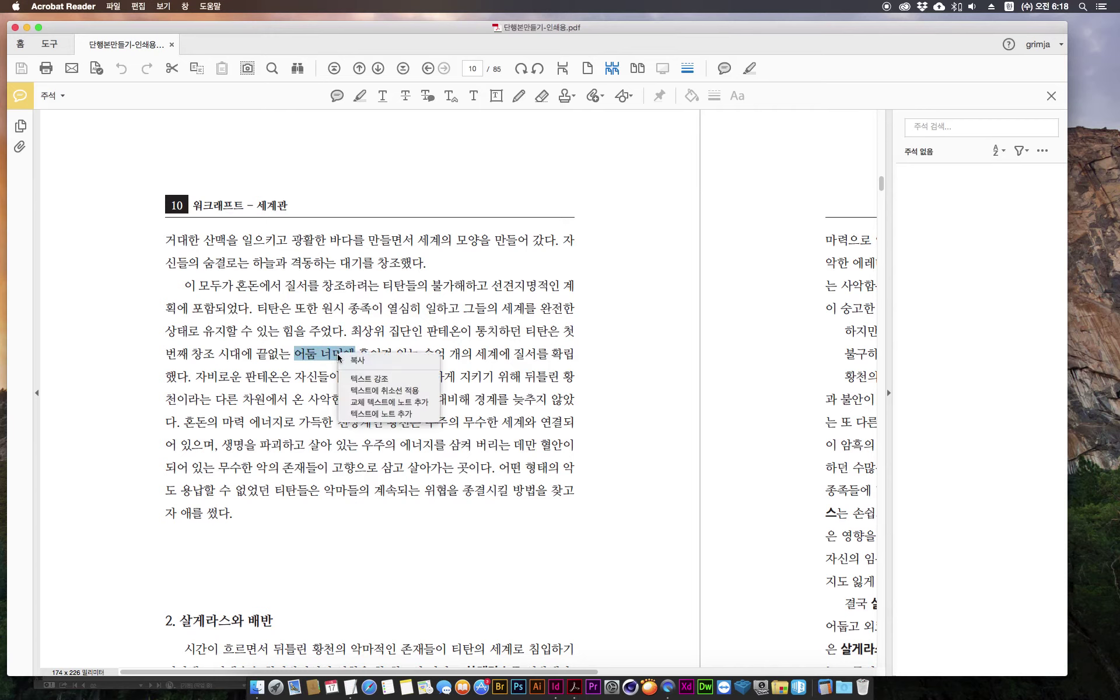
pyautogui.click(397, 392)
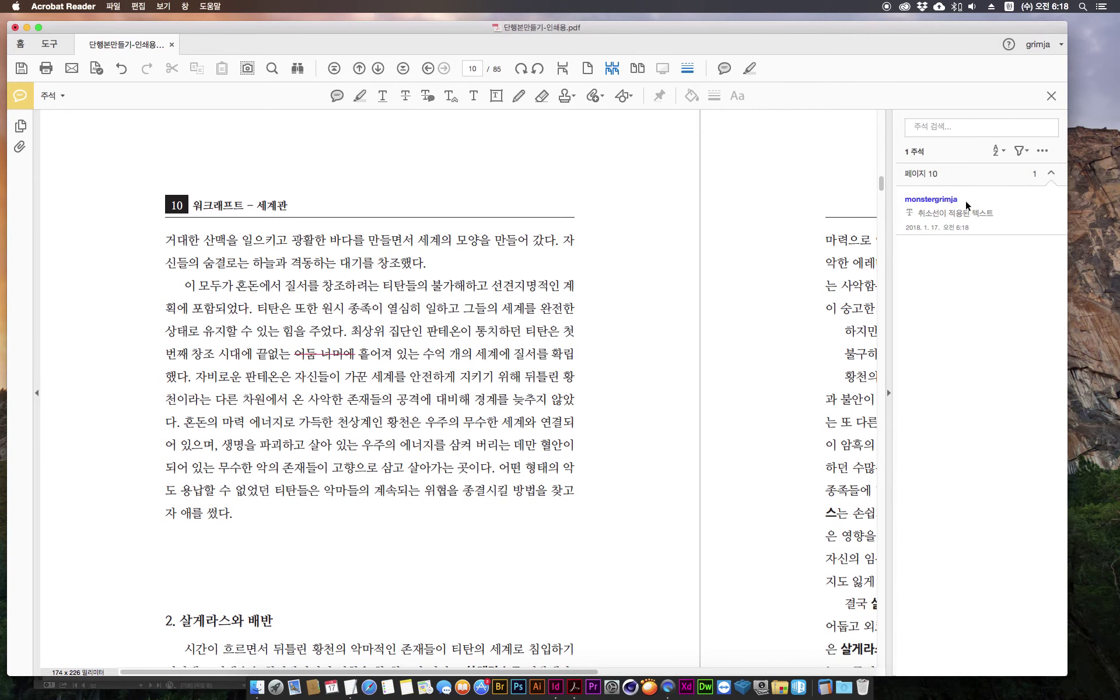
# Step: Hide the comment list, show the page thumbnails and go to section 5. 깨어나는 세계와 영원의 샘 on page 16
pyautogui.click(889, 393)
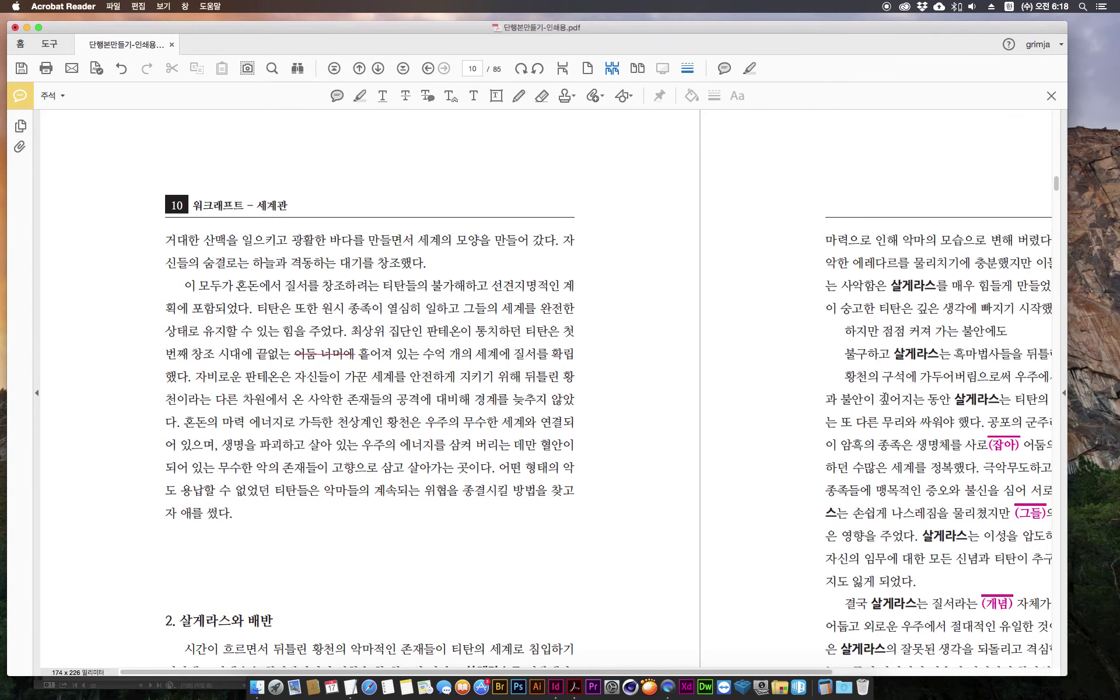
pyautogui.click(20, 126)
pyautogui.scroll(-10, 100, 503)
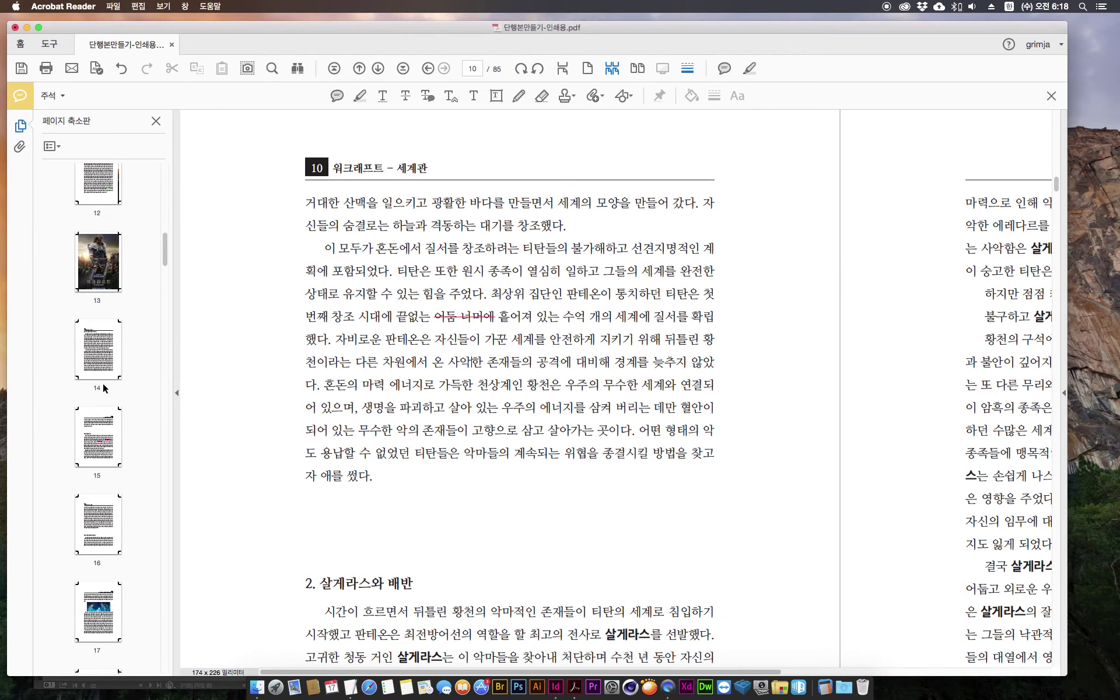
pyautogui.click(100, 438)
pyautogui.click(107, 506)
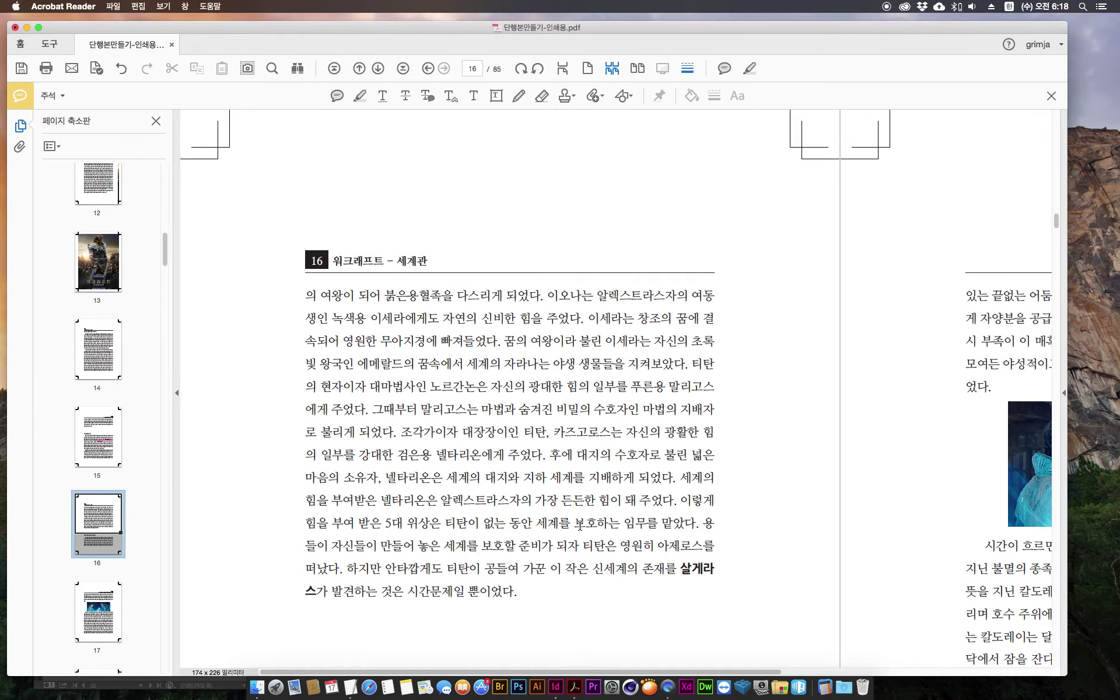
pyautogui.scroll(-5, 579, 524)
pyautogui.scroll(-1, 564, 483)
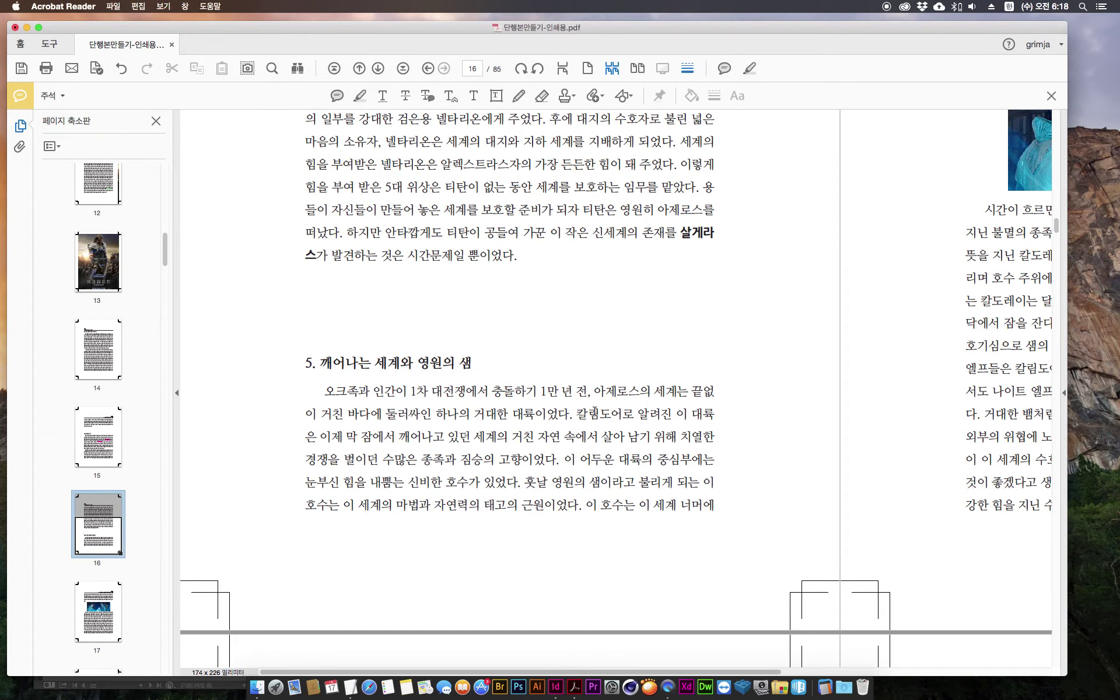
# Step: Mark 1만 년 전 in the first sentence of section 5 on page 16 for replacement with the text 2만 년 전
pyautogui.moveTo(536, 391); pyautogui.dragTo(578, 396)
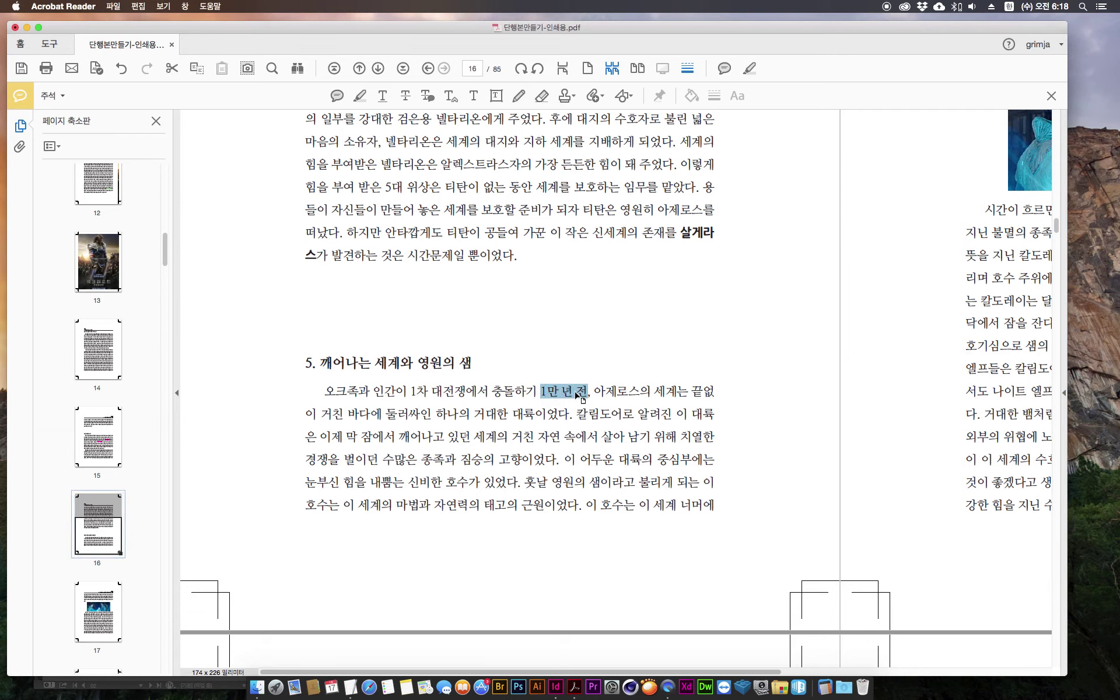
pyautogui.rightClick(577, 395)
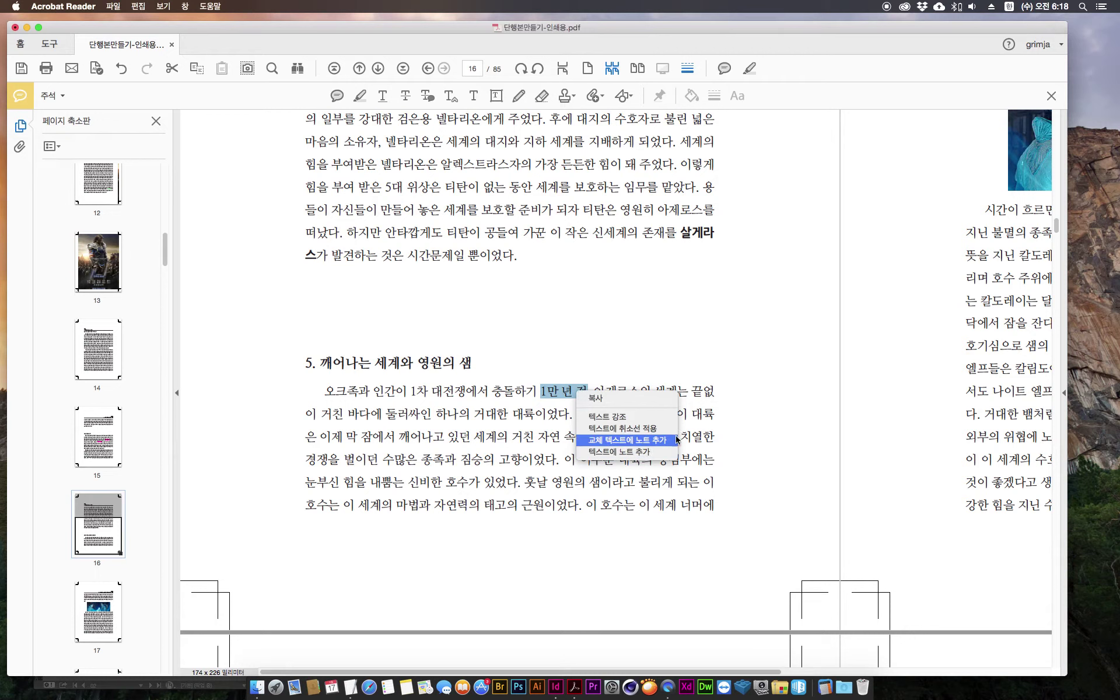
pyautogui.click(636, 441)
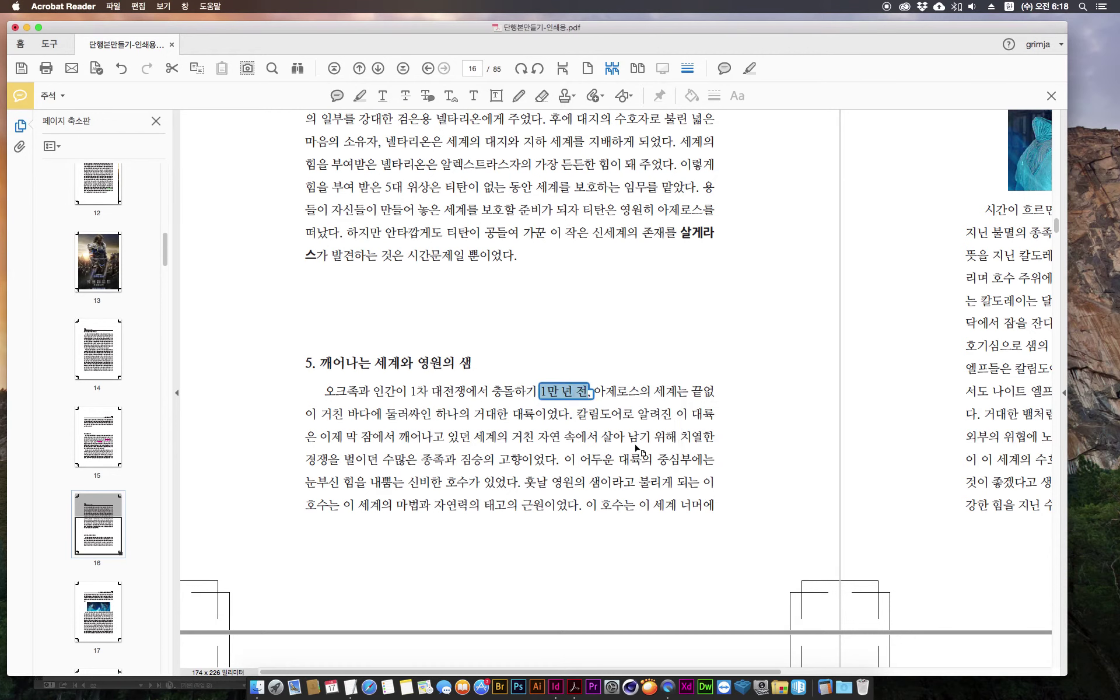
pyautogui.write('2만 년 저')
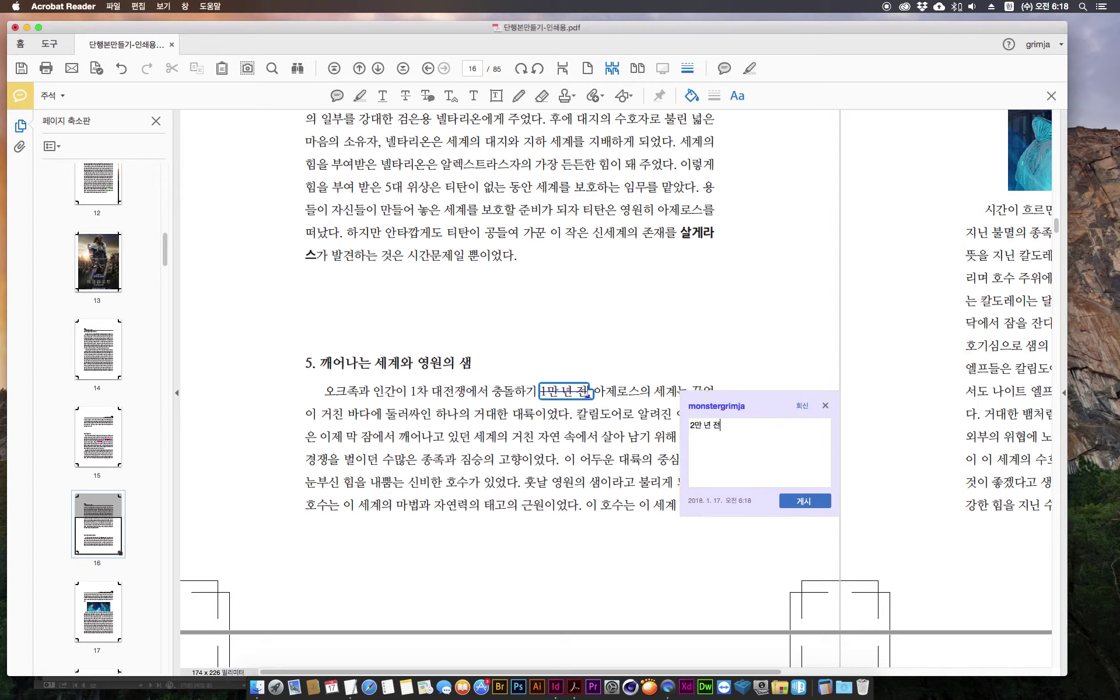
pyautogui.click(804, 500)
pyautogui.click(595, 482)
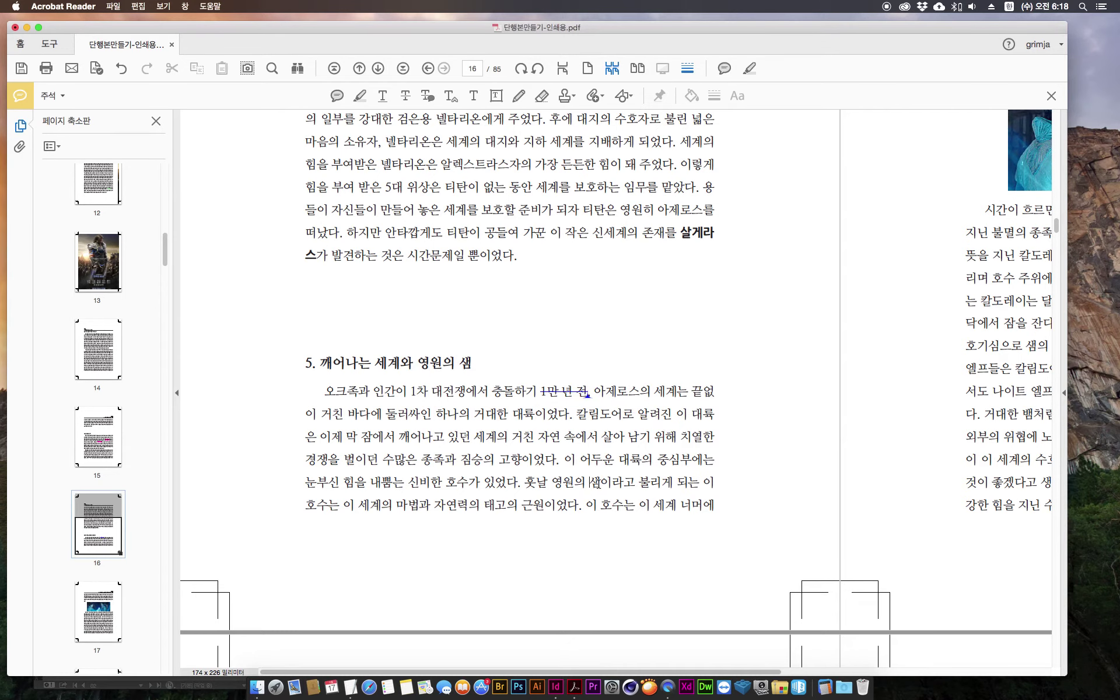
# Step: Add a text note reading 삭제 to the page 18 passage from 이 부주의한 귀족들은 through 마법을 마구 남용했다
pyautogui.scroll(-20, 595, 482)
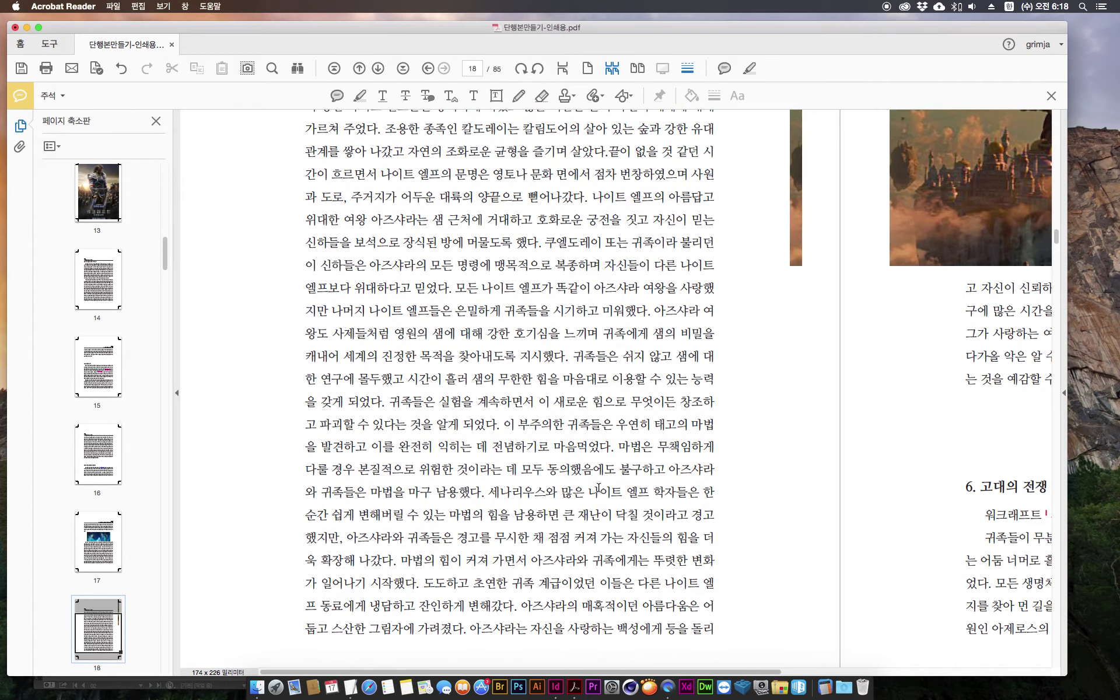
pyautogui.scroll(-5, 598, 489)
pyautogui.moveTo(506, 291); pyautogui.dragTo(484, 363)
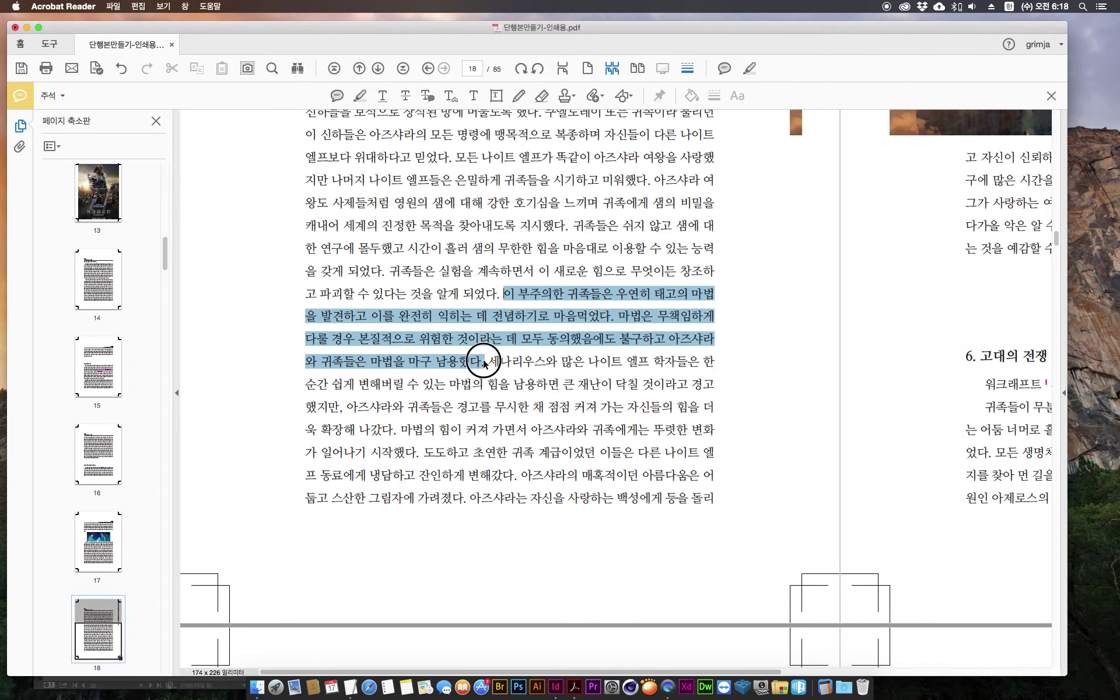
pyautogui.click(492, 338)
pyautogui.moveTo(506, 290); pyautogui.dragTo(482, 363)
pyautogui.rightClick(480, 362)
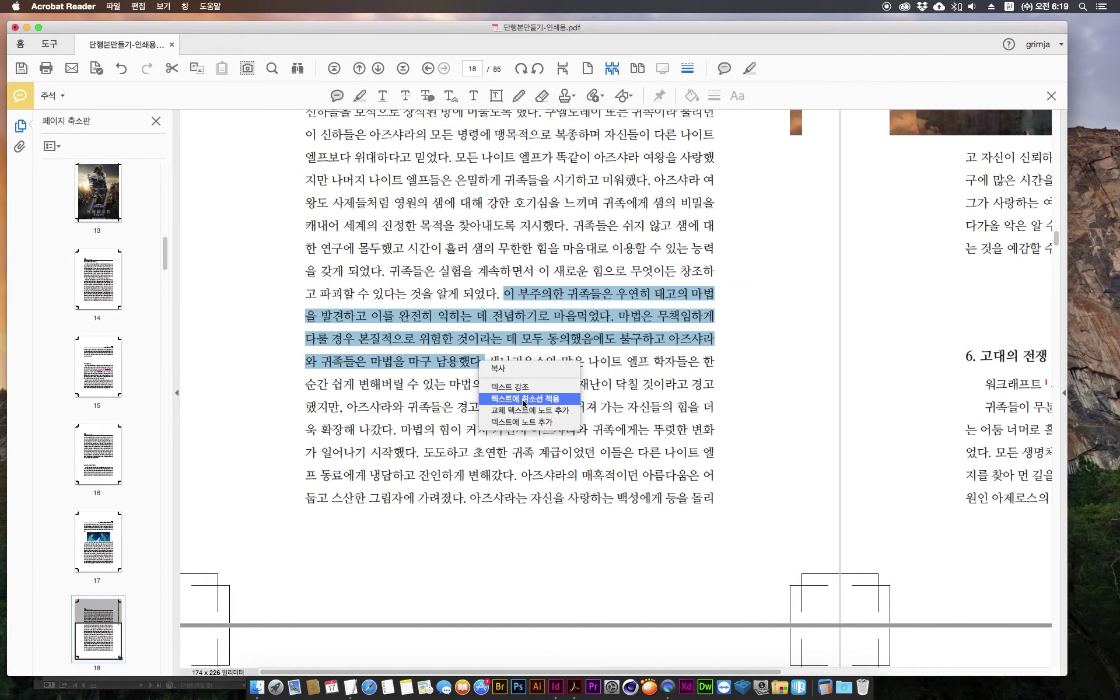
pyautogui.click(524, 422)
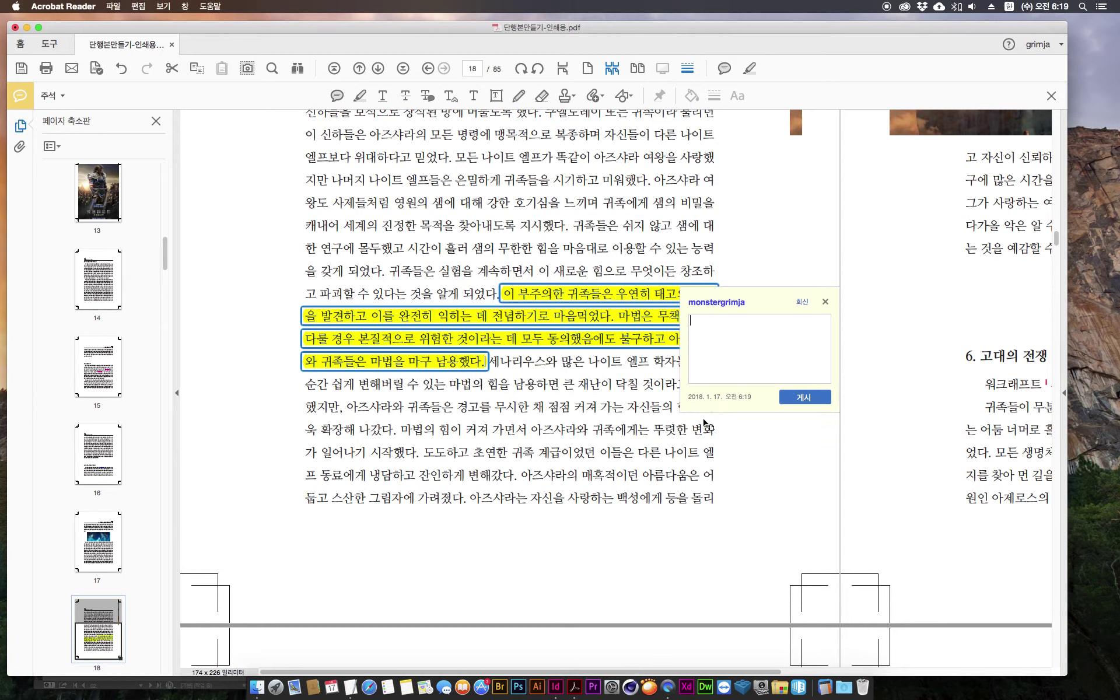
pyautogui.write('삭제')
pyautogui.click(825, 302)
# Step: Add a text note reading 볼드로 바꿔주세요 to 이성을 잃었다 on page 22
pyautogui.scroll(-15, 662, 416)
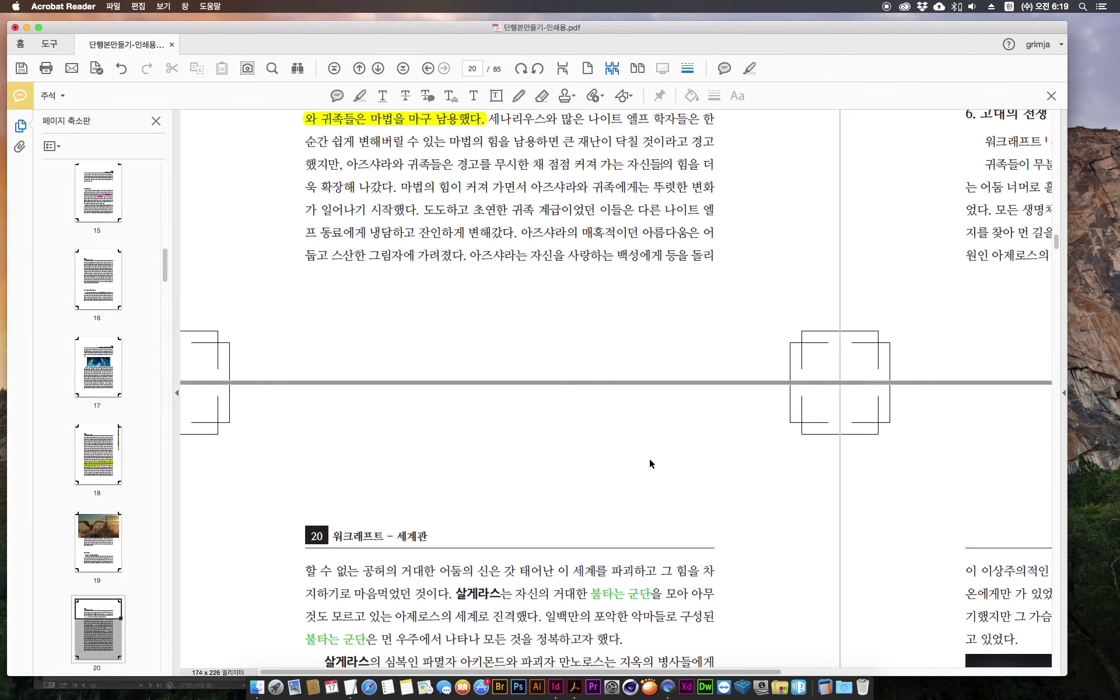
pyautogui.scroll(-6, 650, 458)
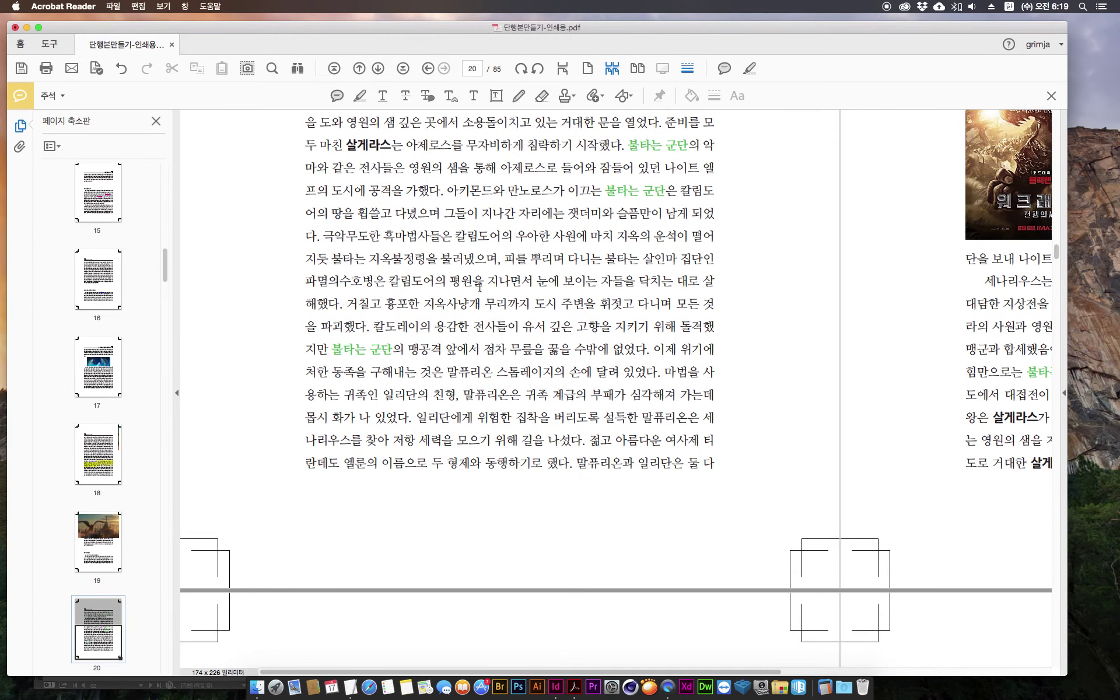
pyautogui.scroll(-20, 595, 317)
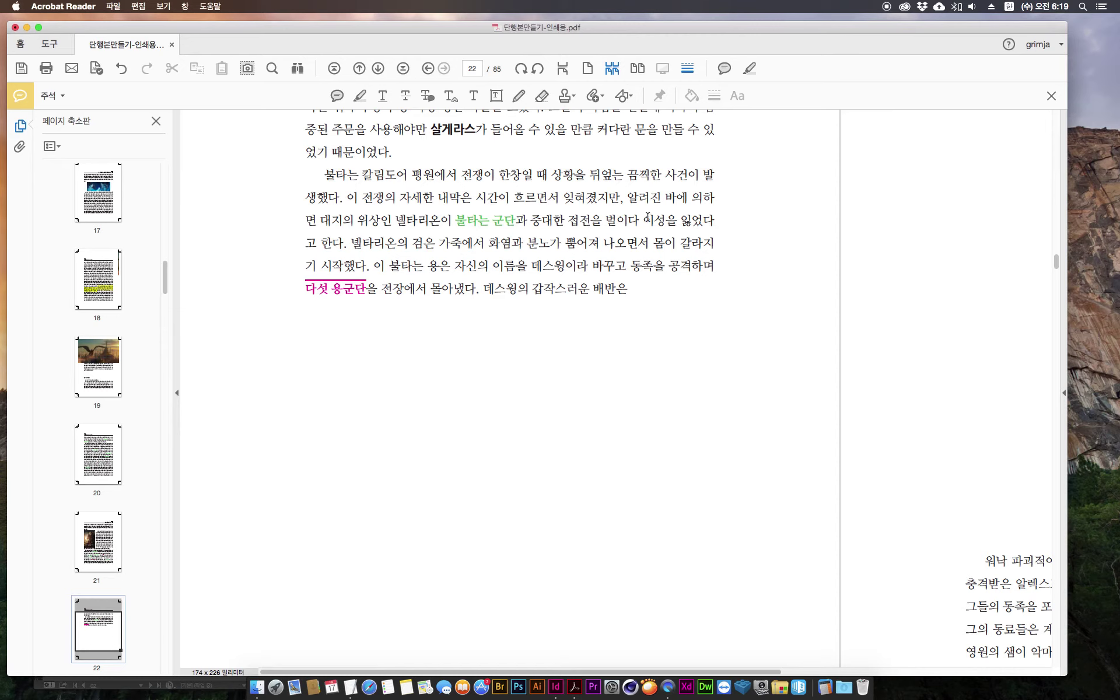
pyautogui.moveTo(644, 220); pyautogui.dragTo(711, 220)
pyautogui.rightClick(705, 221)
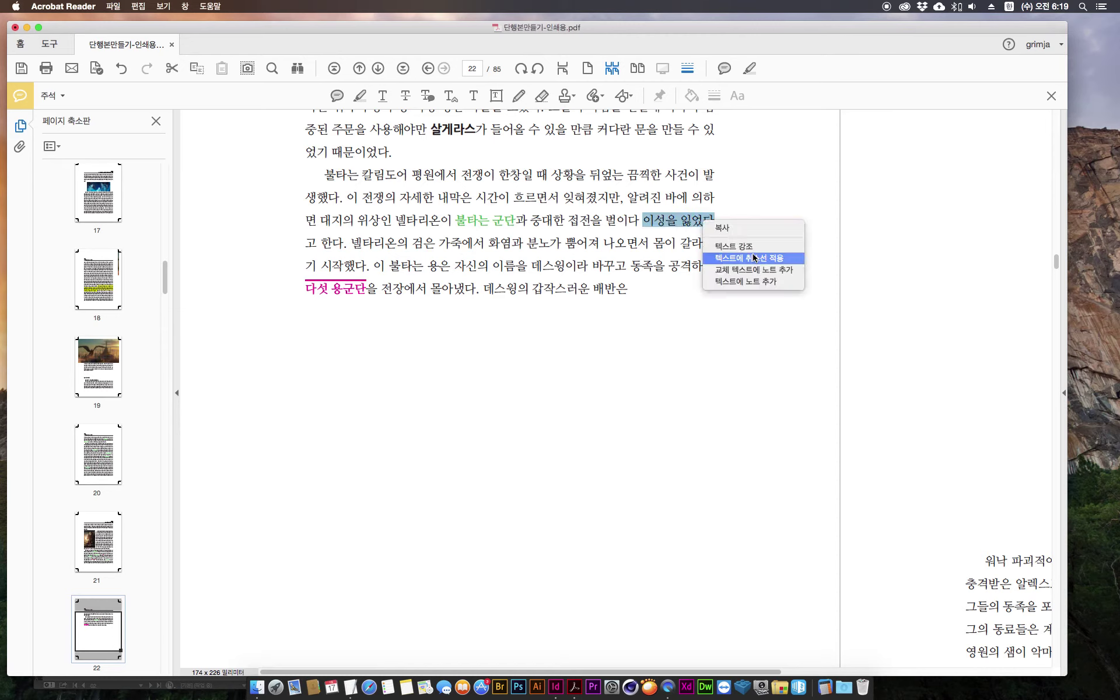
pyautogui.click(759, 281)
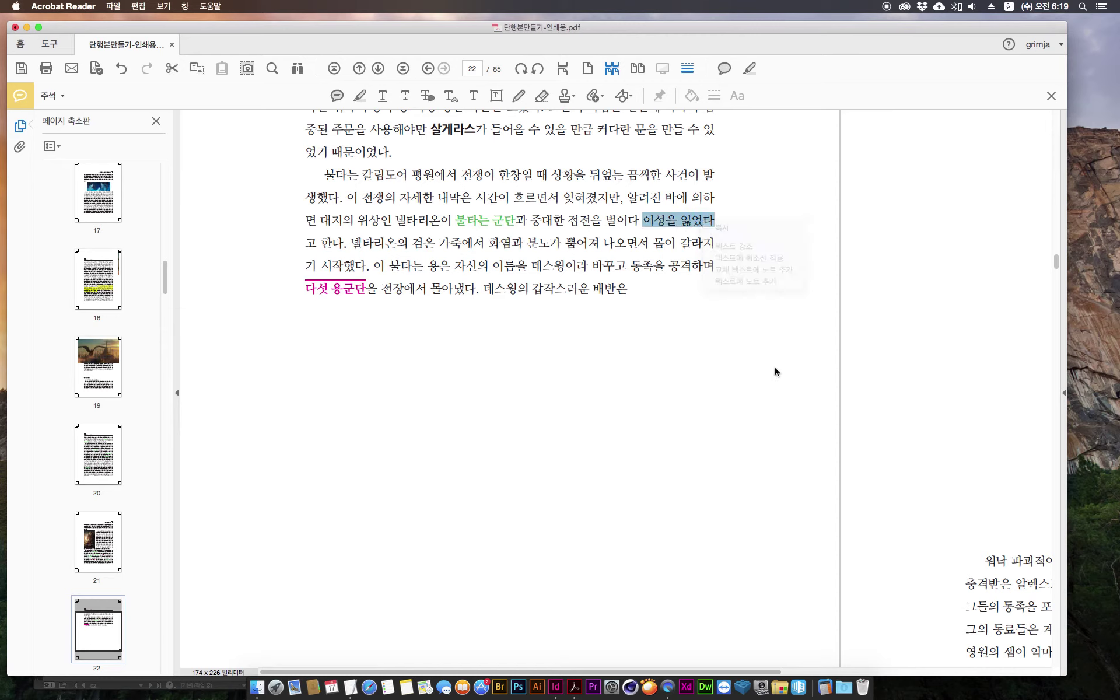
pyautogui.write('불드로 바')
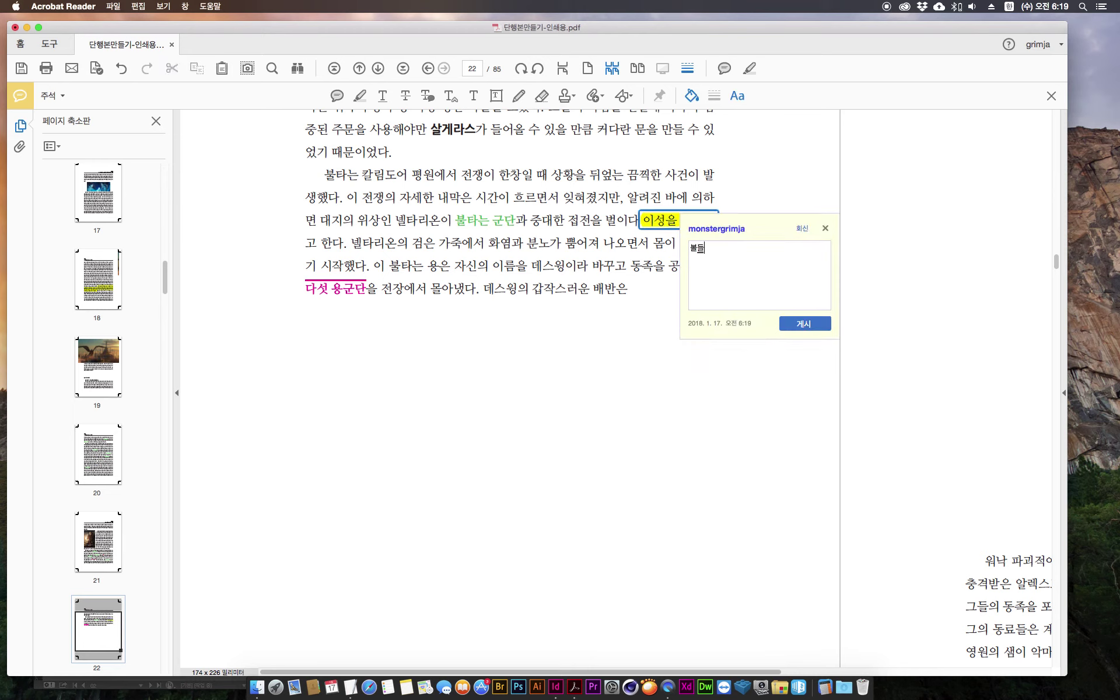
pyautogui.write('꿔주세요')
pyautogui.click(567, 321)
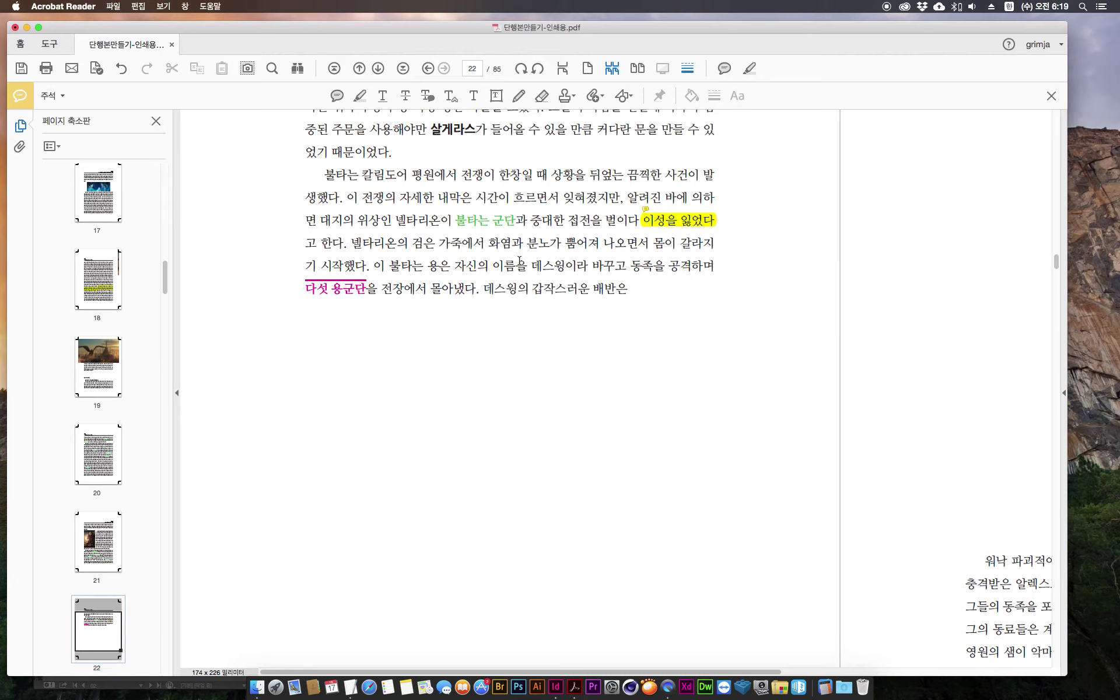
# Step: Go to page 75 and apply a strikethrough to 퍼뜨리며 in the opening paragraph of 1. 워크래프트 3: 혼돈의 시대
pyautogui.scroll(-3, 102, 523)
pyautogui.moveTo(165, 292); pyautogui.dragTo(164, 601)
pyautogui.click(103, 559)
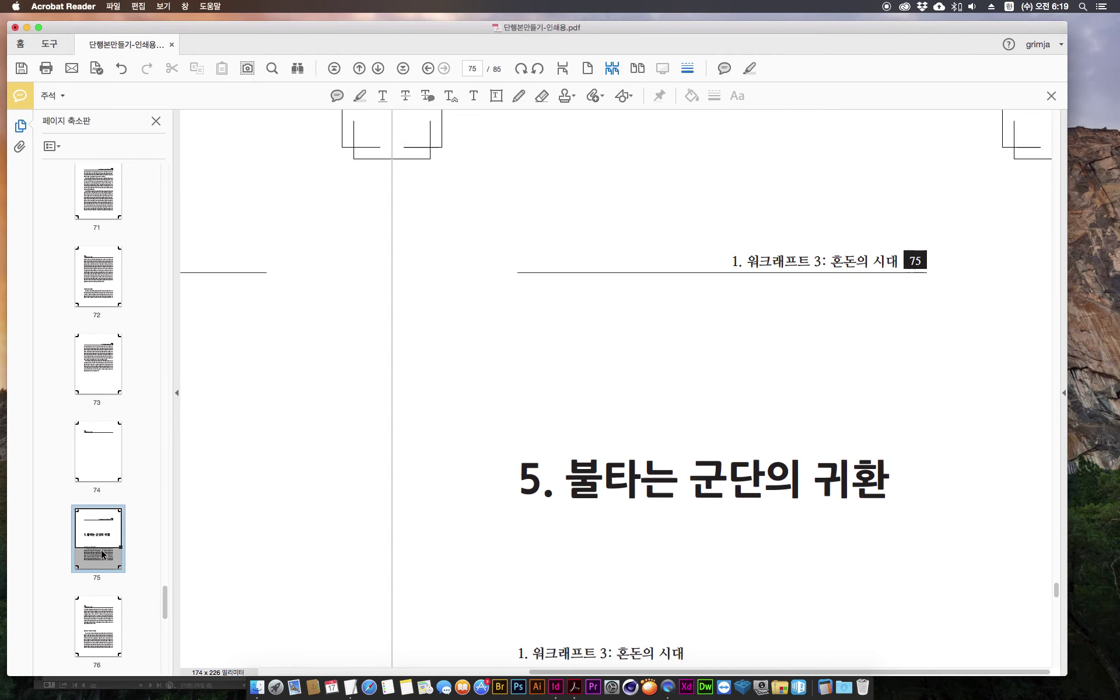
pyautogui.scroll(-3, 808, 502)
pyautogui.scroll(-2, 806, 509)
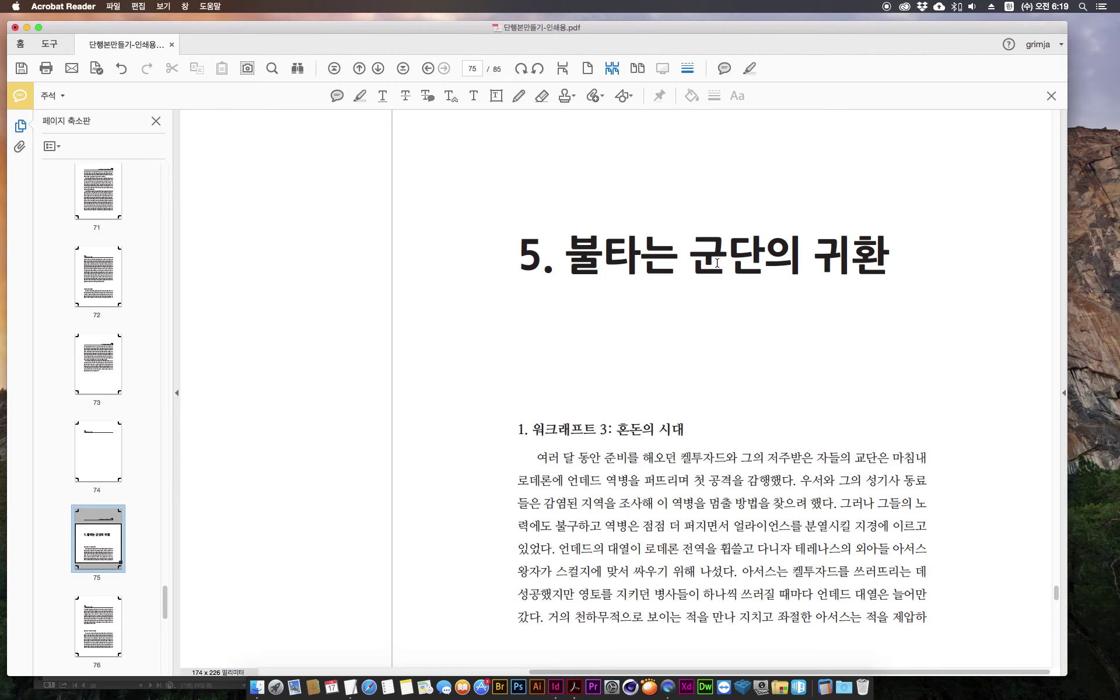
pyautogui.scroll(-2, 643, 465)
pyautogui.moveTo(647, 414); pyautogui.dragTo(687, 415)
pyautogui.rightClick(684, 415)
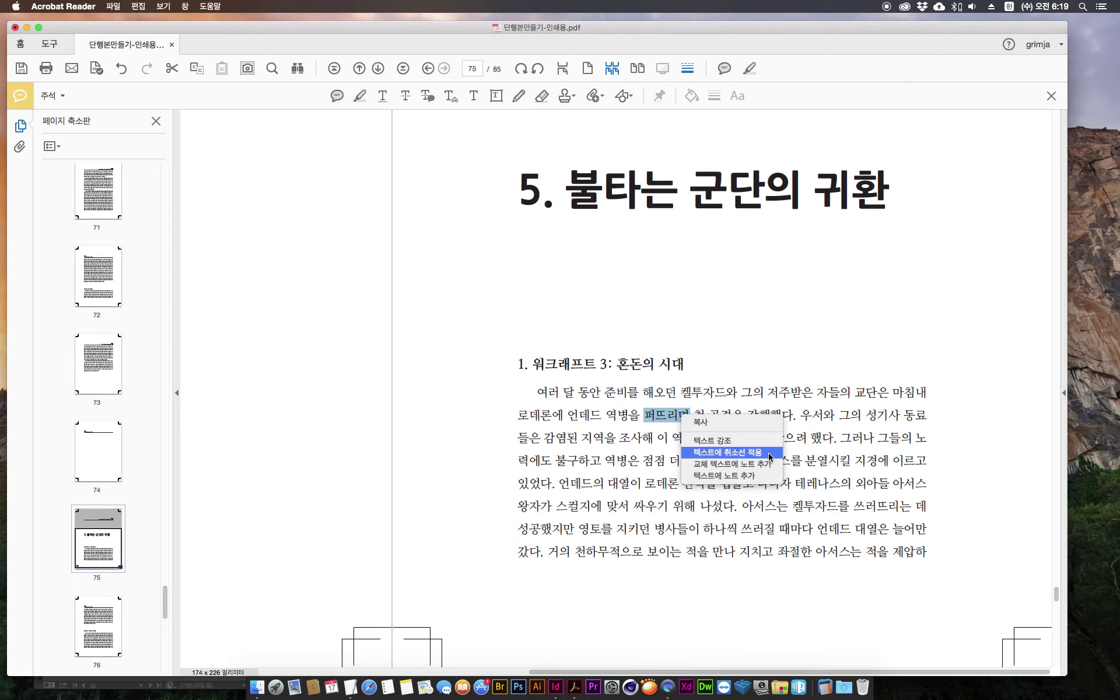
pyautogui.click(769, 454)
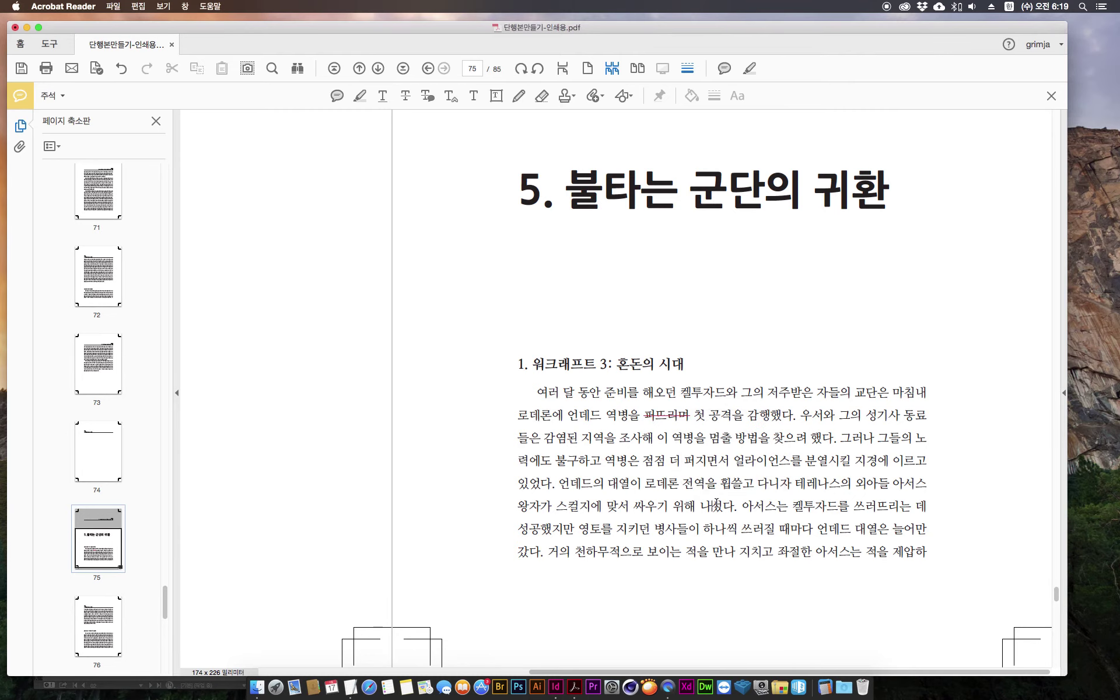
# Step: Zoom out and hide the page thumbnails to view the marked-up spread around pages 75 and 76
pyautogui.press('super+minus')
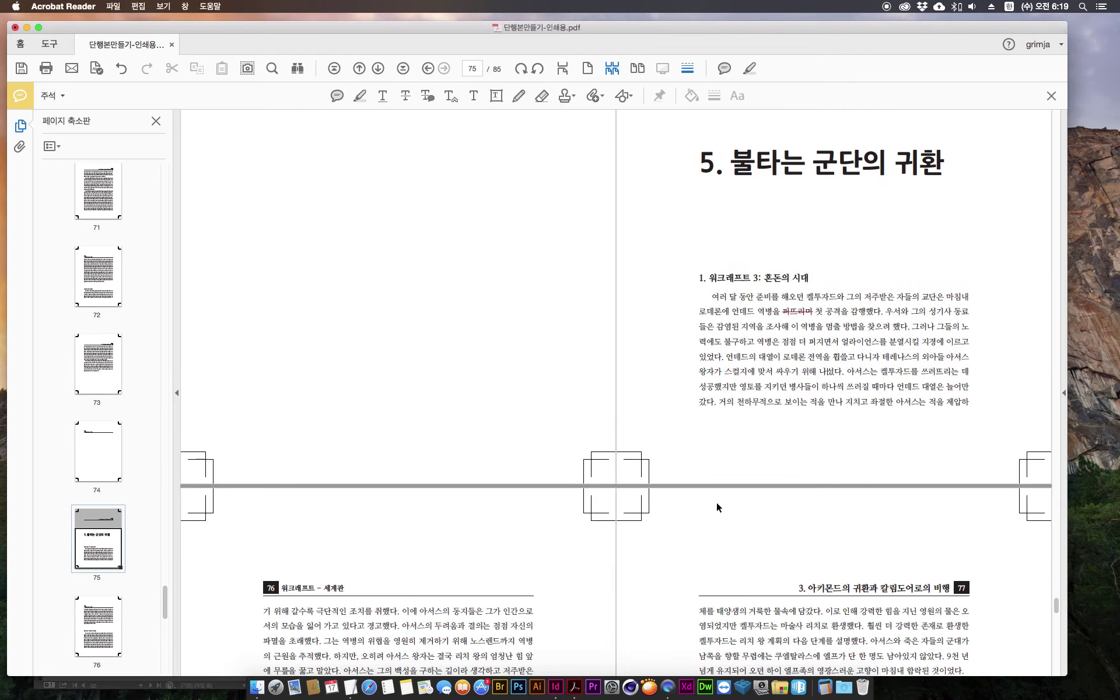
pyautogui.click(113, 6)
pyautogui.click(128, 51)
pyautogui.click(177, 393)
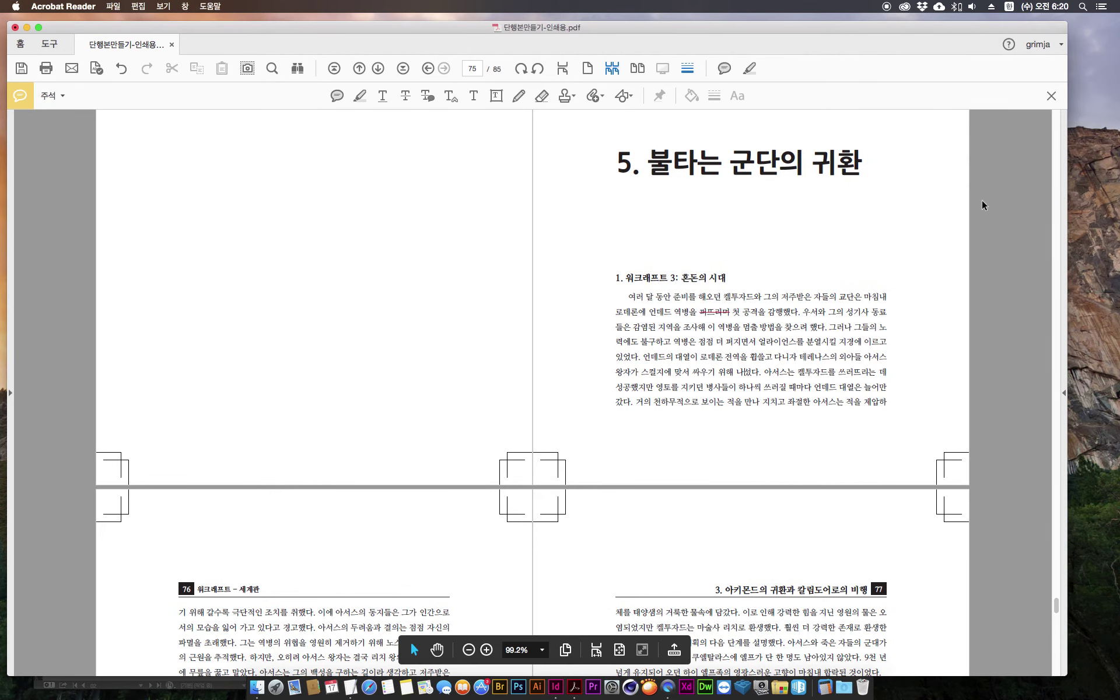
pyautogui.scroll(-6, 696, 341)
pyautogui.scroll(4, 695, 341)
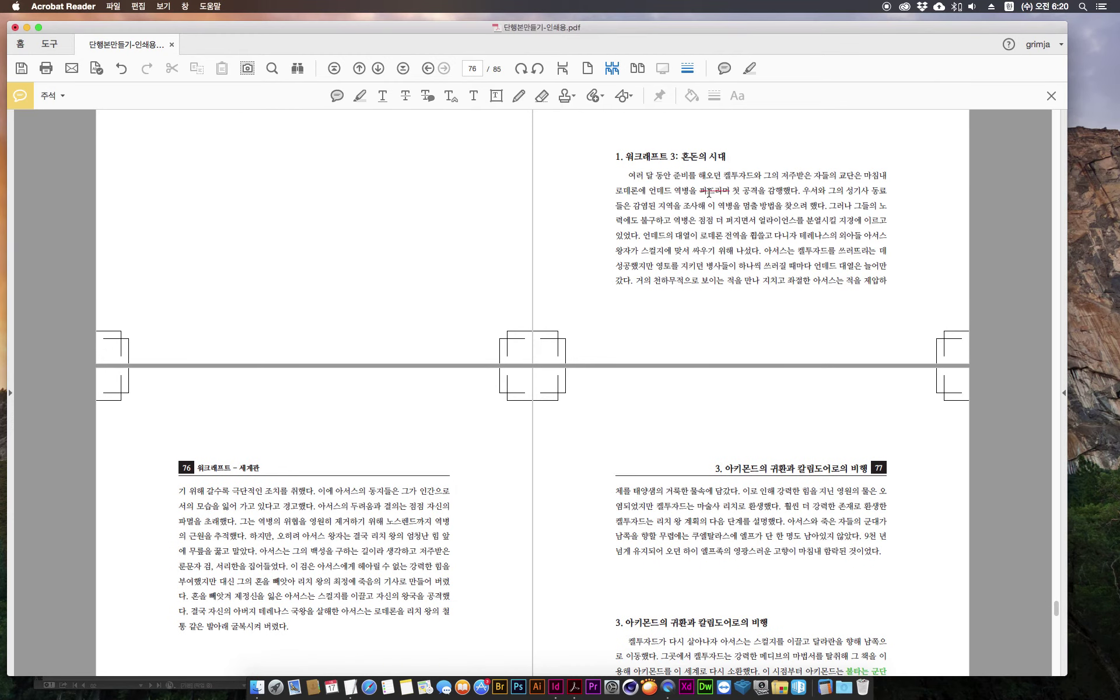
# Step: Show the comment list and jump to the strikethrough comments on page 10 and page 75
pyautogui.click(1064, 393)
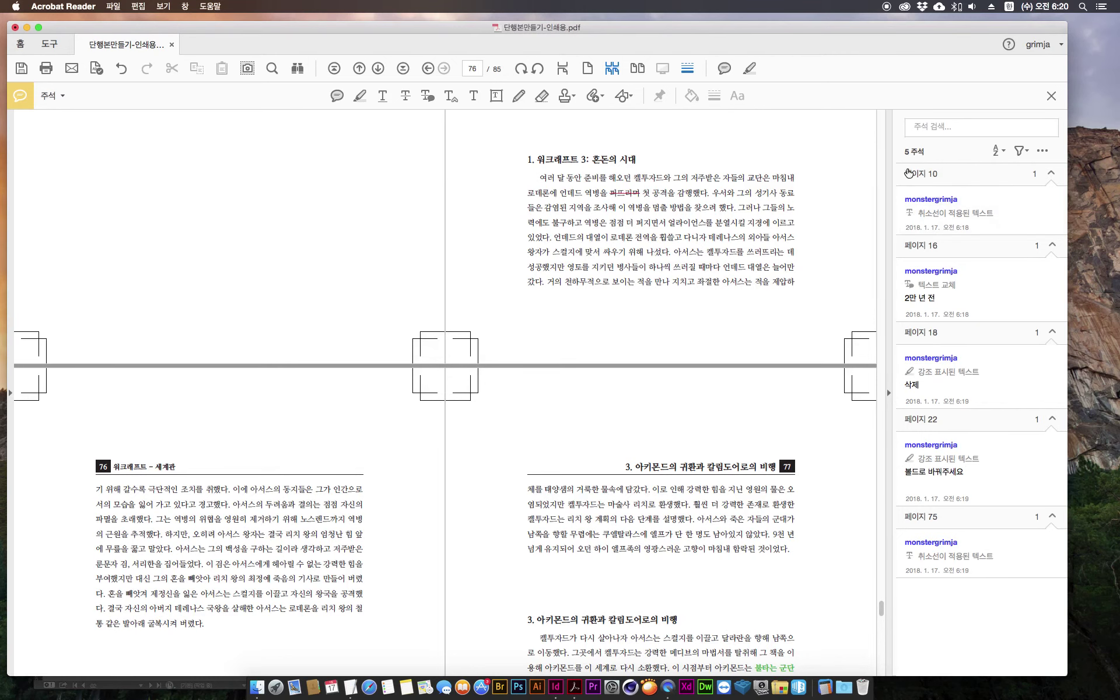
pyautogui.click(1034, 202)
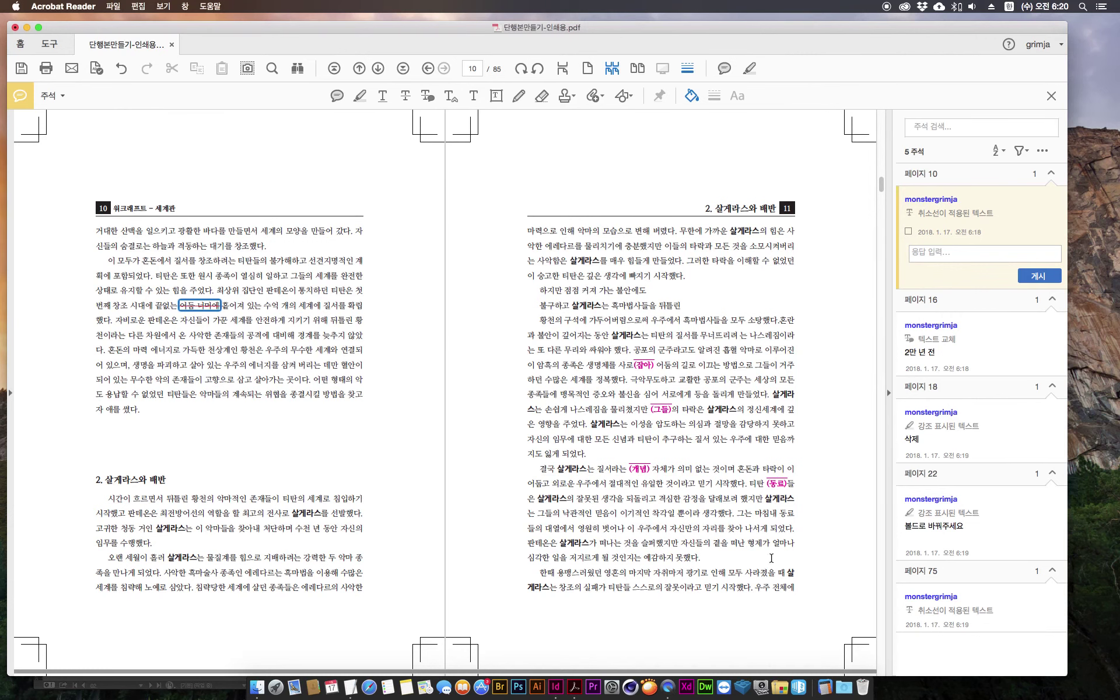
pyautogui.click(1027, 600)
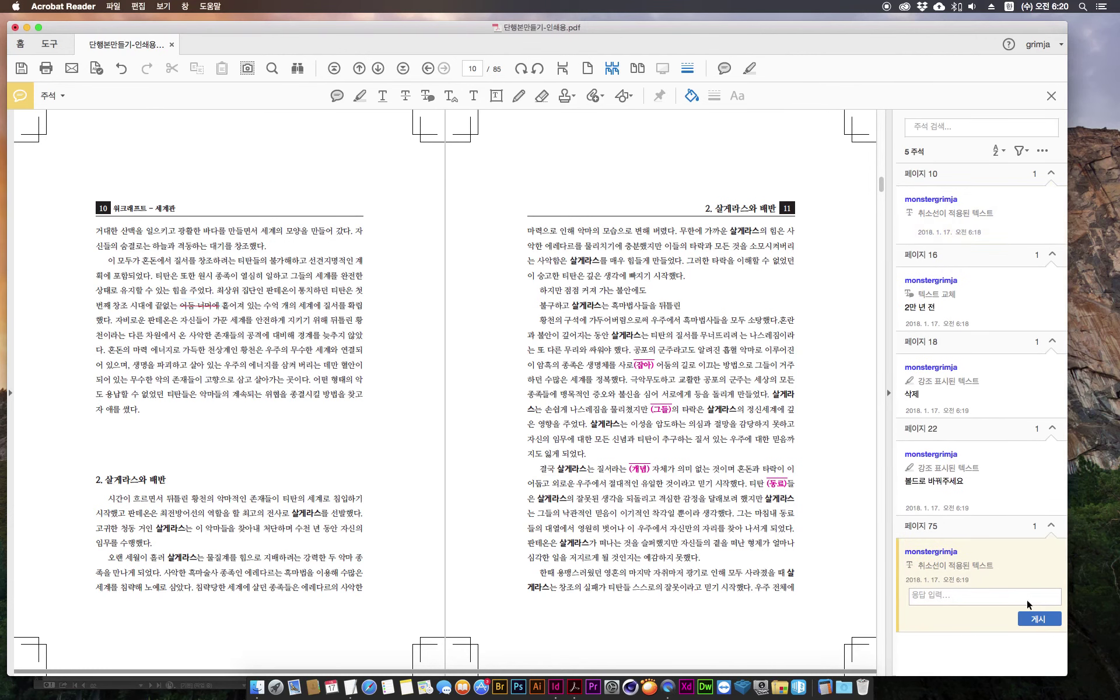
pyautogui.scroll(-1, 825, 580)
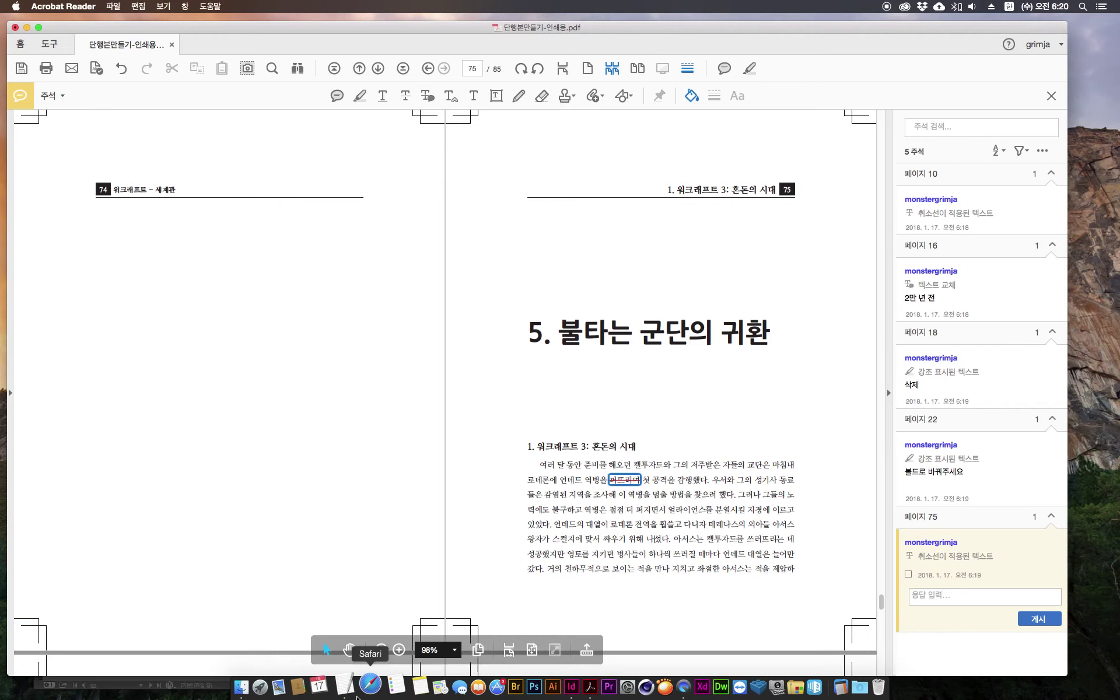
# Step: Switch to the InDesign book document, go to page 75 and select a line of the opening paragraph with the Type tool
pyautogui.click(572, 687)
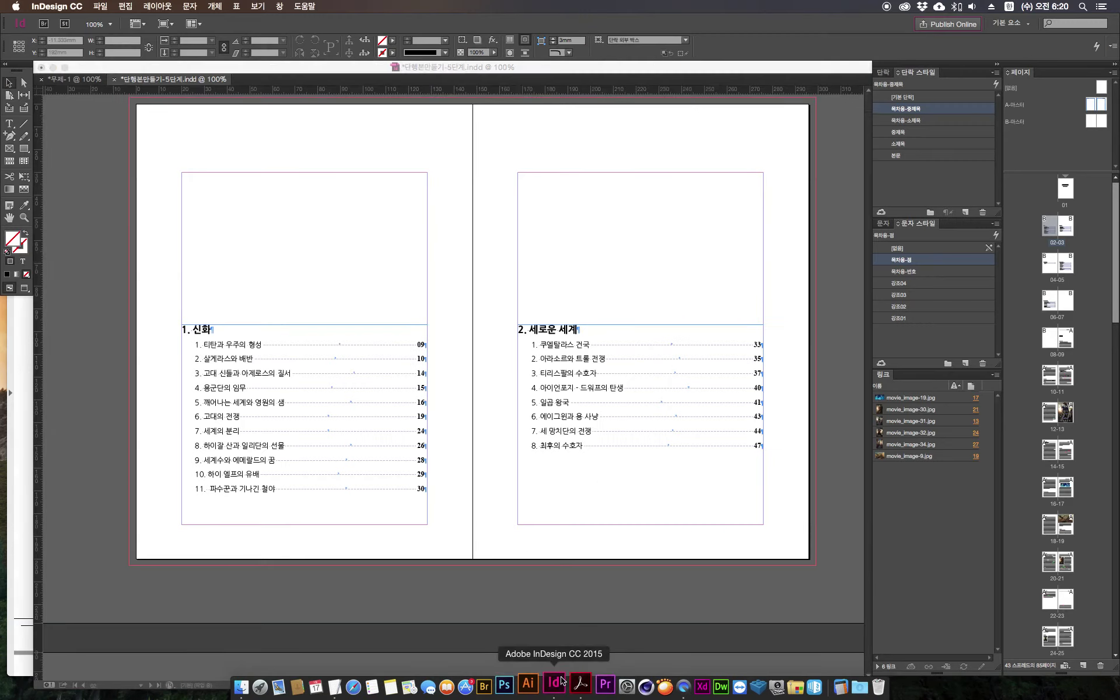
pyautogui.scroll(-15, 1076, 592)
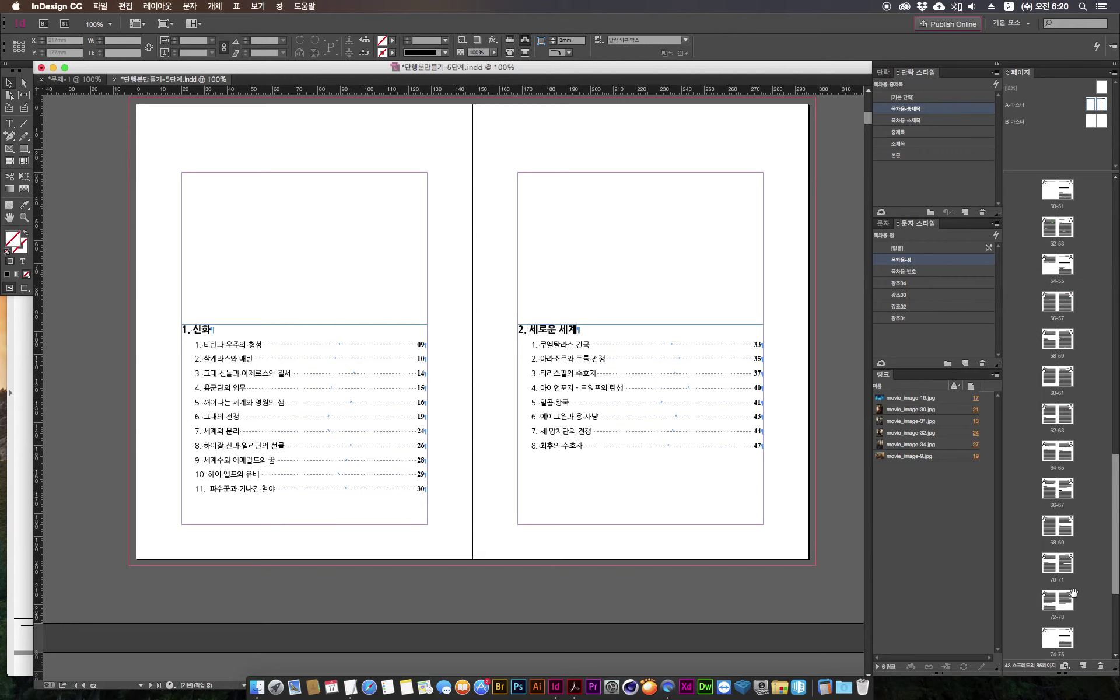
pyautogui.scroll(-3, 1077, 591)
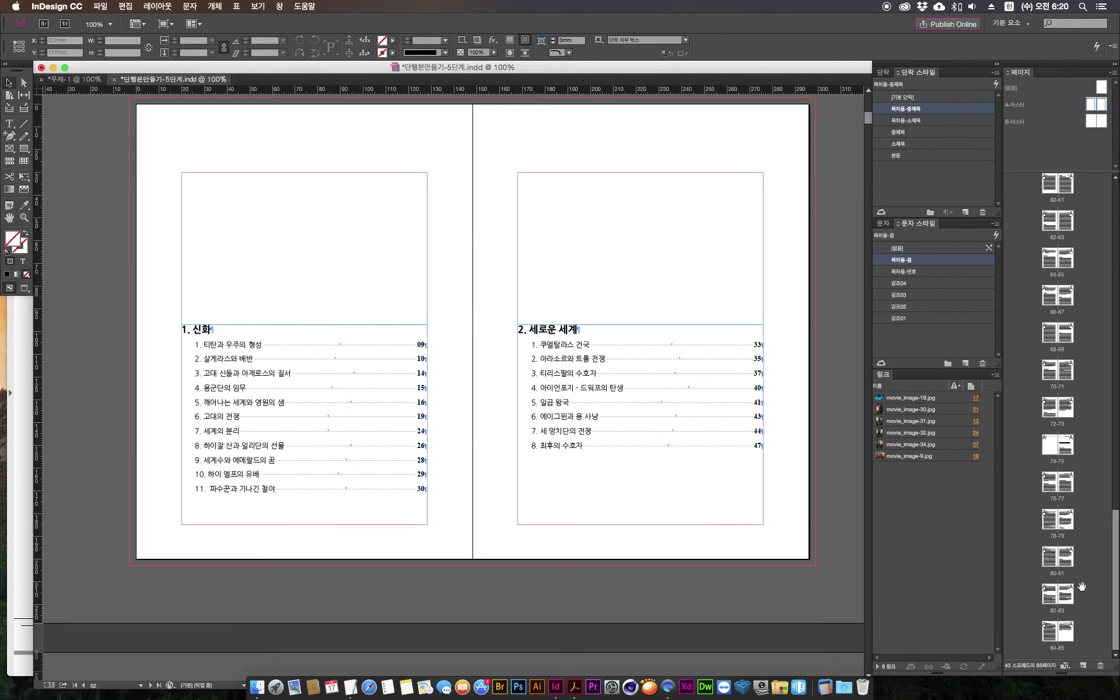
pyautogui.doubleClick(1066, 445)
pyautogui.press('t')
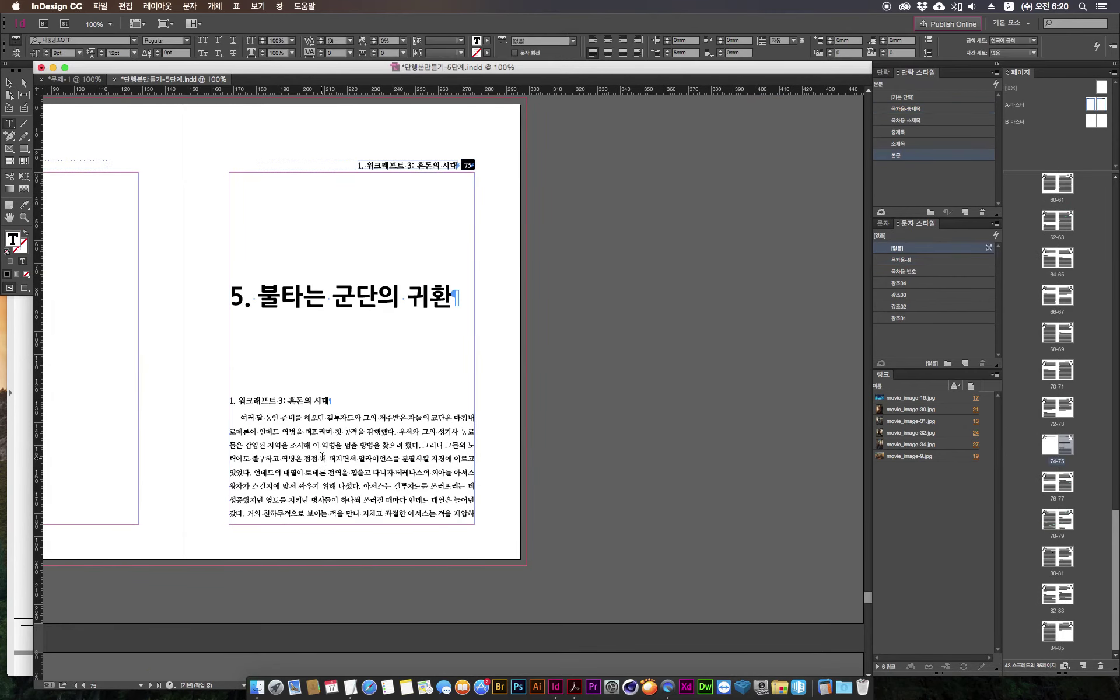
pyautogui.tripleClick(323, 458)
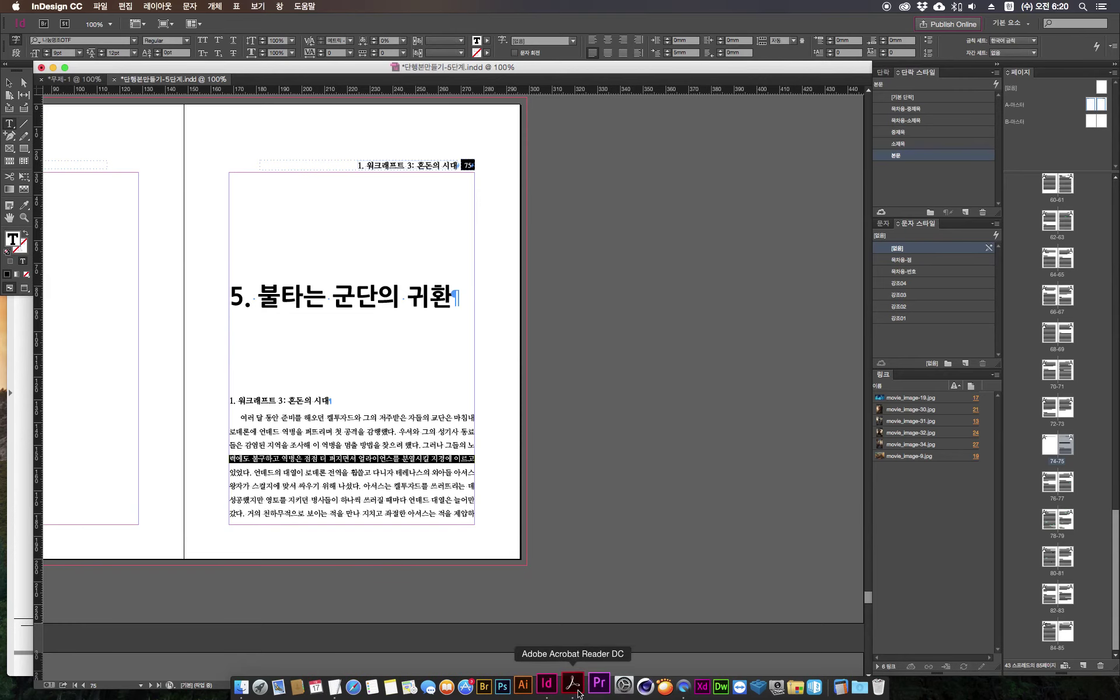
# Step: Switch back to Acrobat Reader and add a checkmark to the strikethrough comment on page 75
pyautogui.click(554, 686)
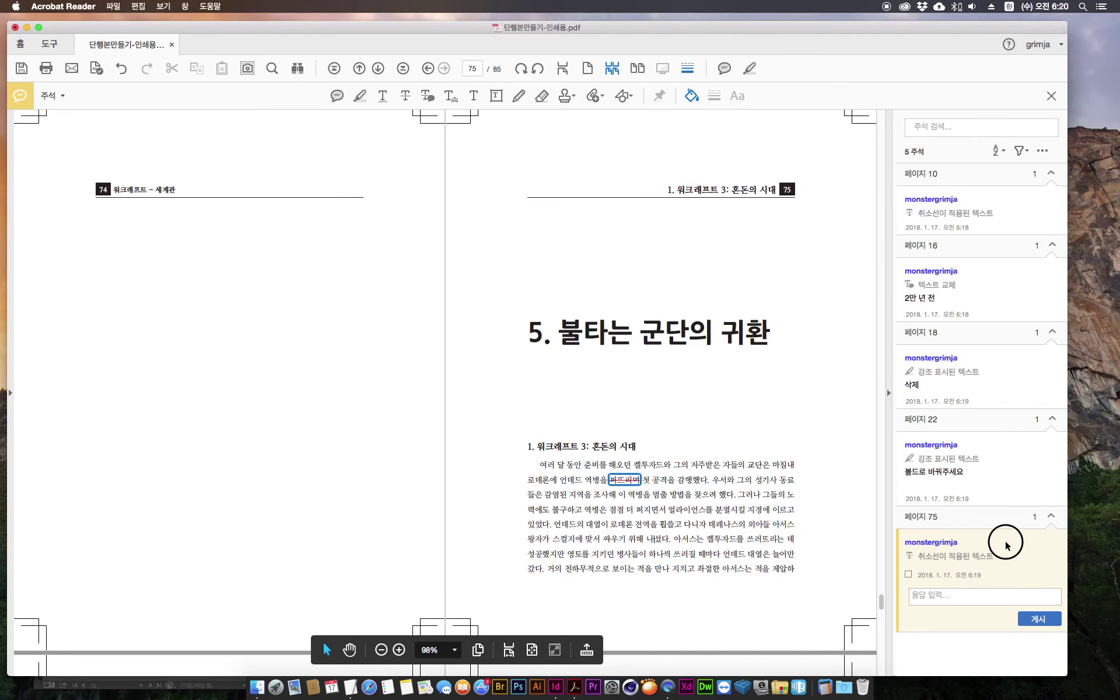
pyautogui.click(908, 575)
pyautogui.click(1036, 553)
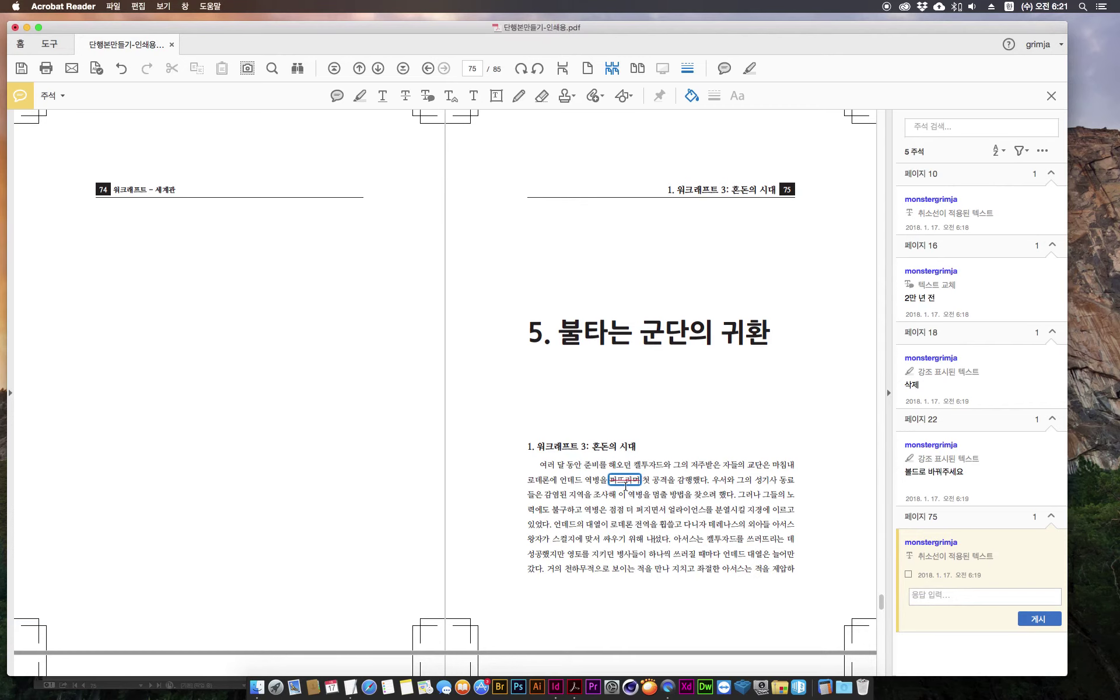
pyautogui.click(909, 576)
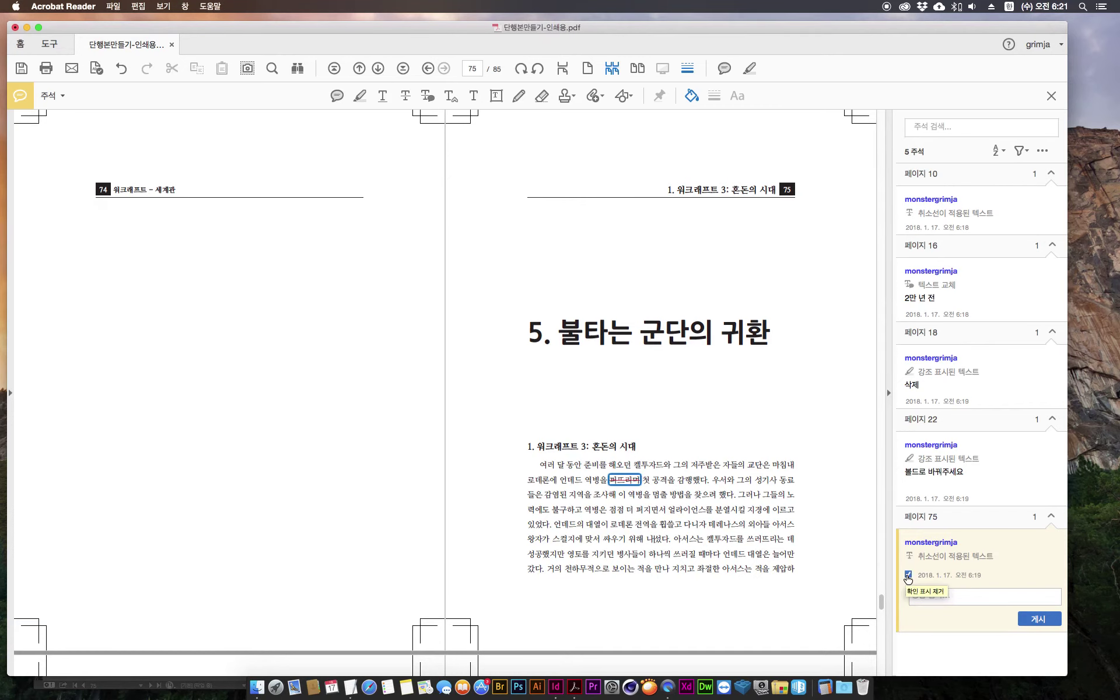
# Step: Add a checkmark to the highlight comment on page 22
pyautogui.click(919, 457)
pyautogui.click(908, 503)
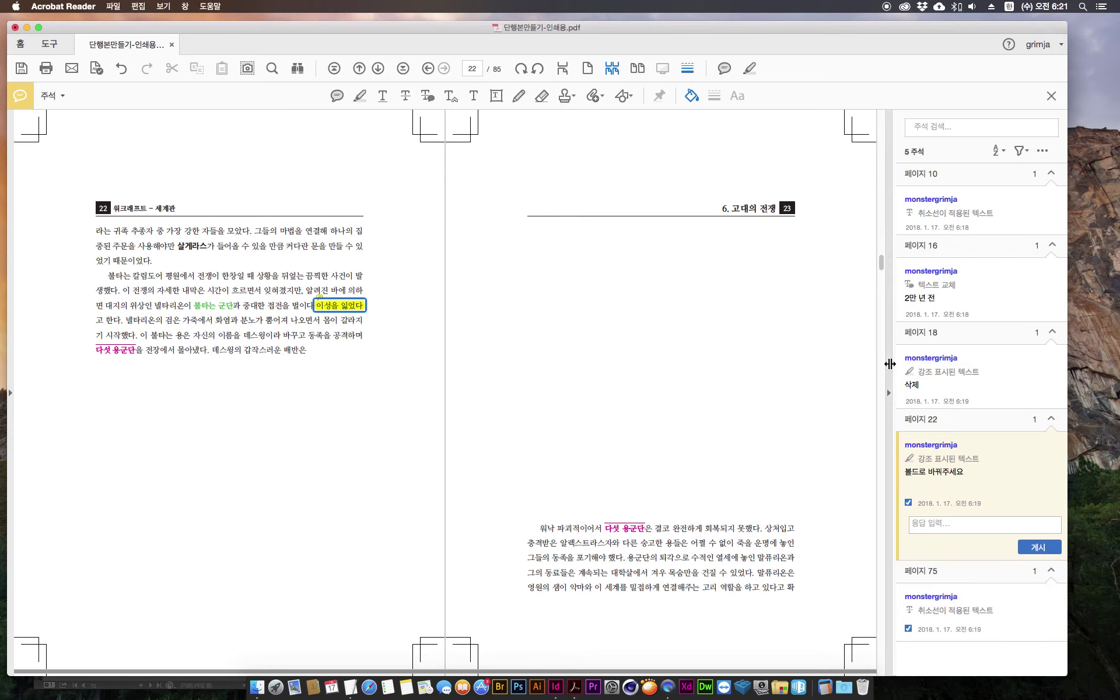
# Step: Look through the comment filter options and filter the comment list to unchecked comments only
pyautogui.click(1022, 152)
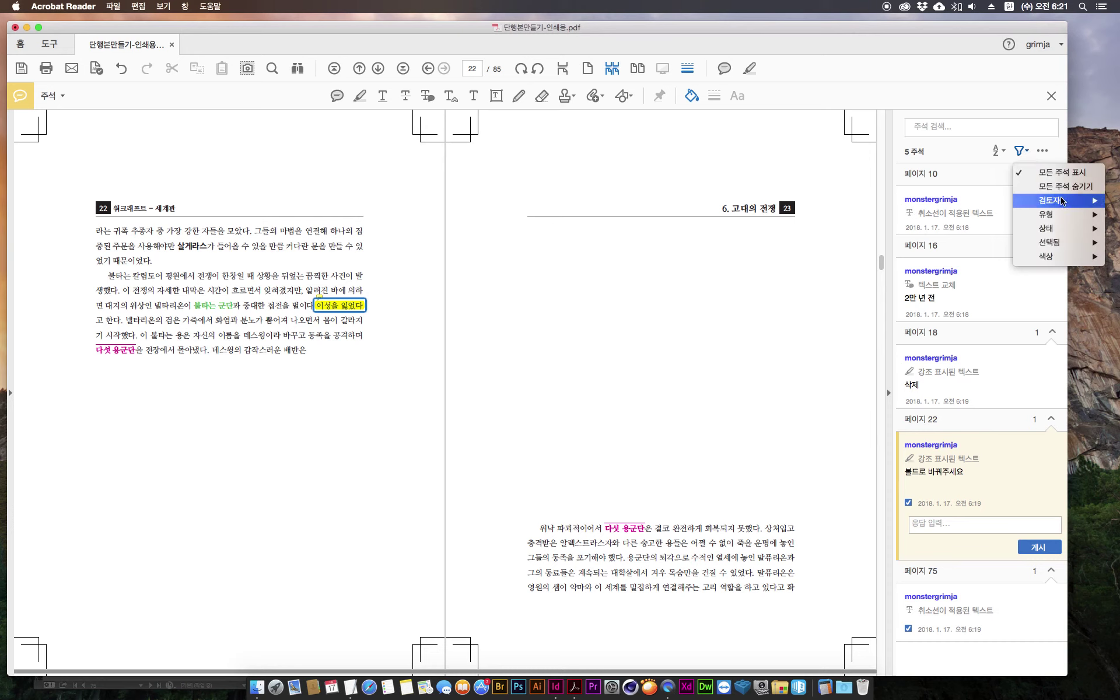
pyautogui.moveTo(1062, 198)
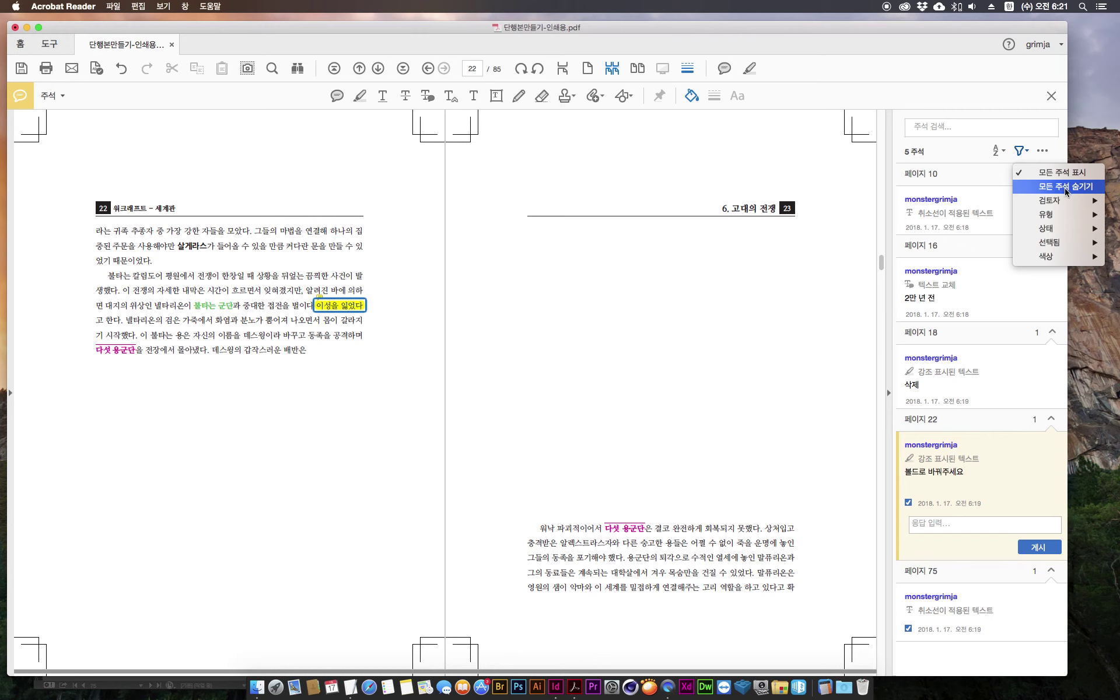
pyautogui.moveTo(1061, 229)
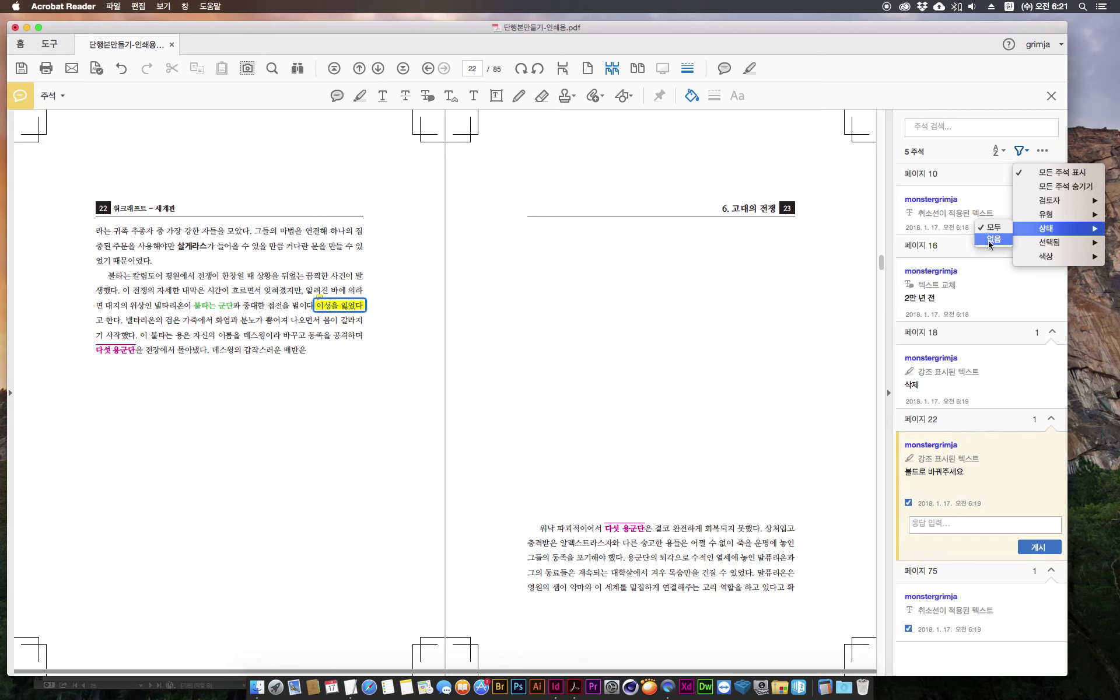
pyautogui.moveTo(1035, 216)
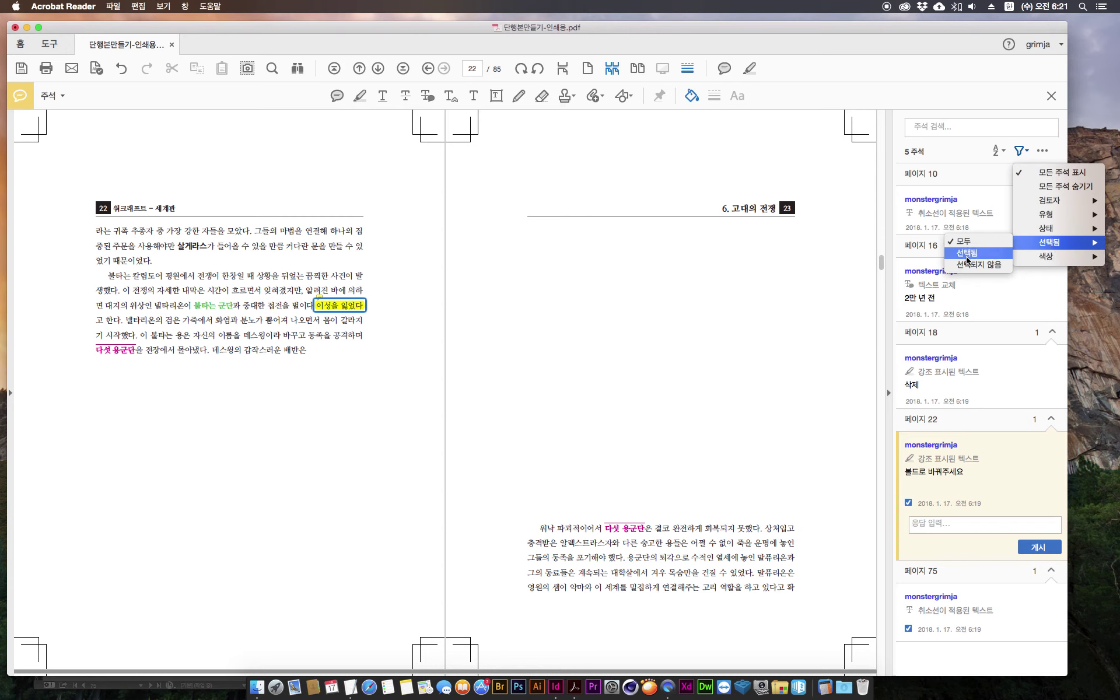
pyautogui.click(993, 241)
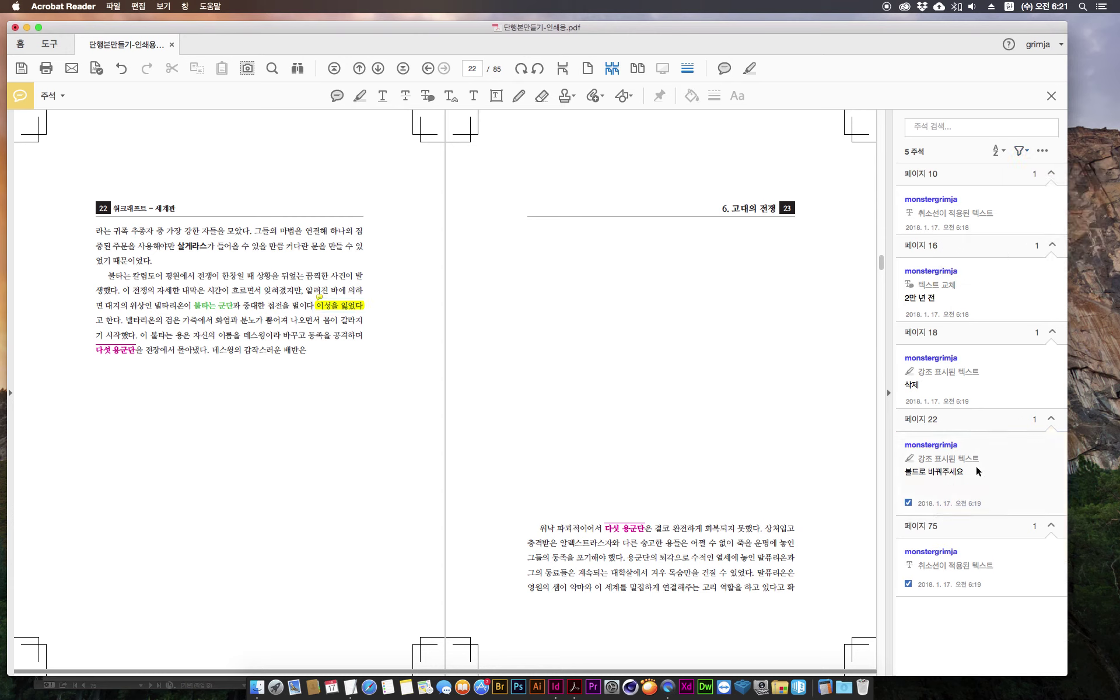
pyautogui.click(1022, 151)
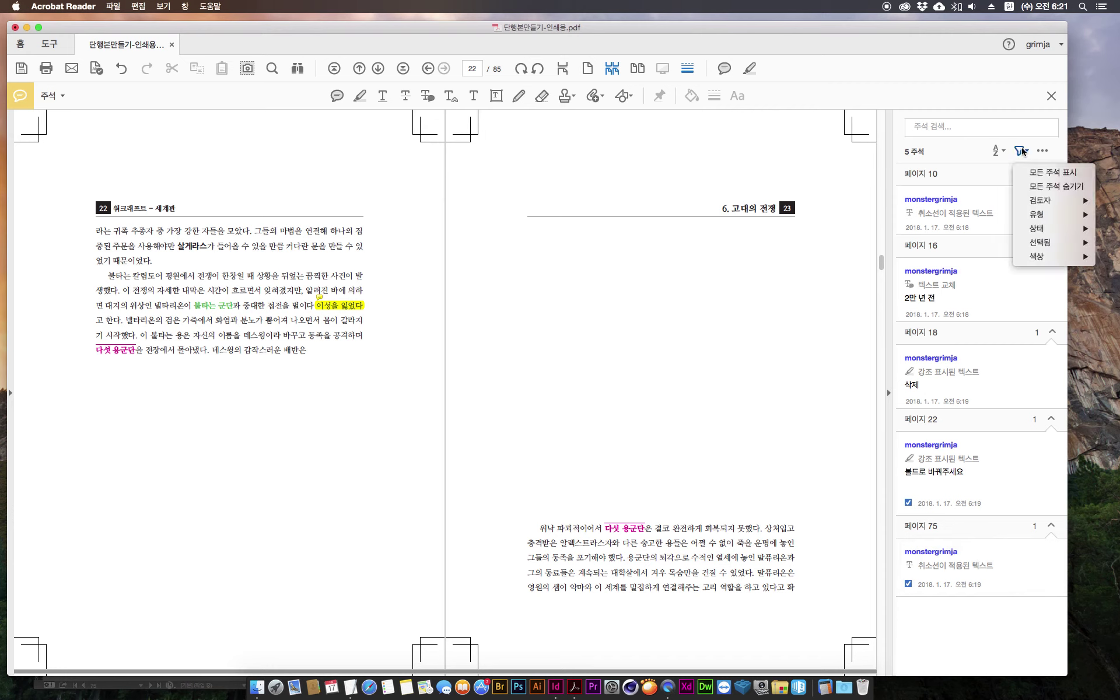
pyautogui.moveTo(1055, 216)
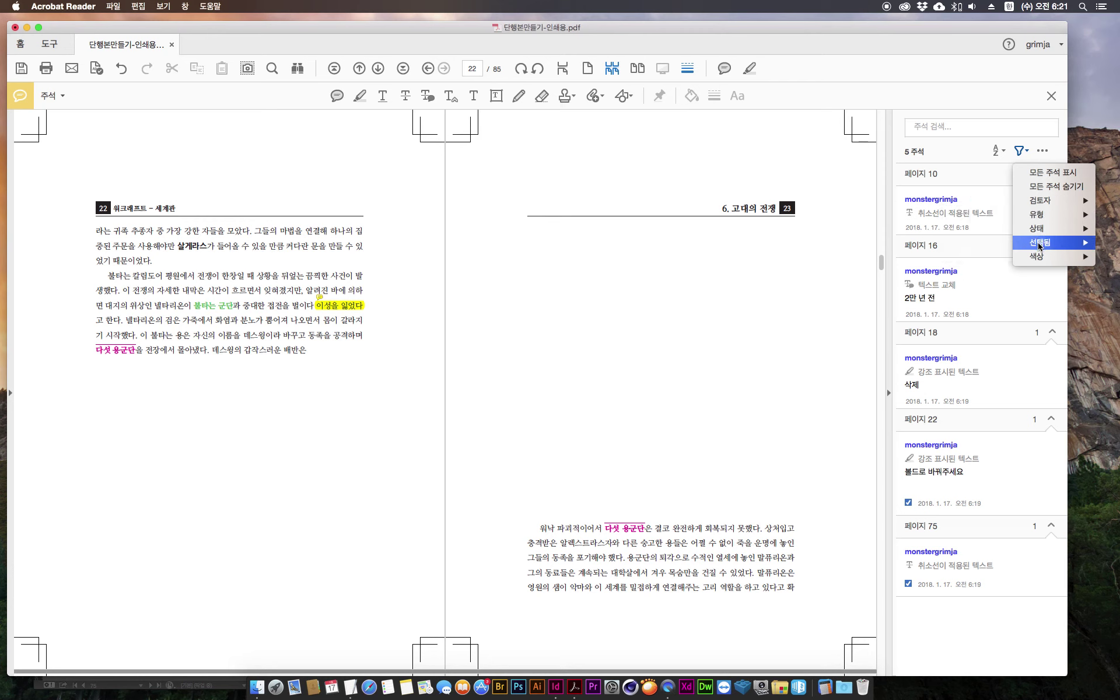
pyautogui.moveTo(1039, 246)
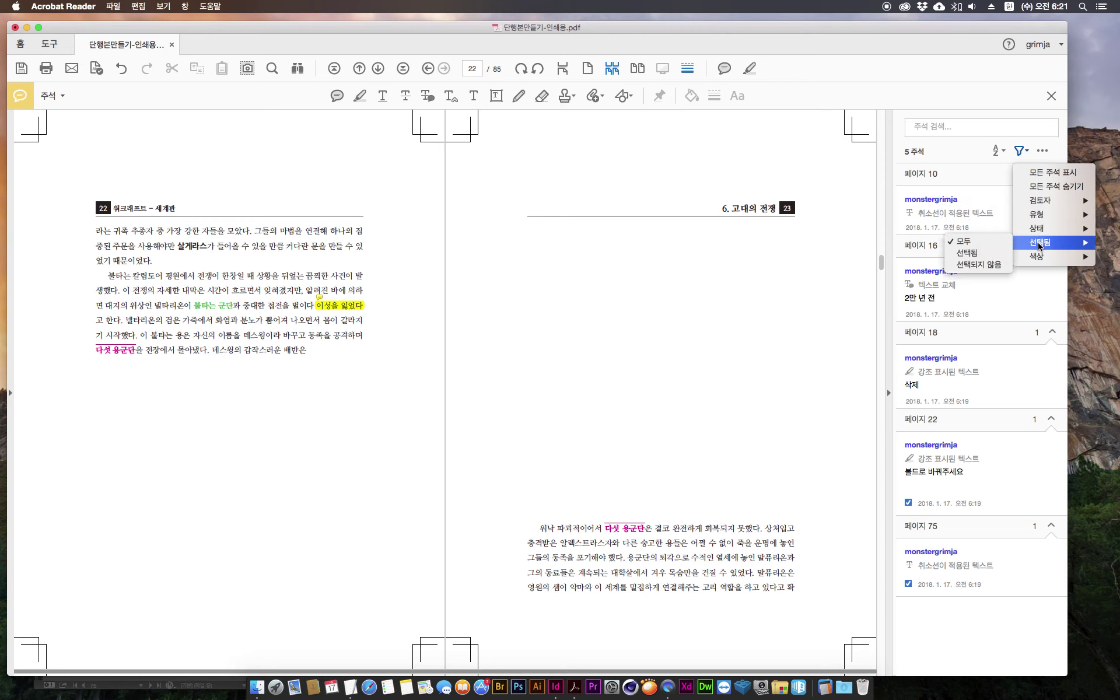
pyautogui.click(989, 266)
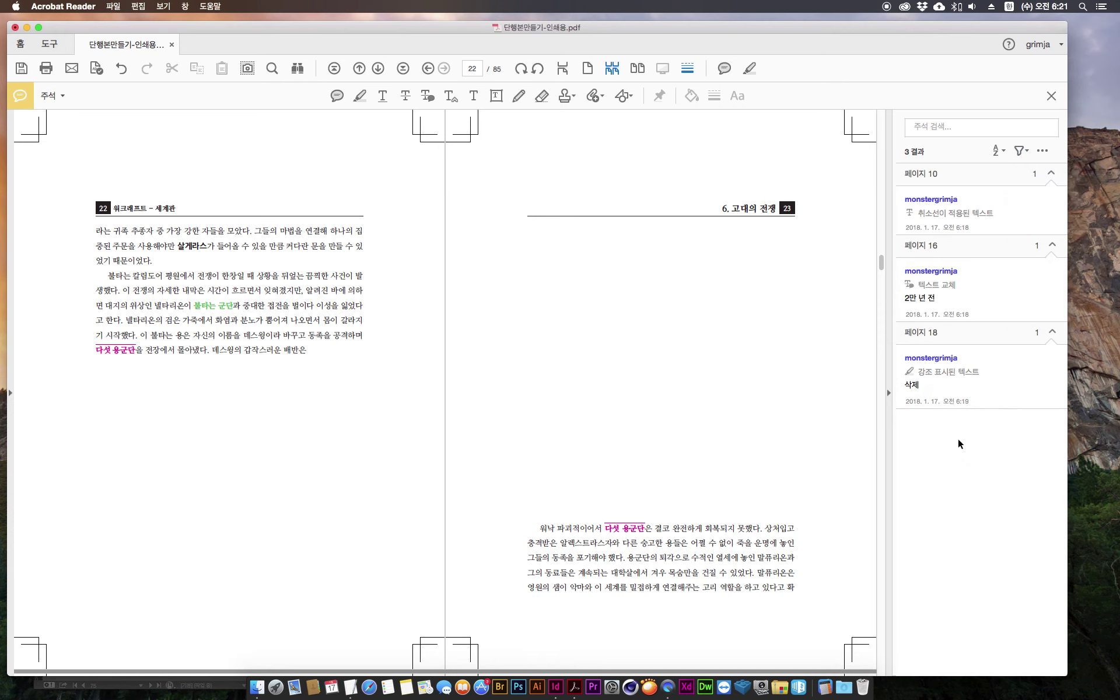
# Step: Add a checkmark to the highlight comment on page 18 and reset the checked-status filter to show all comments
pyautogui.click(989, 367)
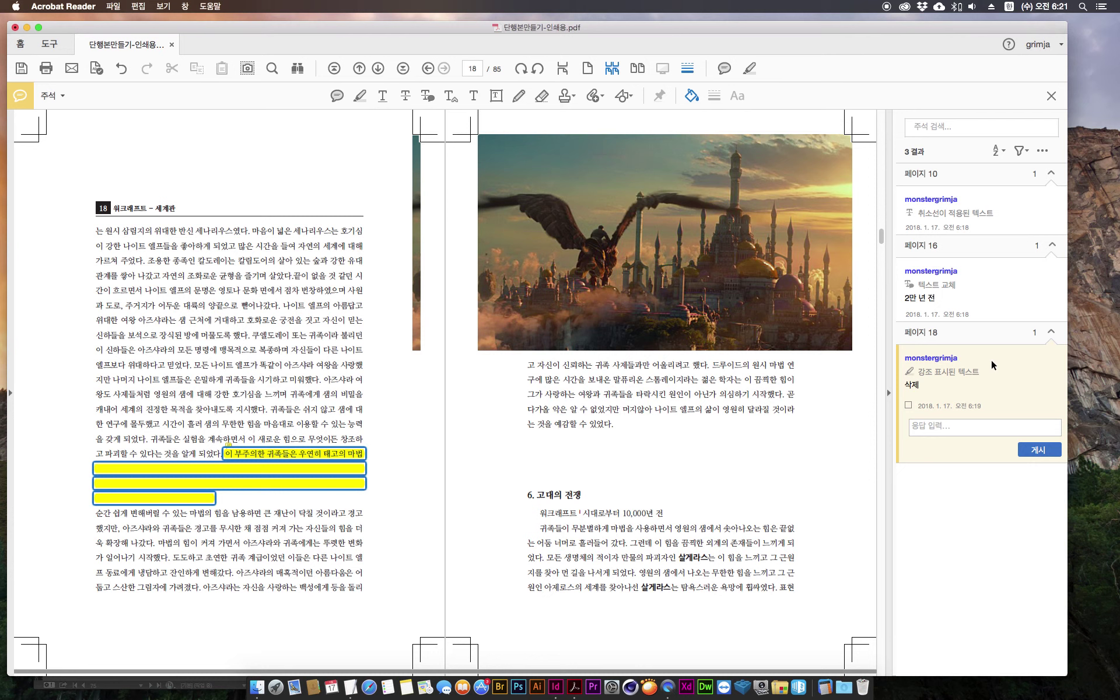
pyautogui.press('Delete')
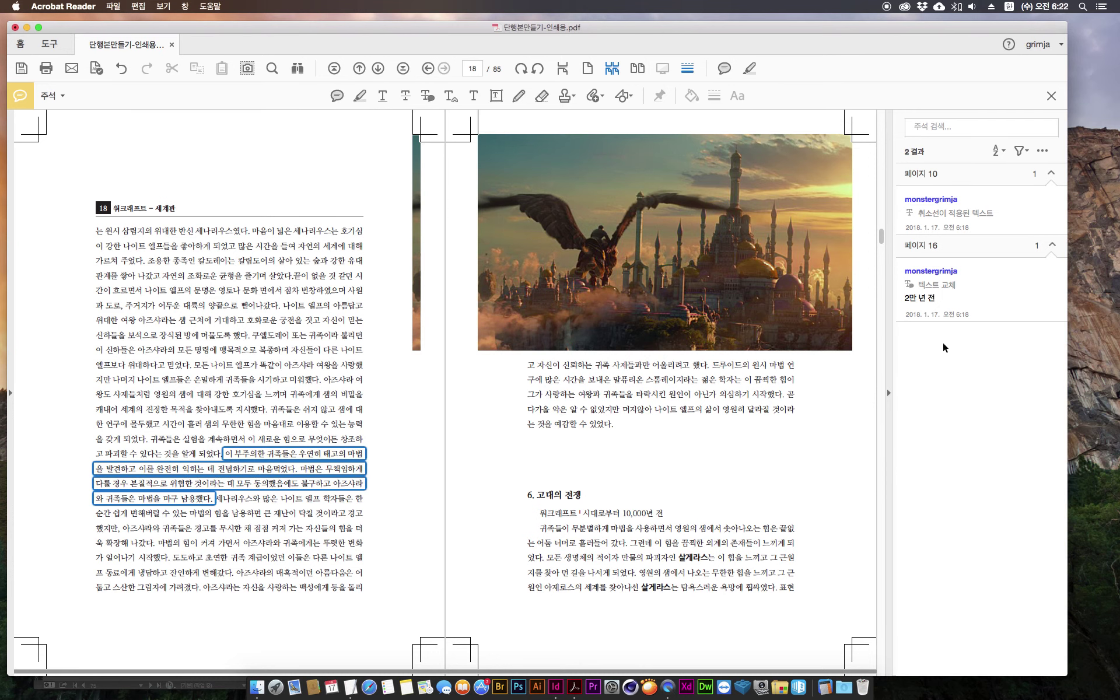
pyautogui.click(1021, 151)
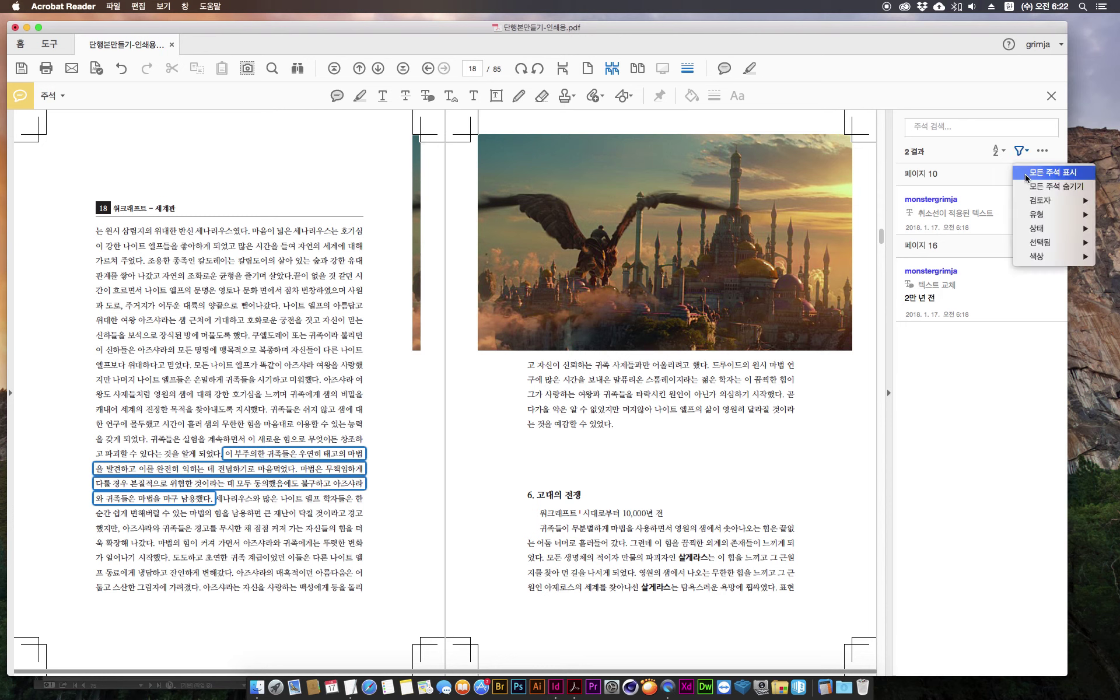
pyautogui.moveTo(1043, 245)
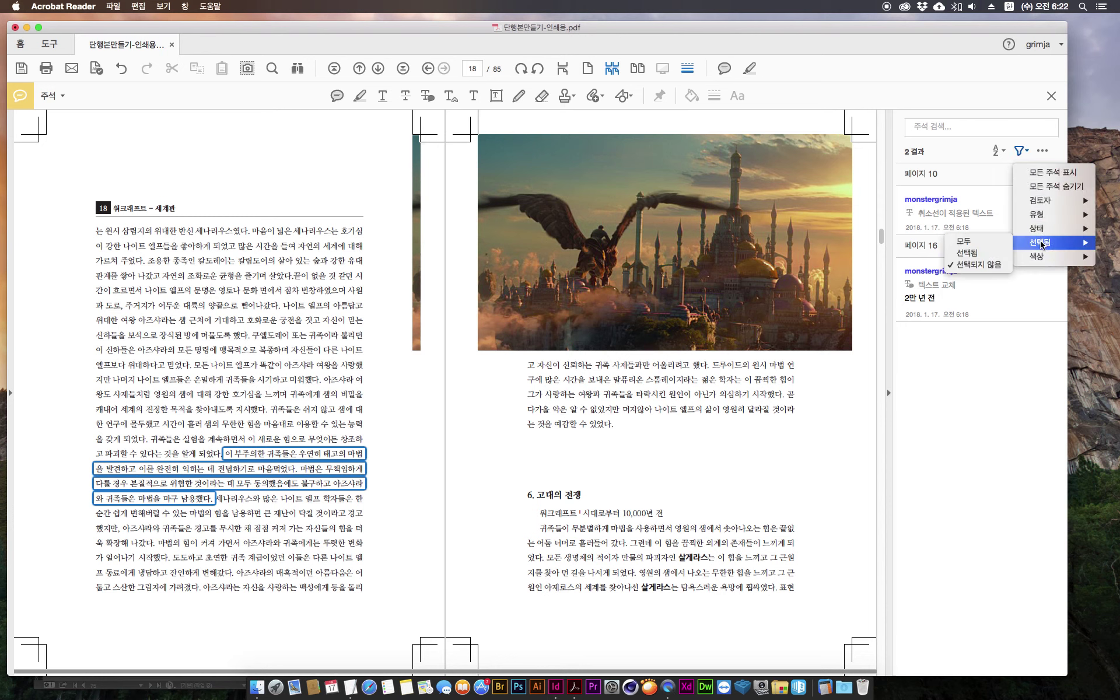
pyautogui.click(963, 241)
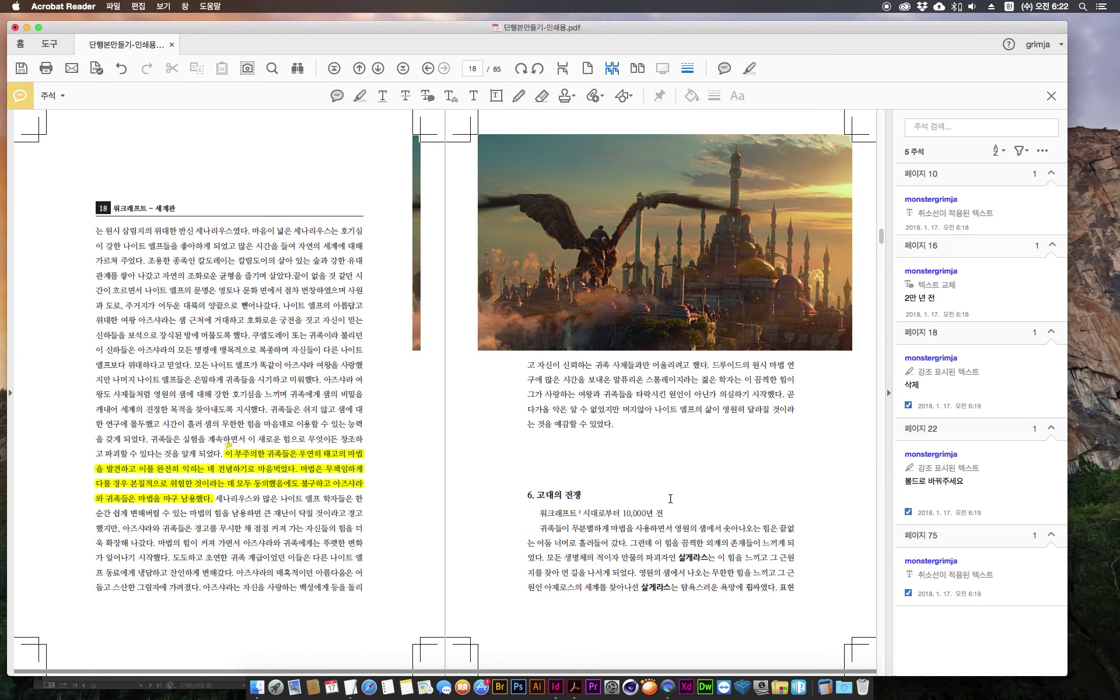
pyautogui.moveTo(204, 289); pyautogui.dragTo(225, 333)
pyautogui.click(261, 412)
pyautogui.click(195, 388)
pyautogui.moveTo(193, 362); pyautogui.dragTo(229, 377)
pyautogui.click(237, 379)
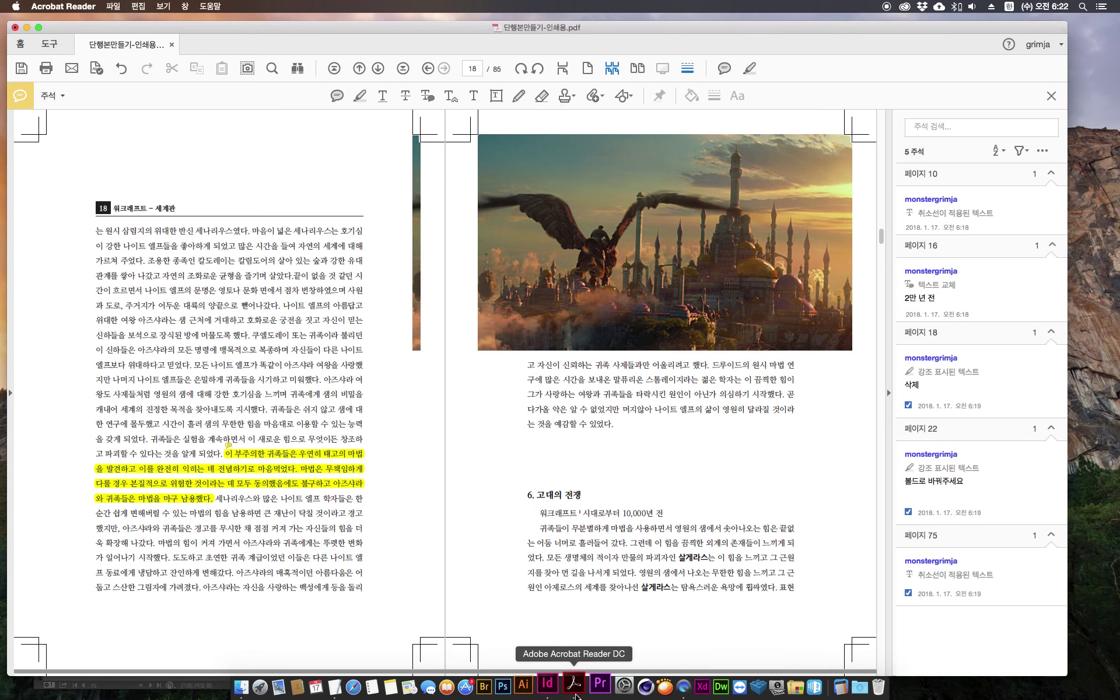
pyautogui.moveTo(162, 311); pyautogui.dragTo(182, 345)
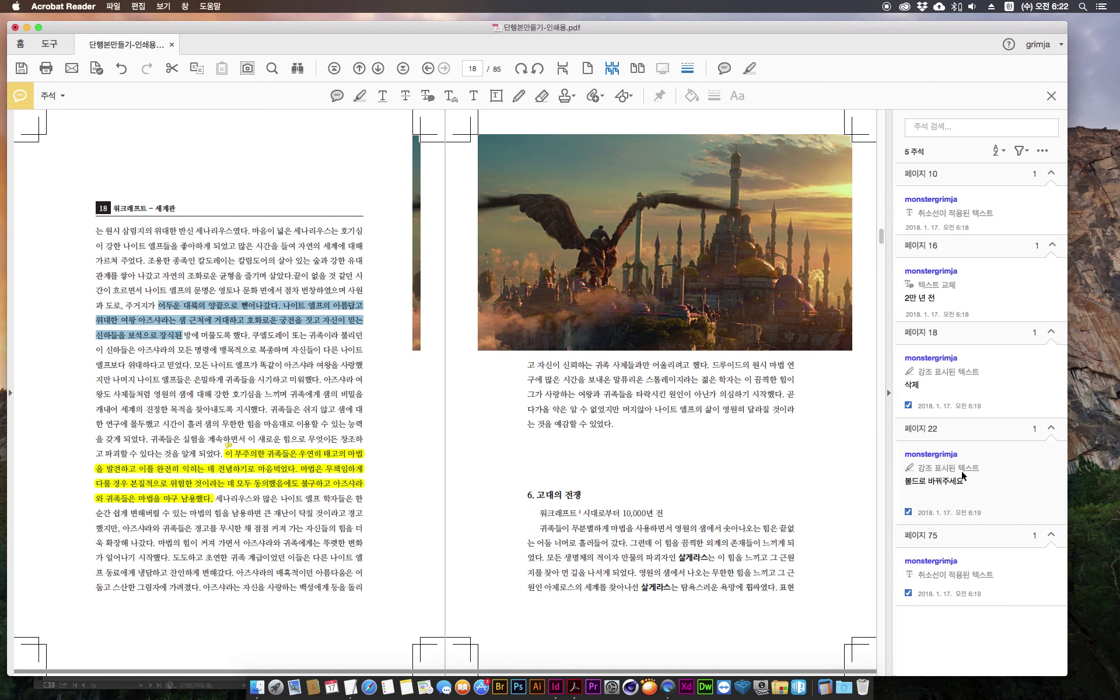
pyautogui.click(279, 364)
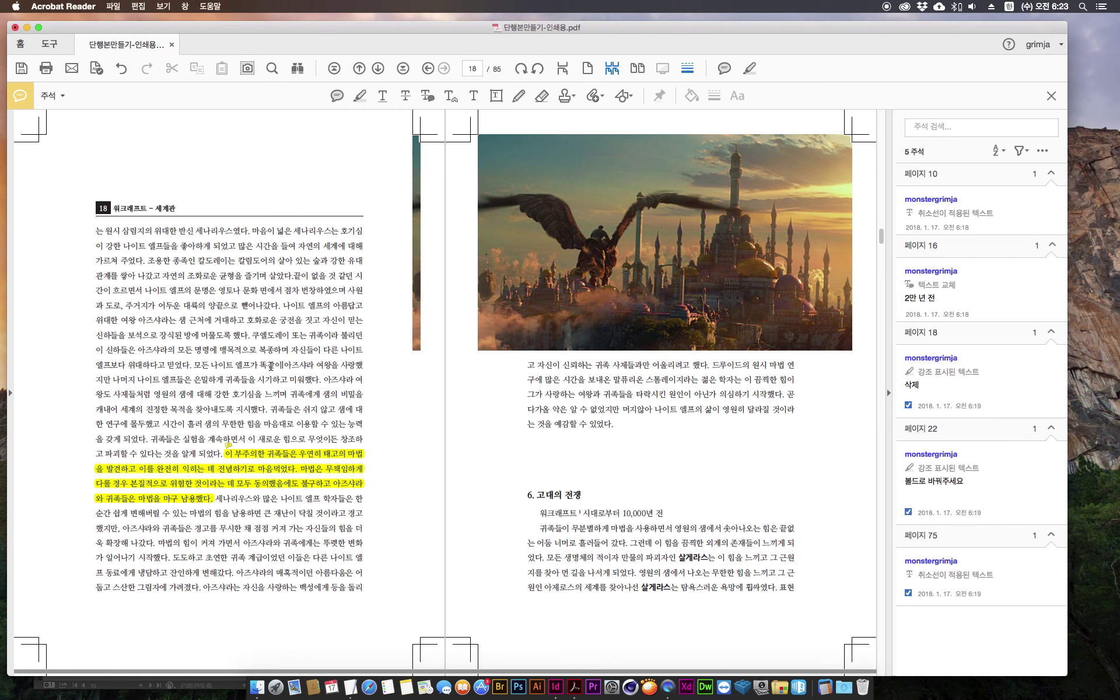
pyautogui.moveTo(228, 287); pyautogui.dragTo(226, 375)
pyautogui.click(228, 379)
pyautogui.moveTo(187, 278); pyautogui.dragTo(210, 416)
pyautogui.click(243, 432)
pyautogui.moveTo(267, 409); pyautogui.dragTo(237, 342)
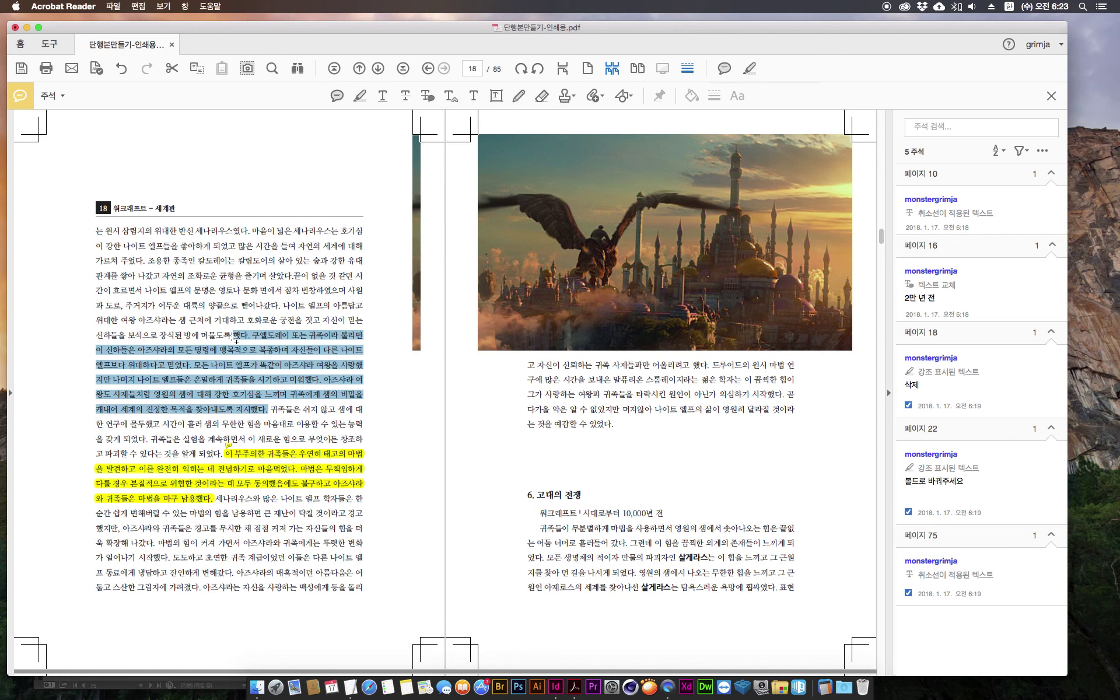
pyautogui.click(222, 334)
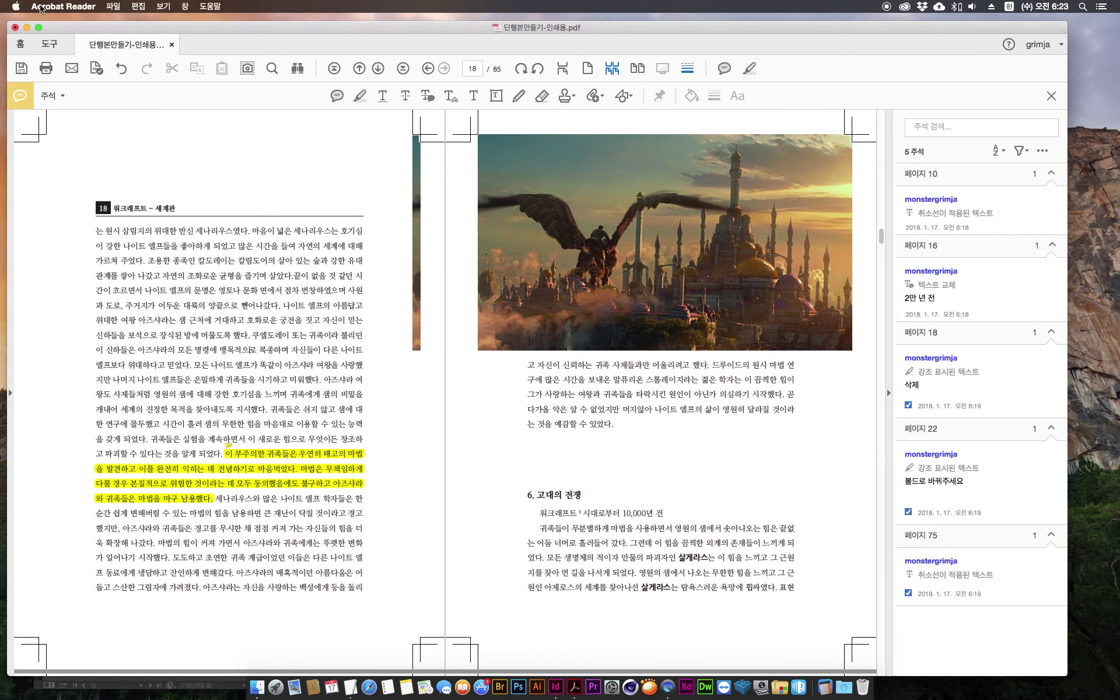
# Step: Close 단행본만들기-인쇄용.pdf without saving the changes and return to the InDesign book document
pyautogui.click(16, 29)
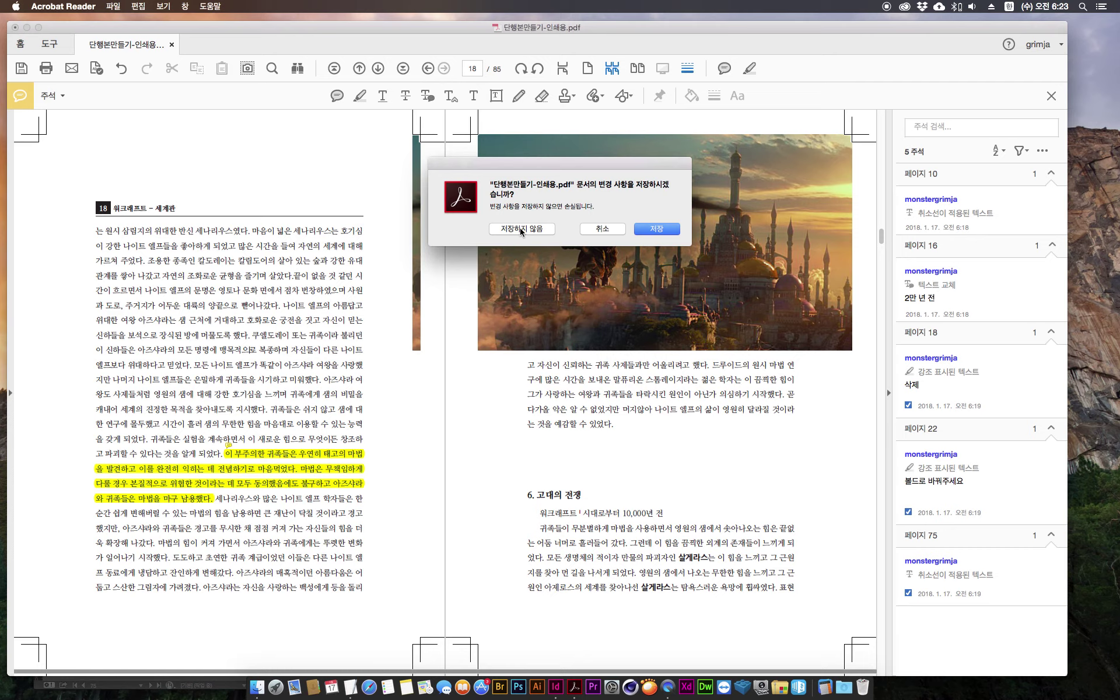
pyautogui.click(523, 228)
pyautogui.click(634, 423)
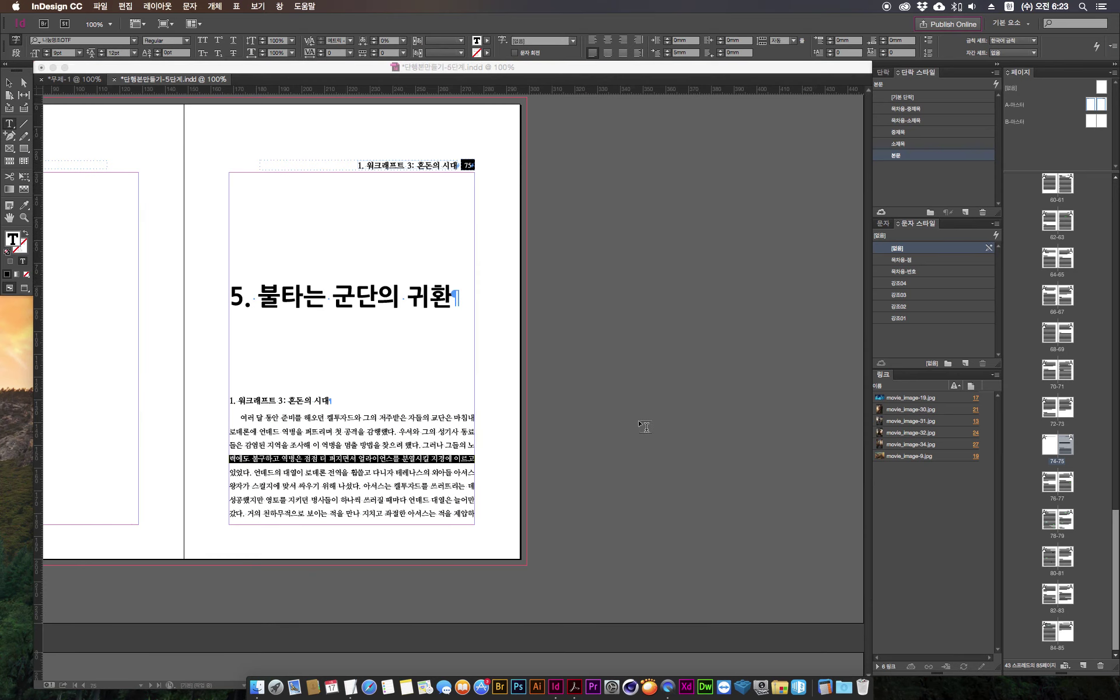
# Step: Activate the Selection tool, fit the spread of pages 74-75 in the window and deselect the text frame
pyautogui.click(9, 83)
pyautogui.press('super+alt+0')
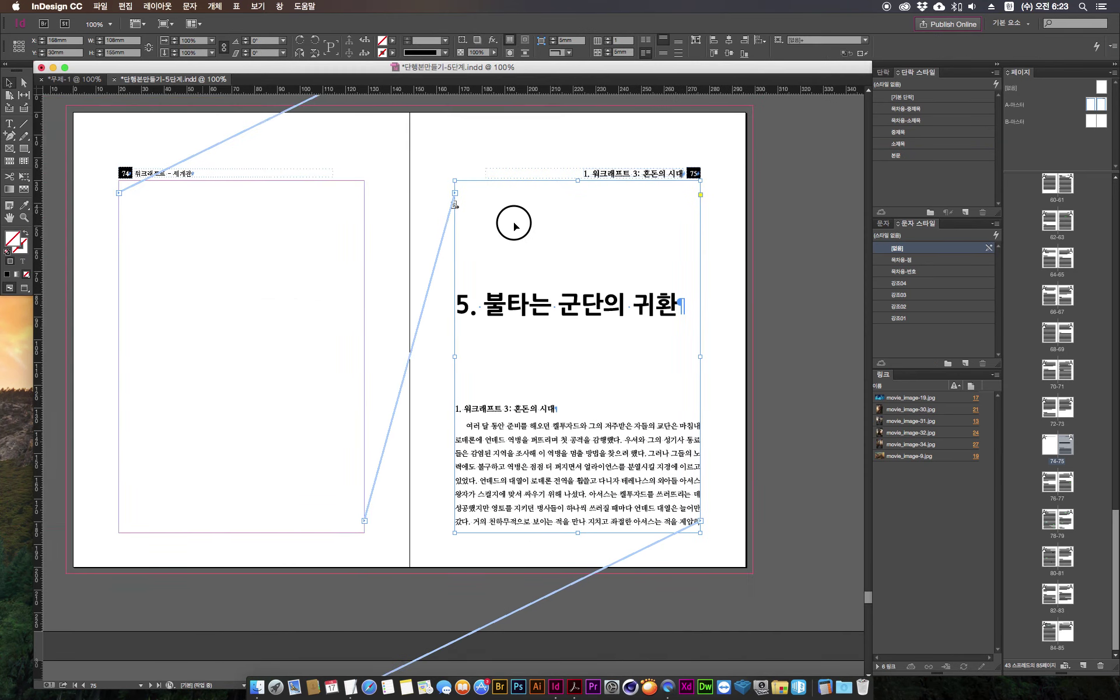
pyautogui.click(501, 215)
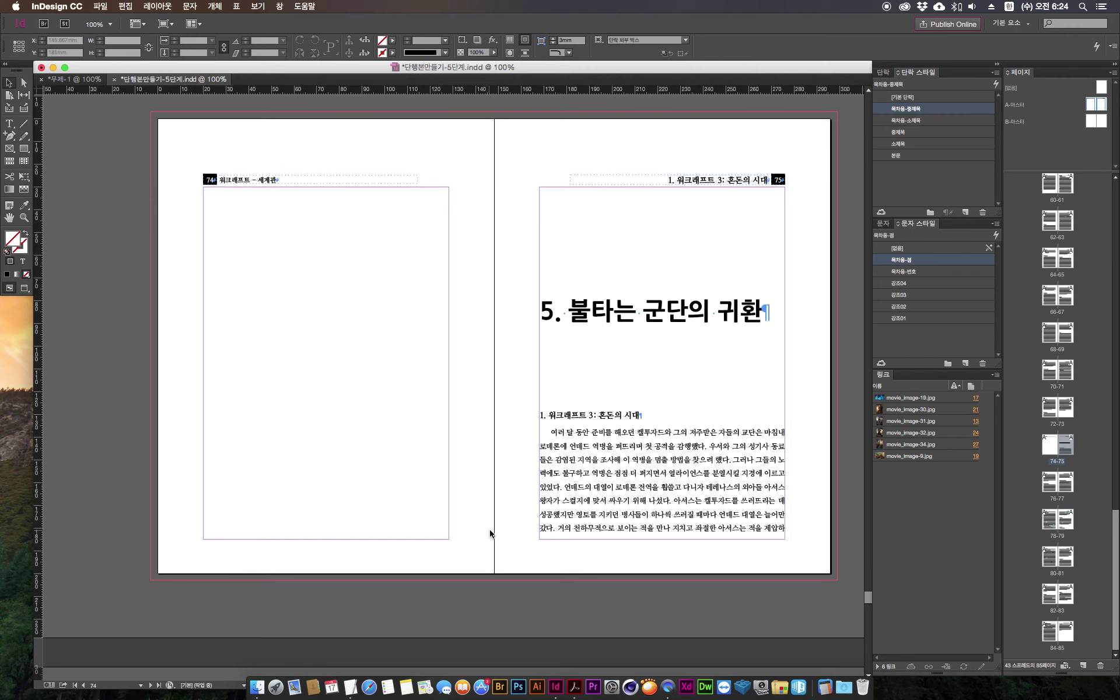
pyautogui.click(1059, 6)
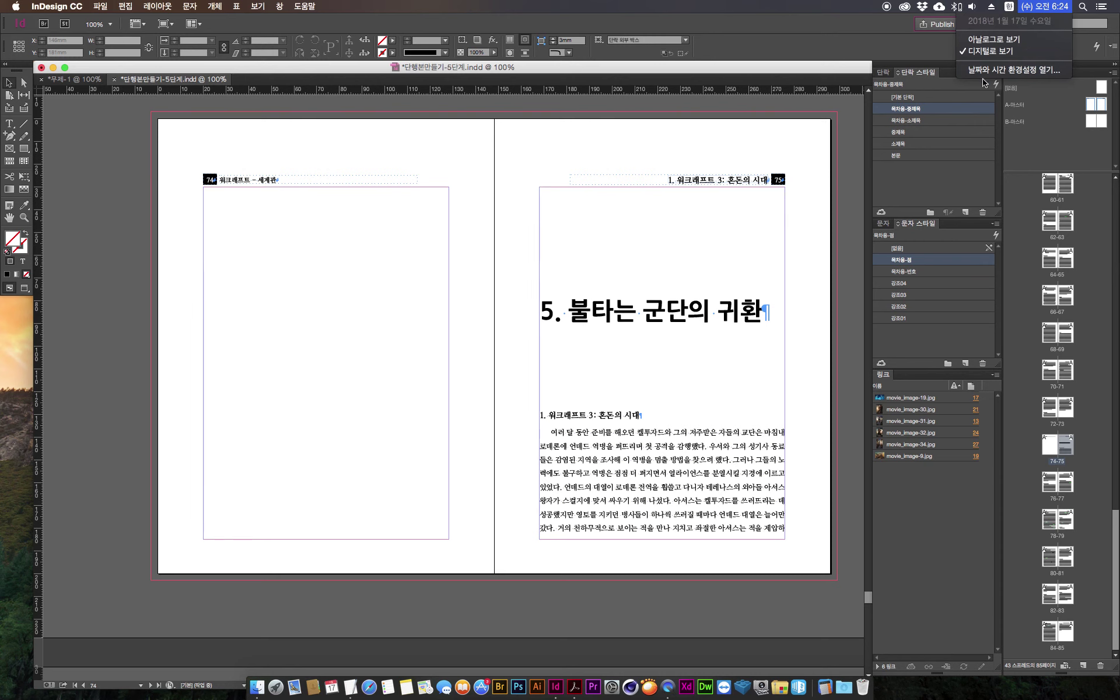
pyautogui.click(508, 217)
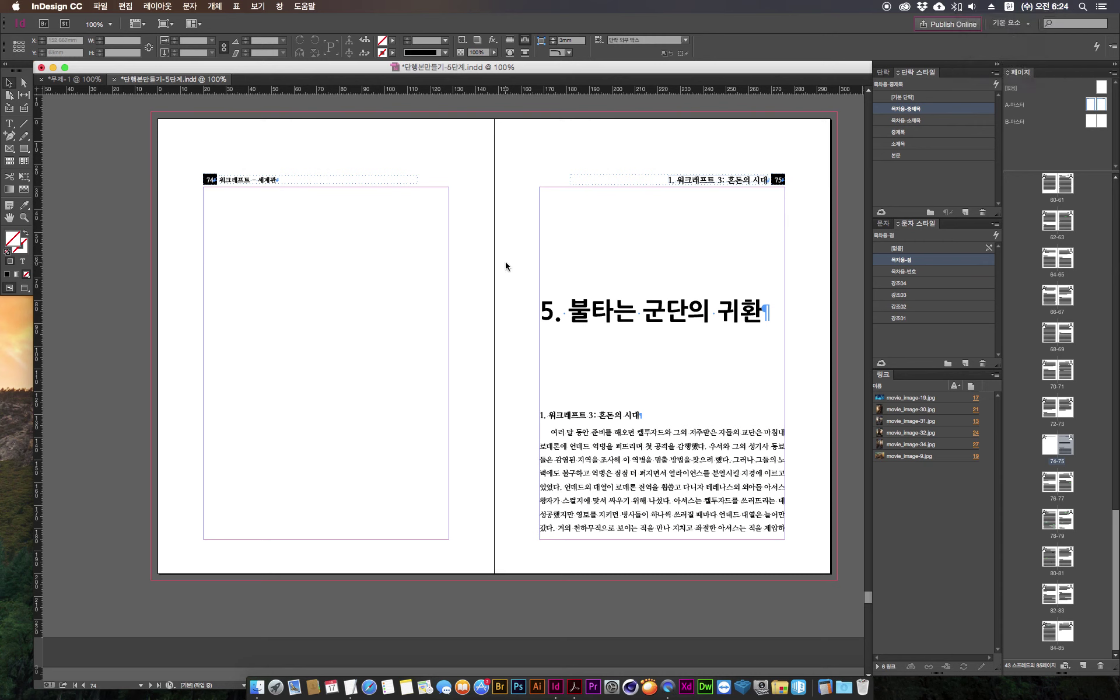